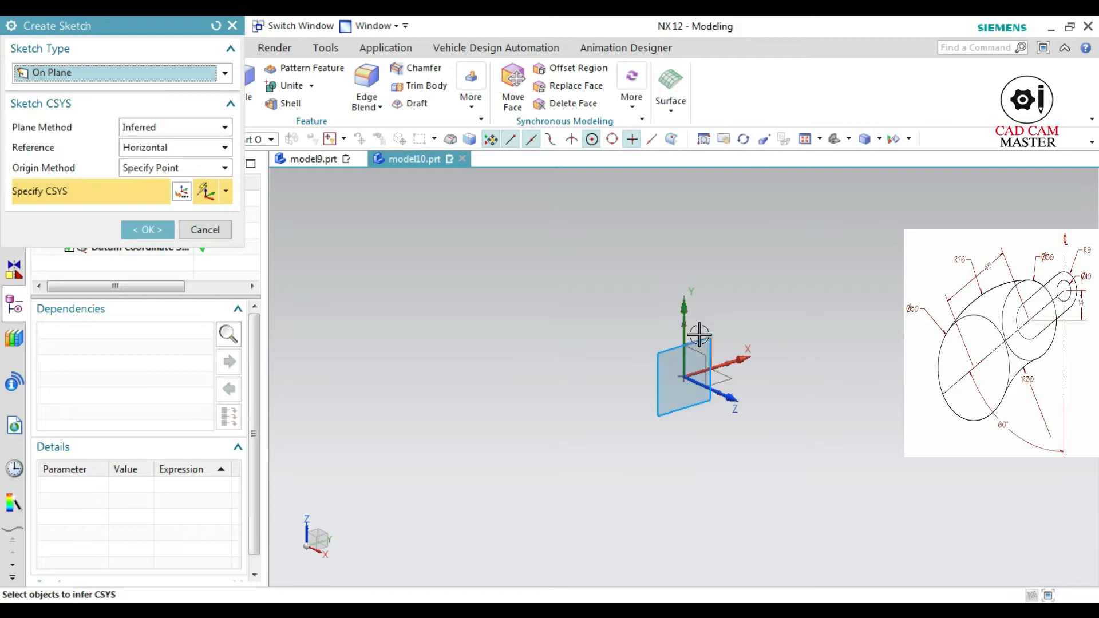
Create a sketch on the selected datum plane and draw a 10 mm diameter circle centred on the sketch origin
left_click(163, 234)
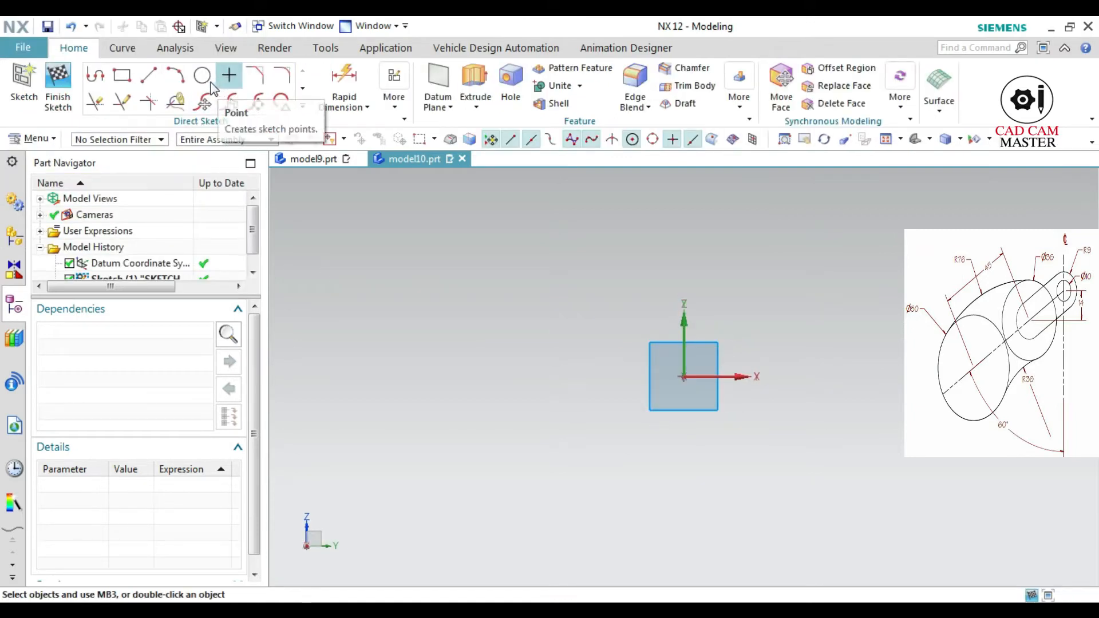
left_click(202, 75)
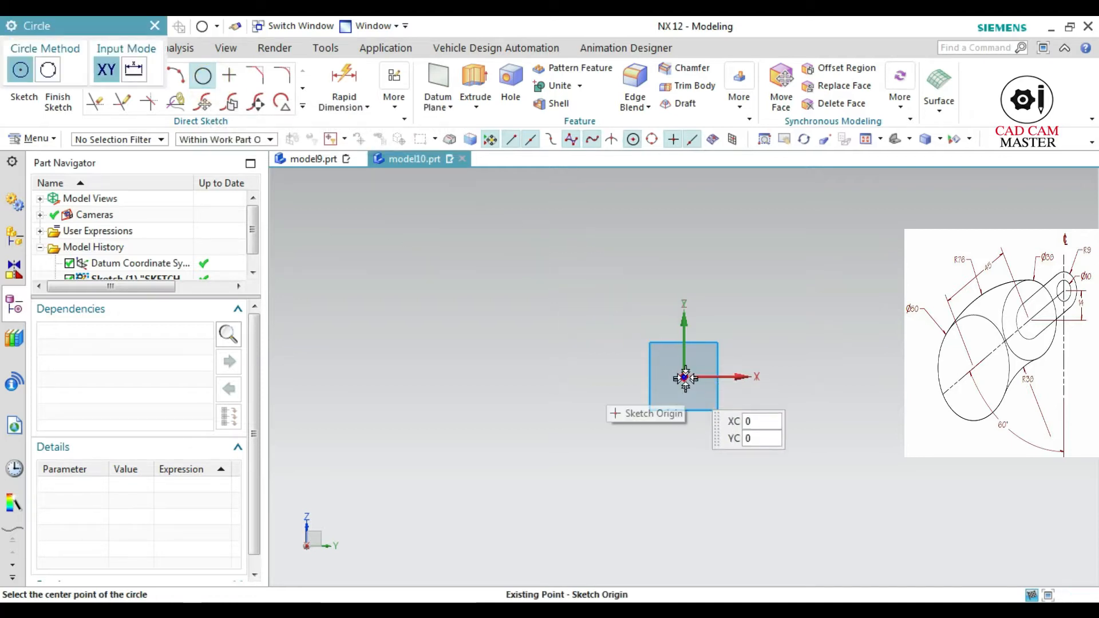
left_click(685, 376)
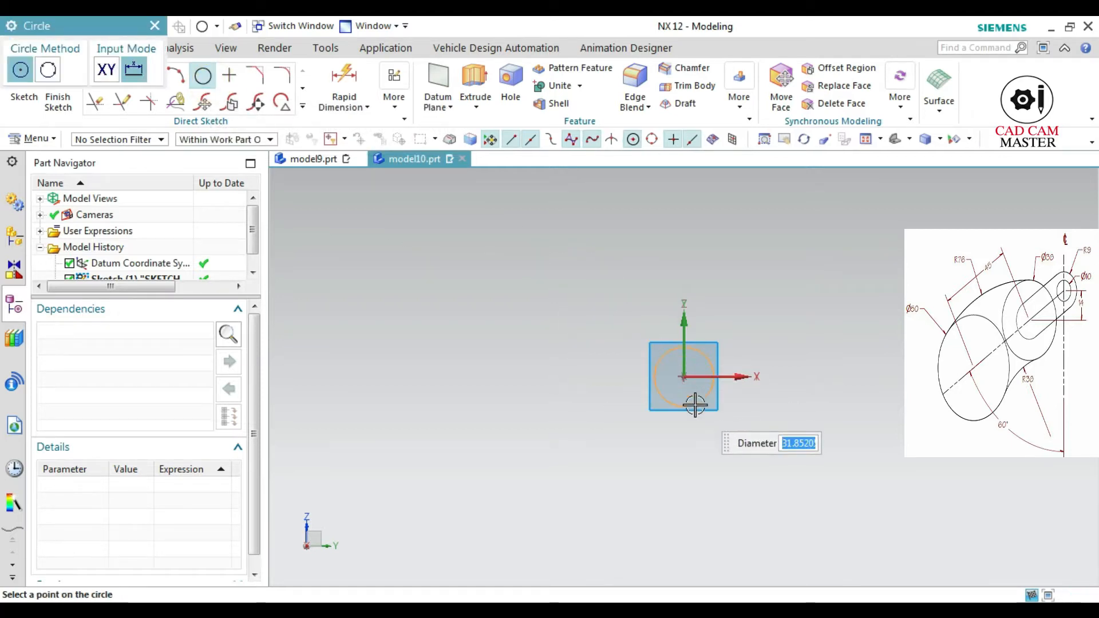
key("Return")
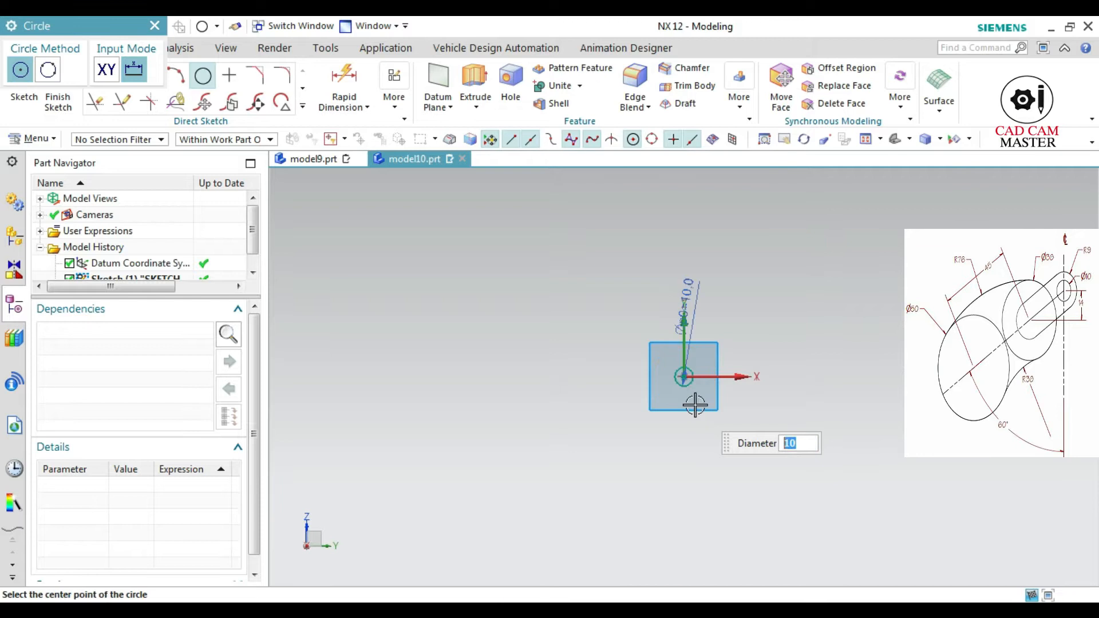
key("Escape")
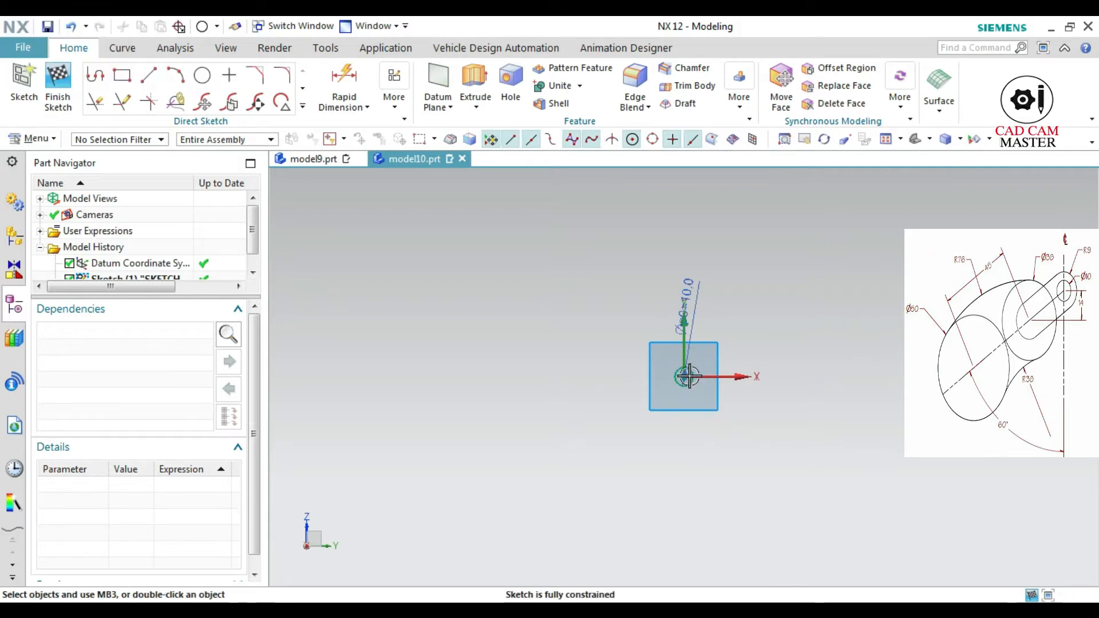
Draw a vertical line about 44.5 mm long and a line sloping from upper right to lower left, both passing through the circle's centre
scroll(683, 422, "up", 1)
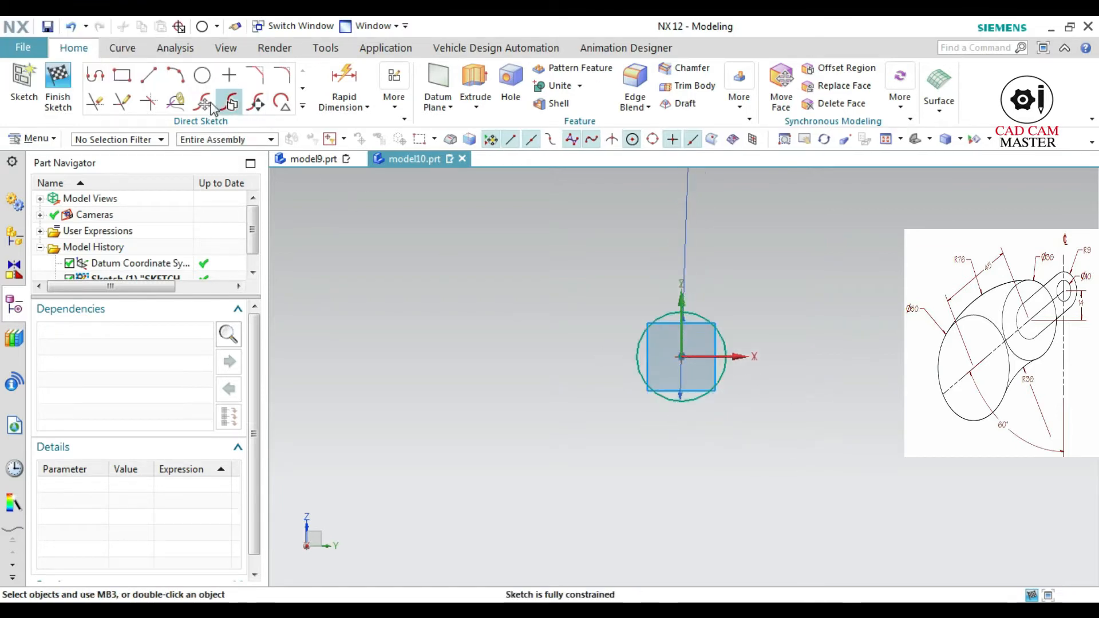
left_click(148, 83)
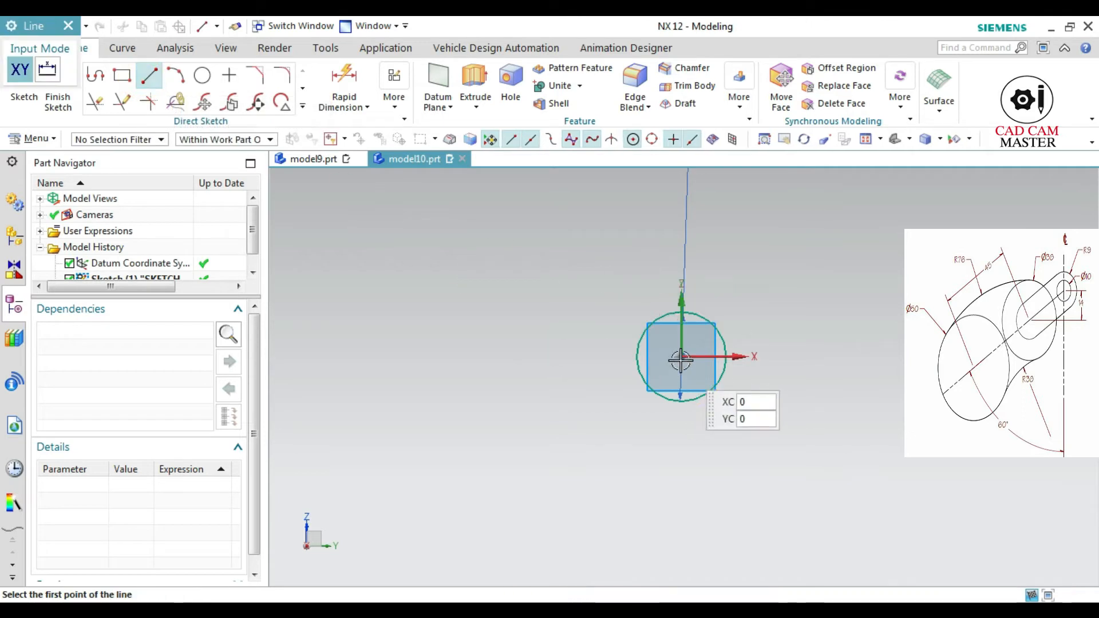
left_click(679, 175)
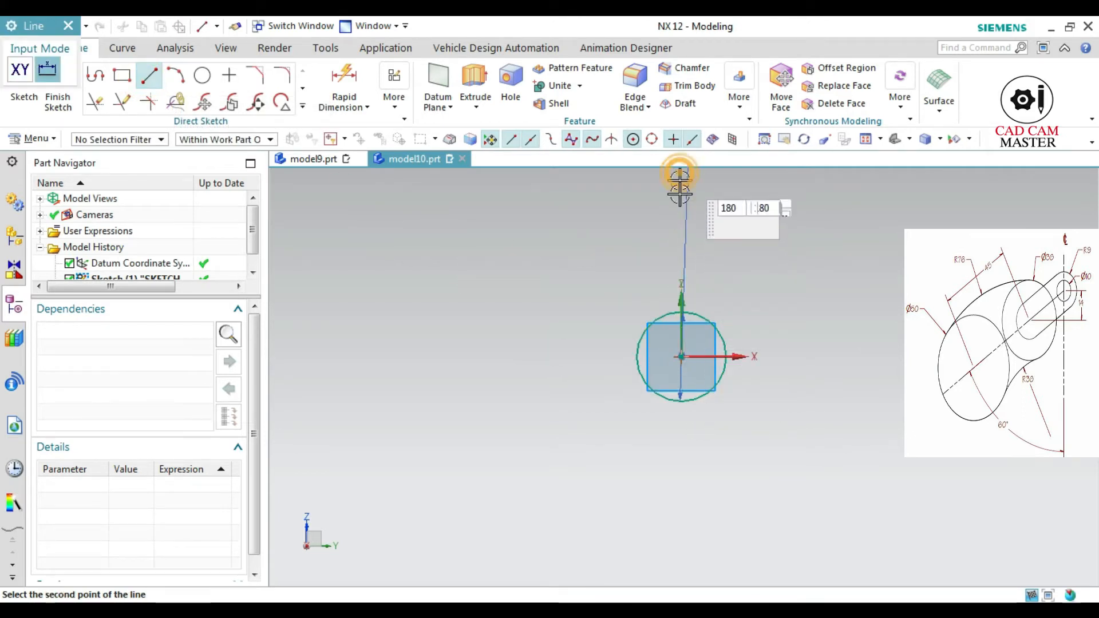
left_click(671, 570)
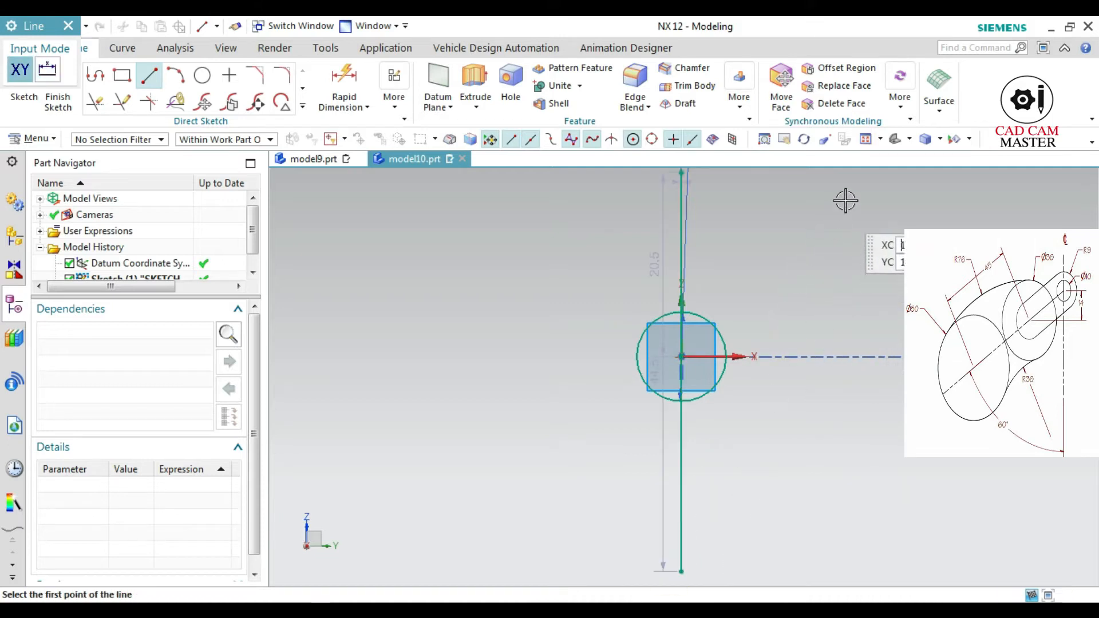
left_click(868, 197)
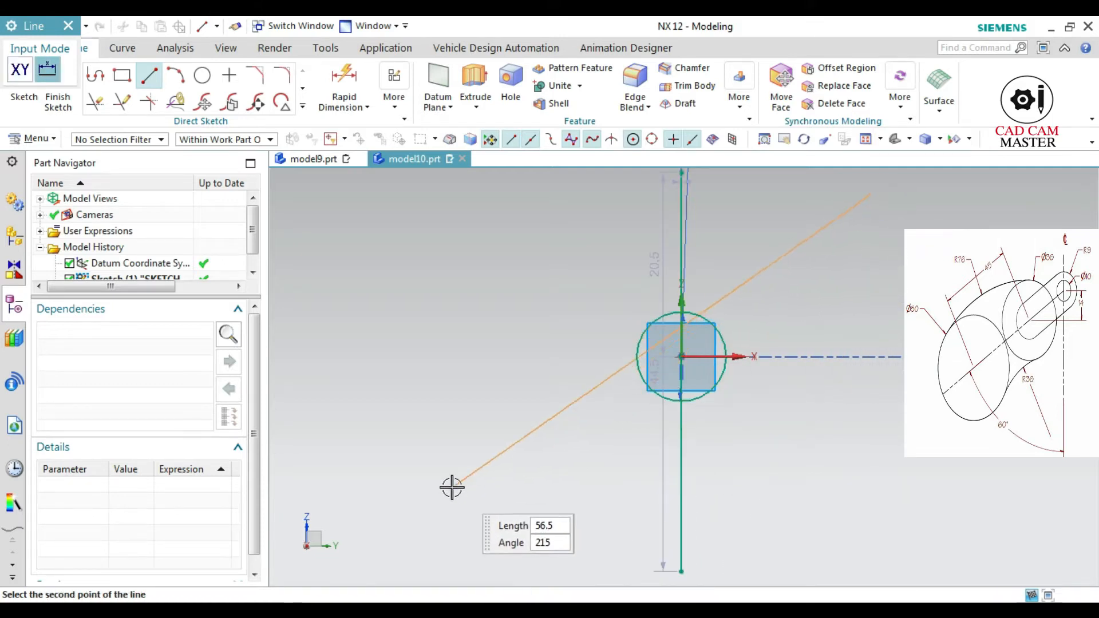
left_click(452, 547)
key("Escape")
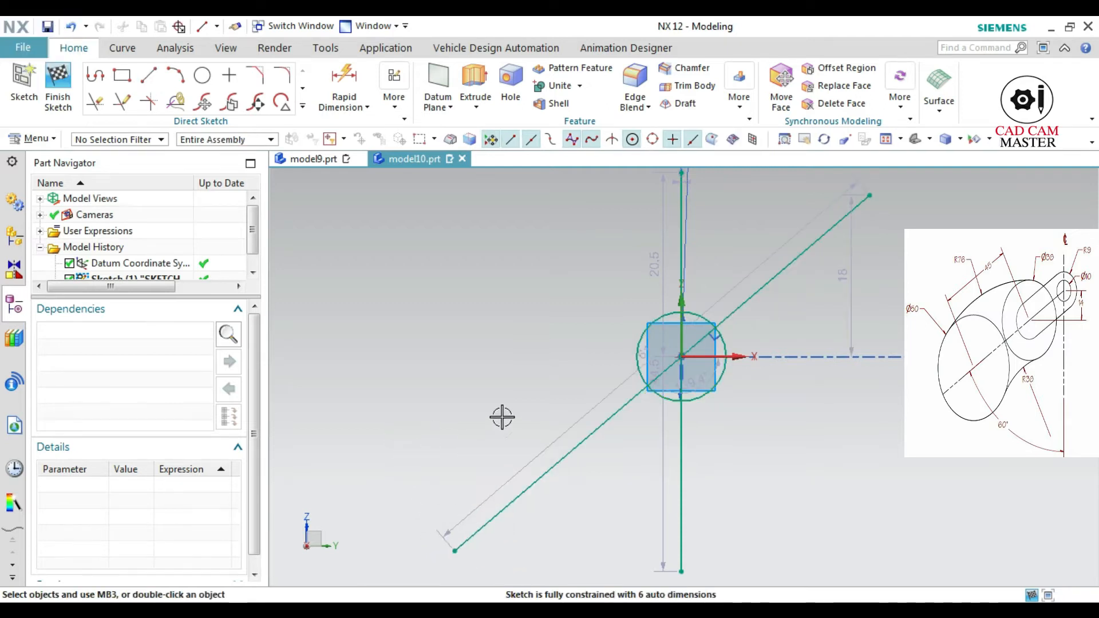
Convert the inclined line and the vertical line to reference geometry
left_click(574, 442)
right_click(574, 442)
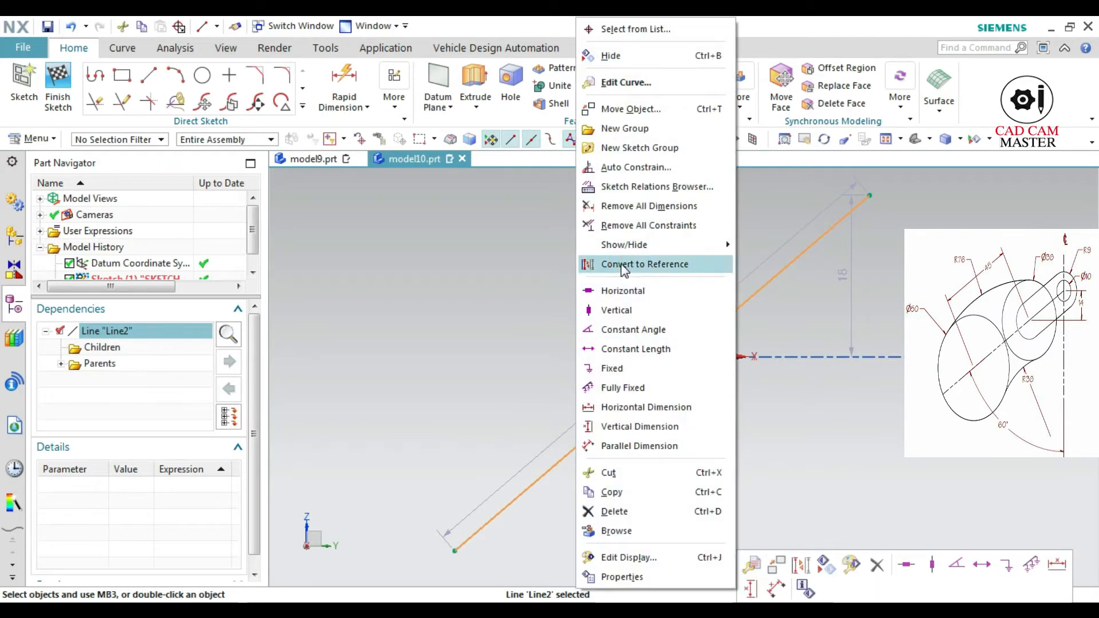
left_click(624, 264)
left_click(676, 435)
right_click(675, 435)
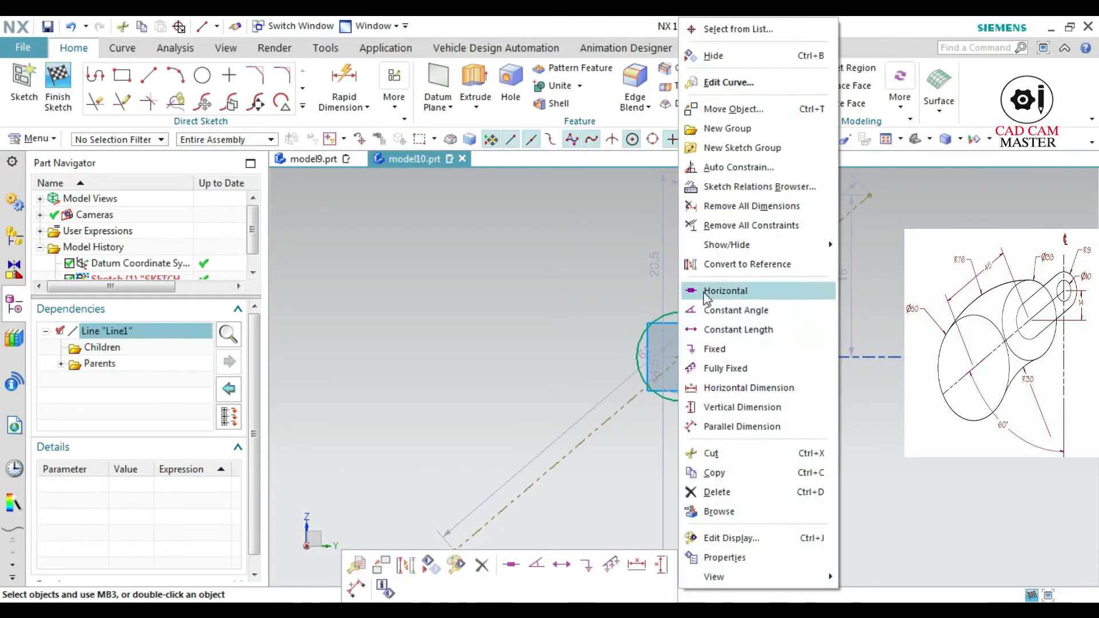
left_click(702, 265)
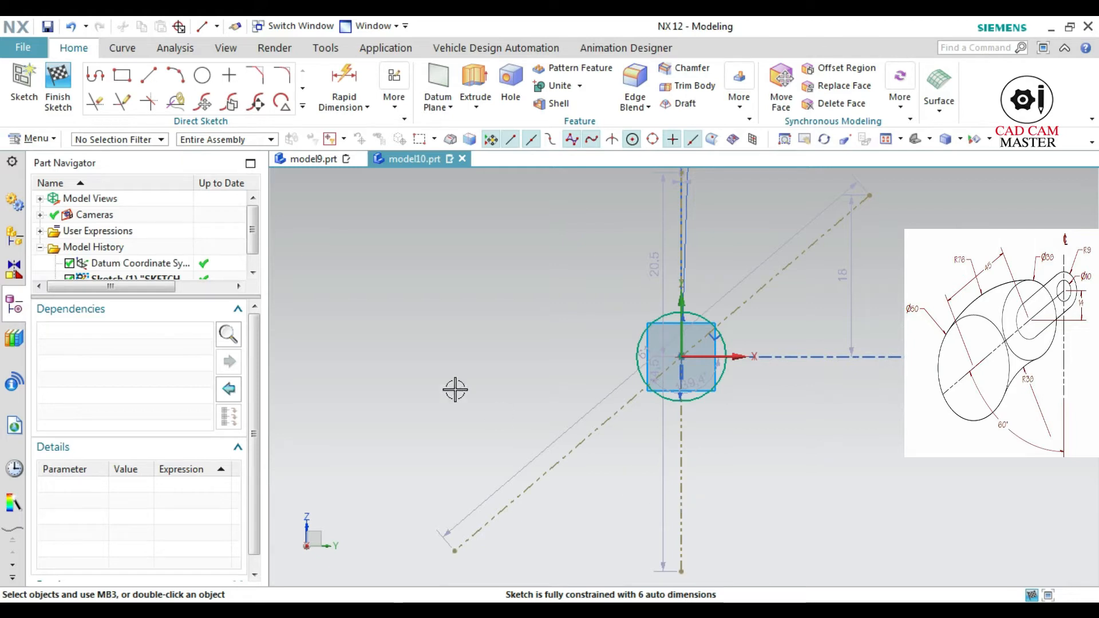
Dimension the angle between the two reference lines as 60° and extend the inclined line's lower end further outward
left_click(337, 92)
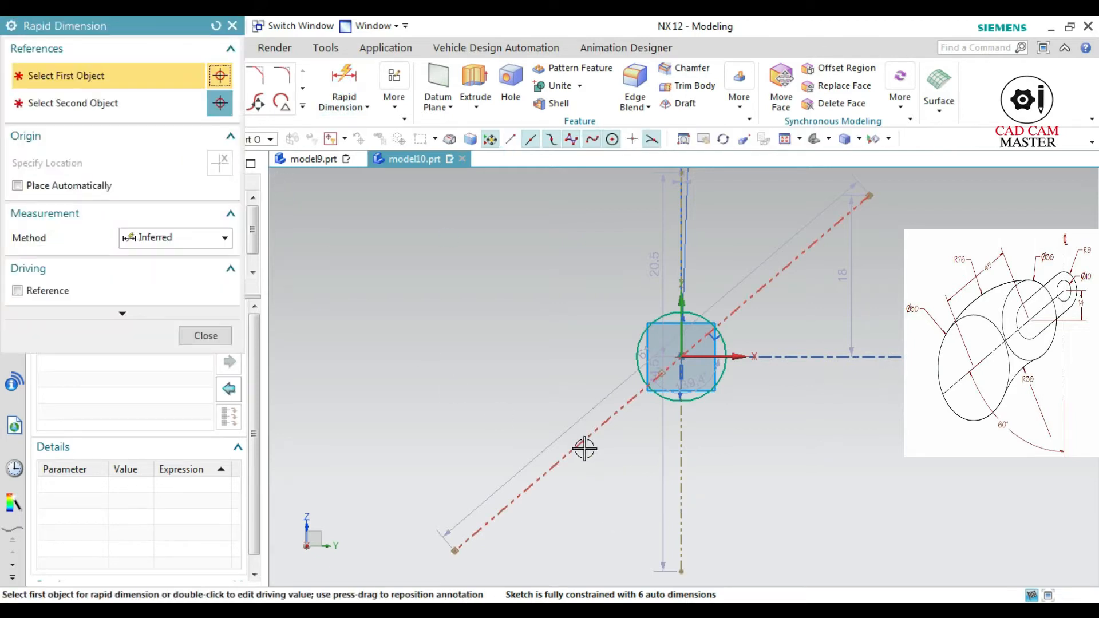
left_click(584, 448)
left_click(681, 487)
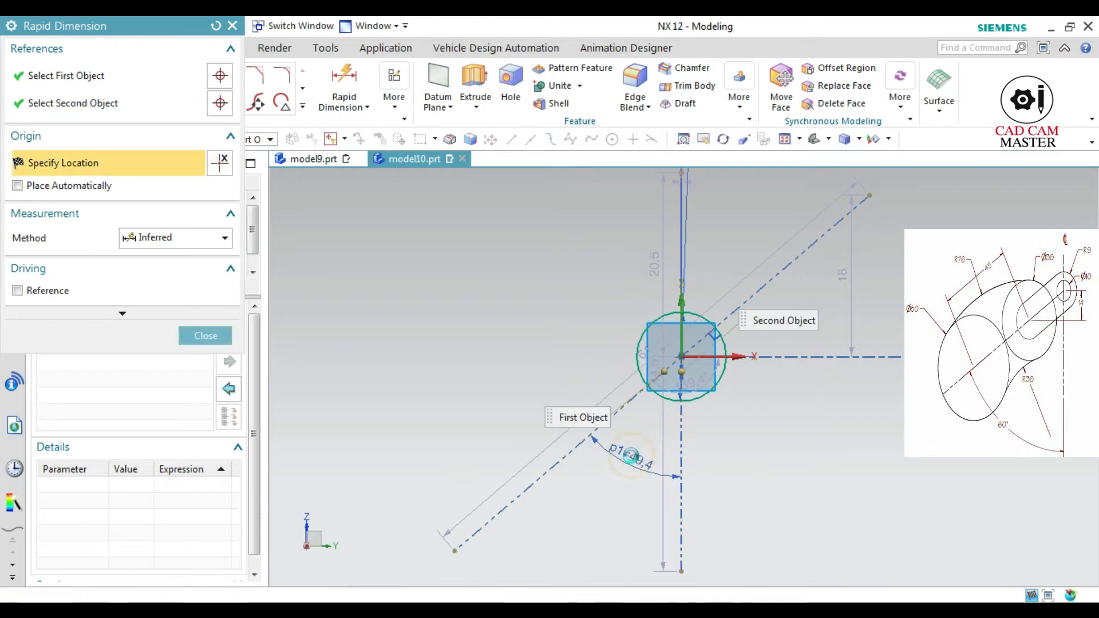
left_click(630, 455)
type("60")
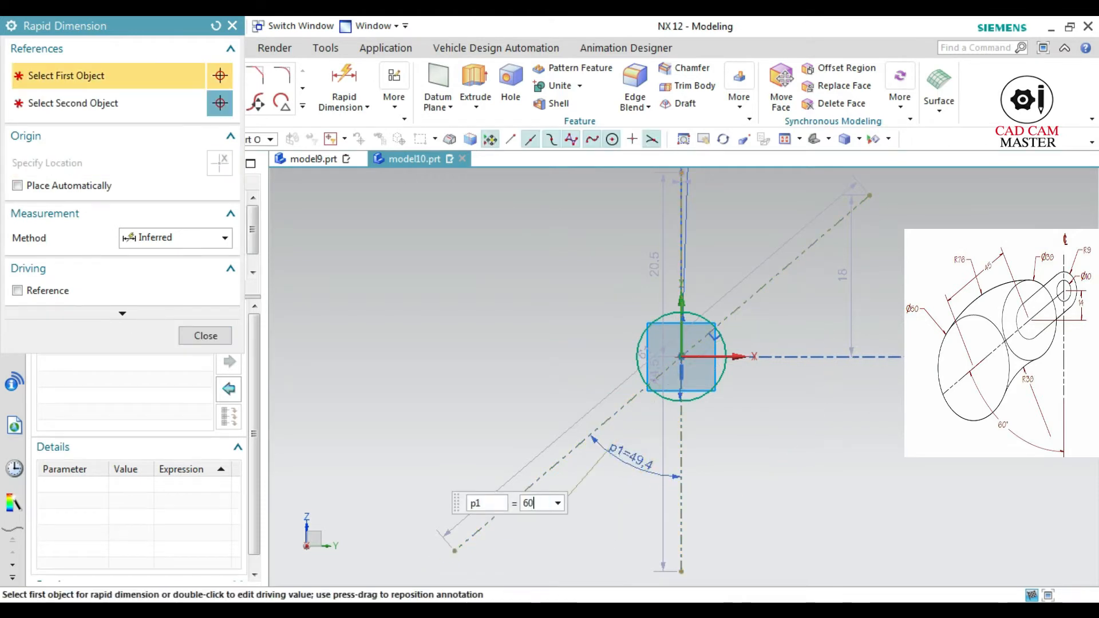
key("Return")
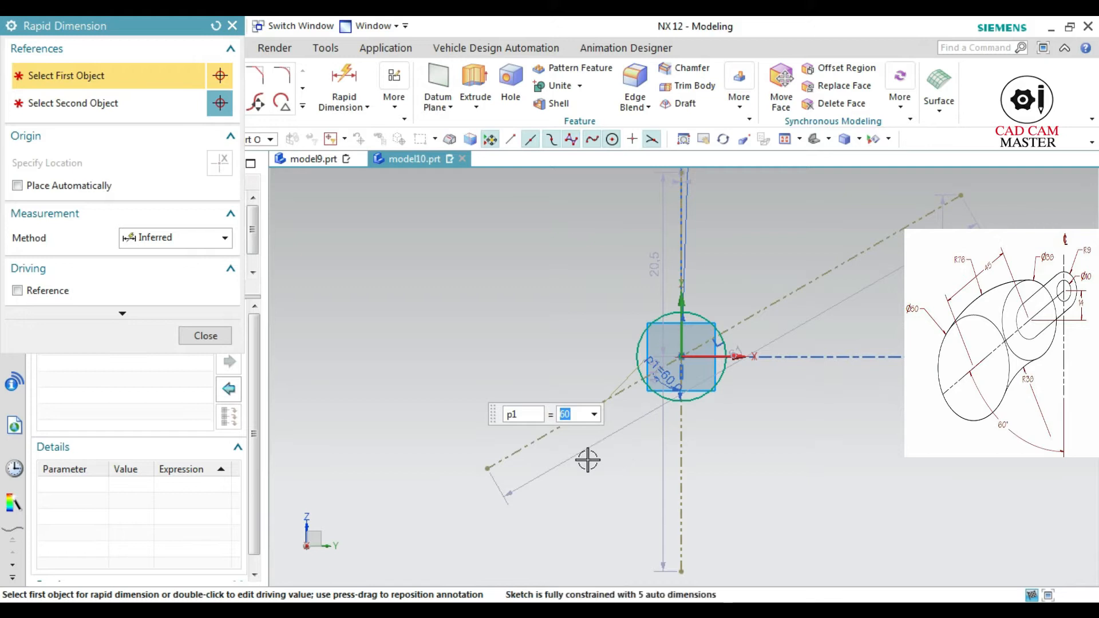
key("Escape")
left_click_drag(485, 473, 360, 533)
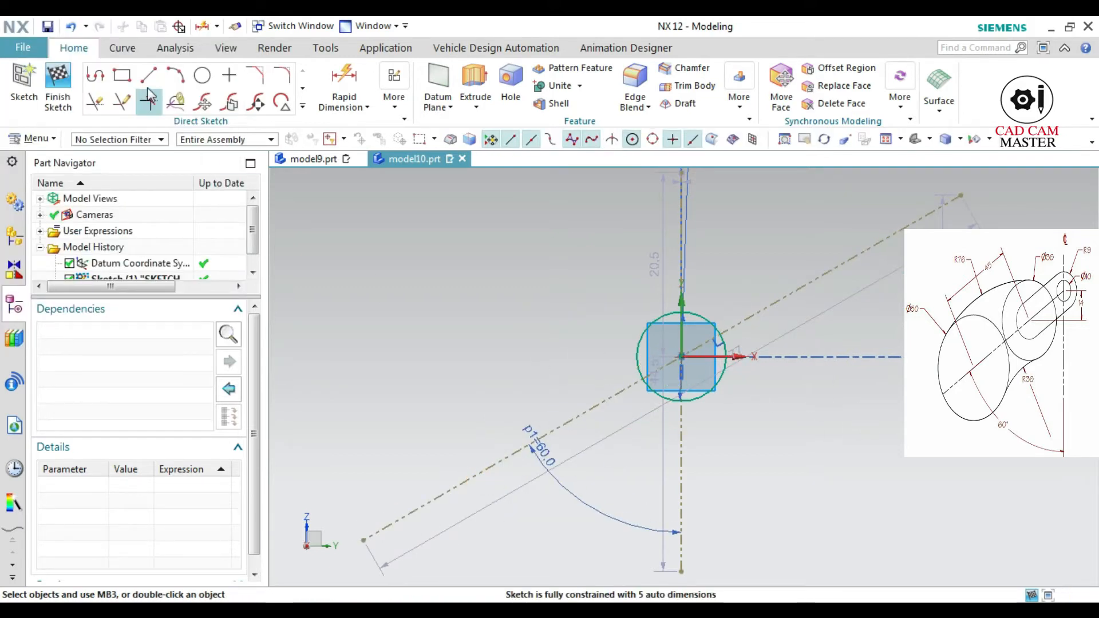
Draw two 18 mm diameter circles, one centred on the origin and one centred on the lower part of the inclined reference line
left_click(203, 77)
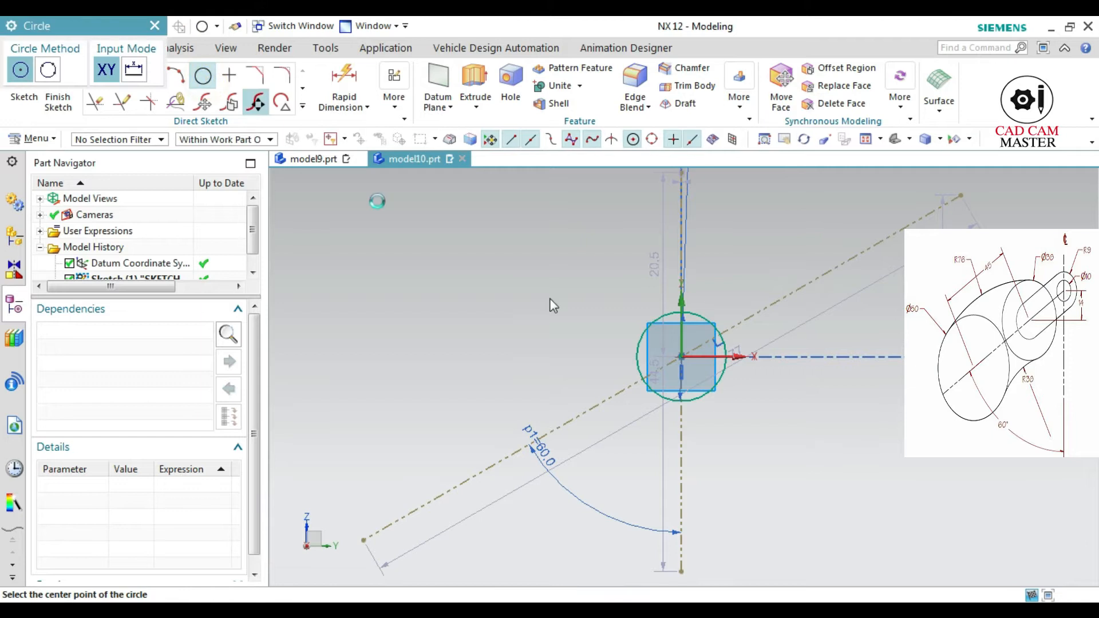
left_click(681, 356)
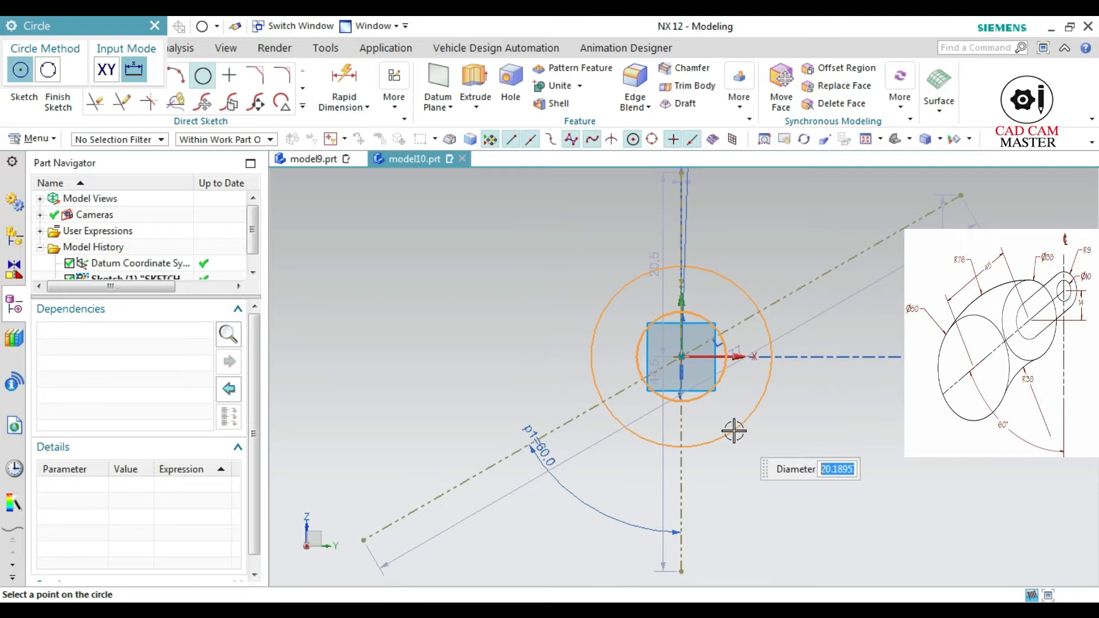
type("18")
key("Return")
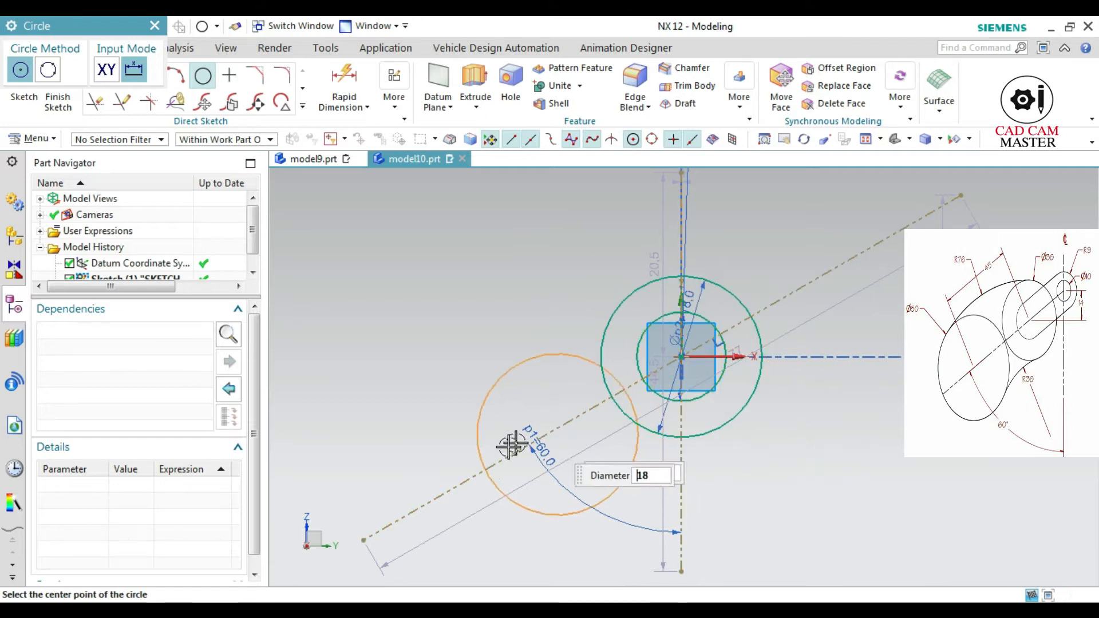
left_click(470, 475)
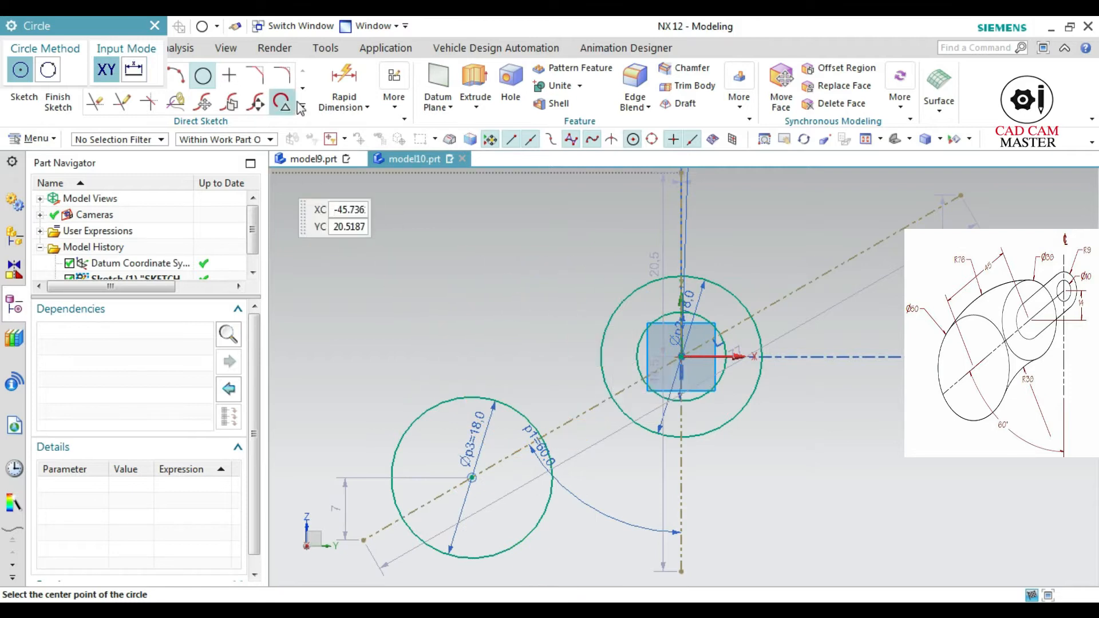
key("Escape")
Dimension the vertical distance between the origin and the lower circle's centre as 14 mm
key("d")
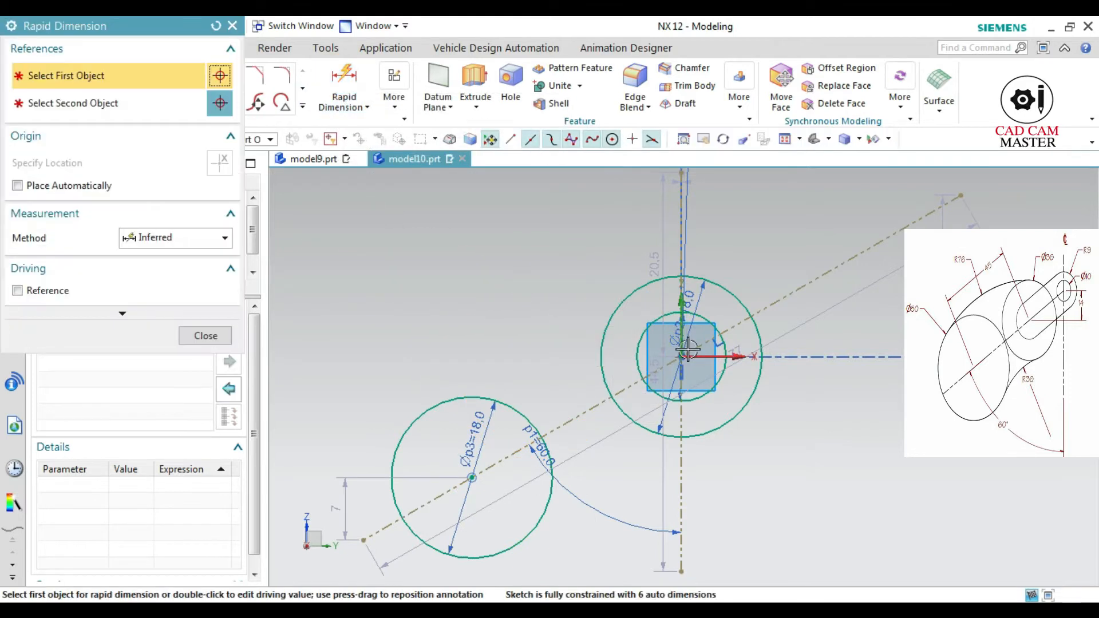
left_click(679, 357)
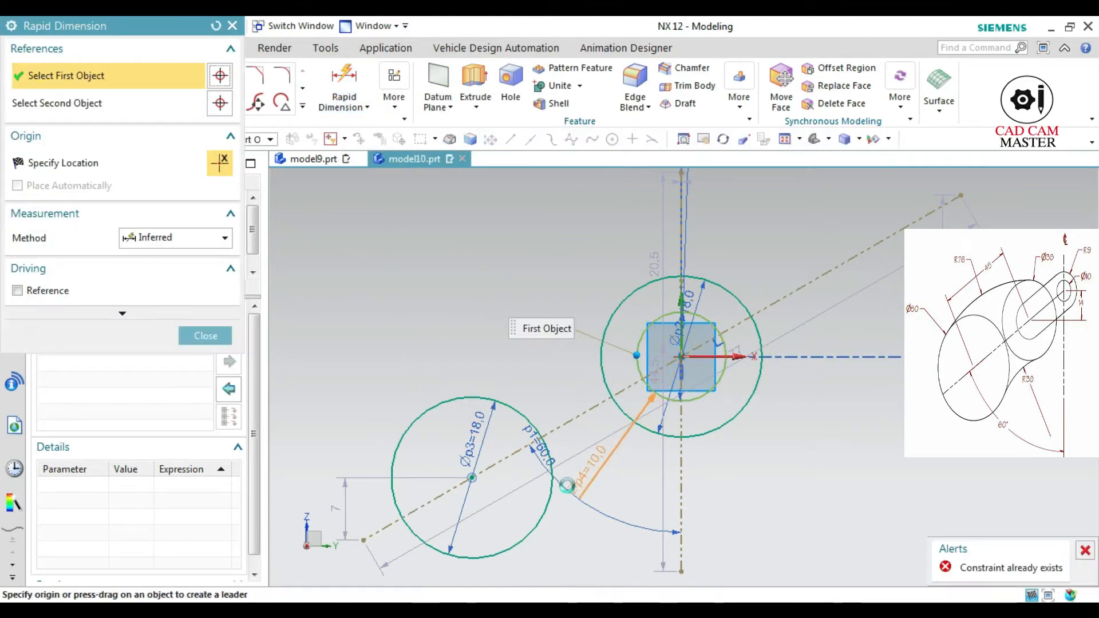
left_click(471, 477)
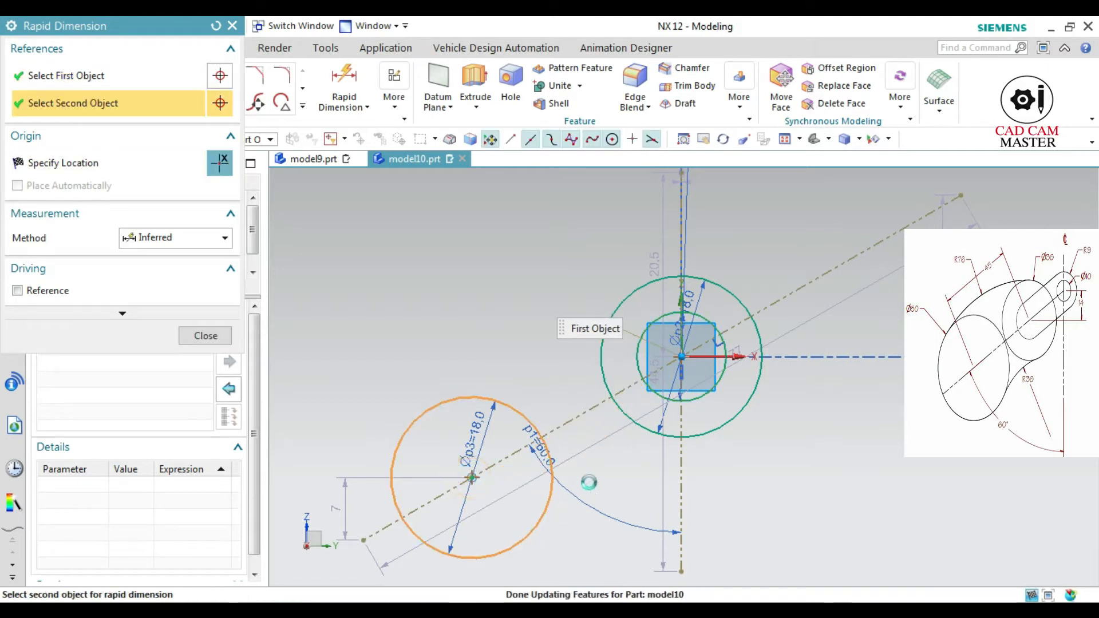
left_click(796, 408)
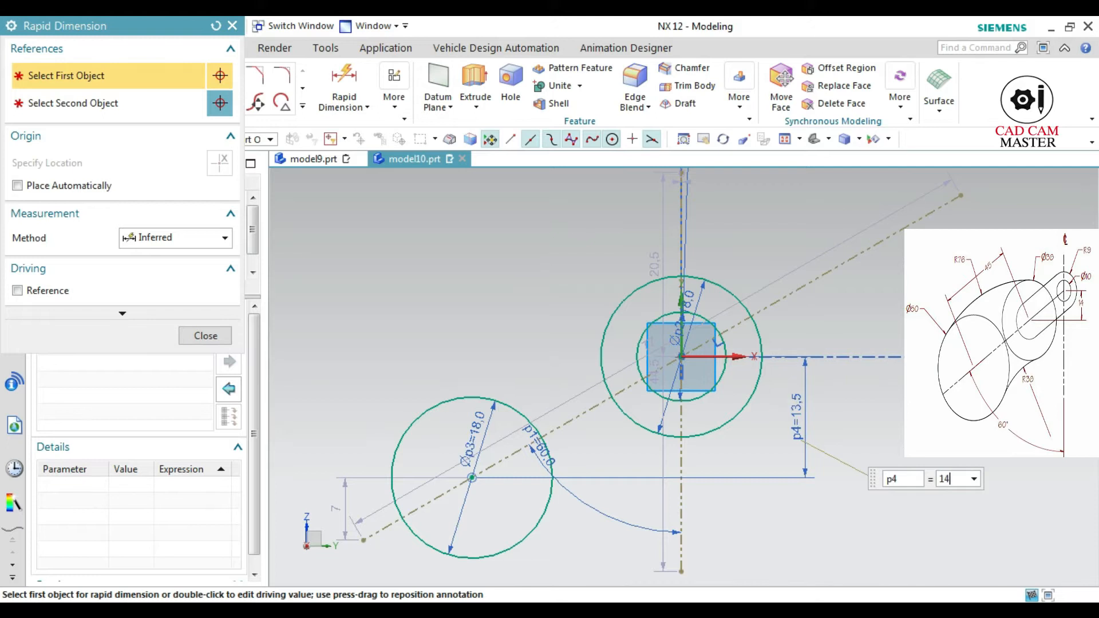
key("Return")
middle_click(796, 408)
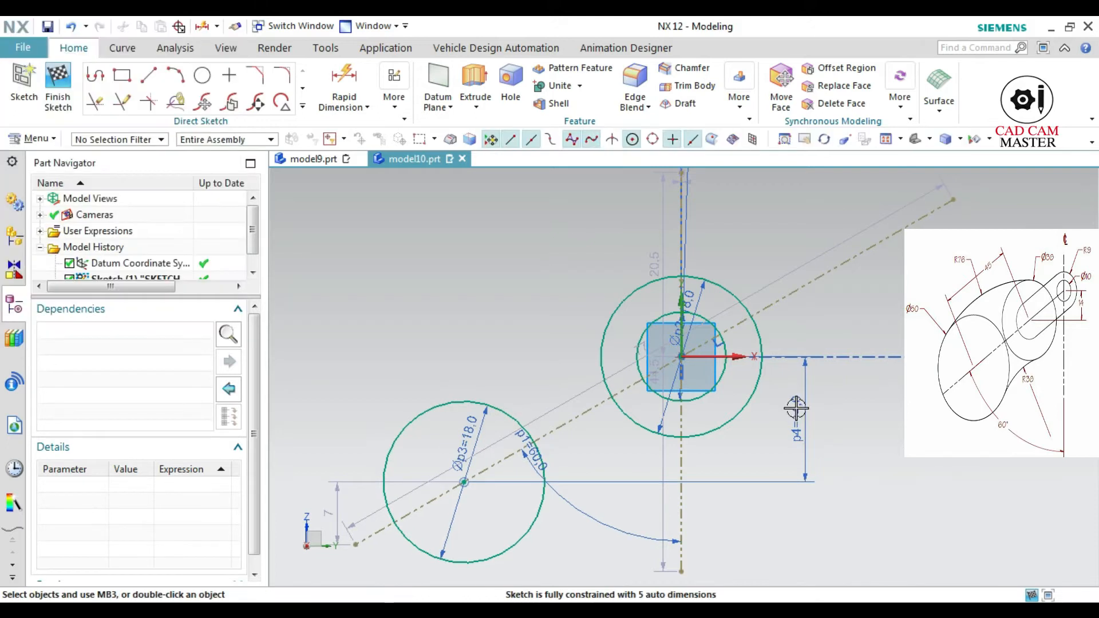
Draw a line about 65 mm long below both 18 mm circles, parallel to the inclined reference line
scroll(727, 427, "down", 3)
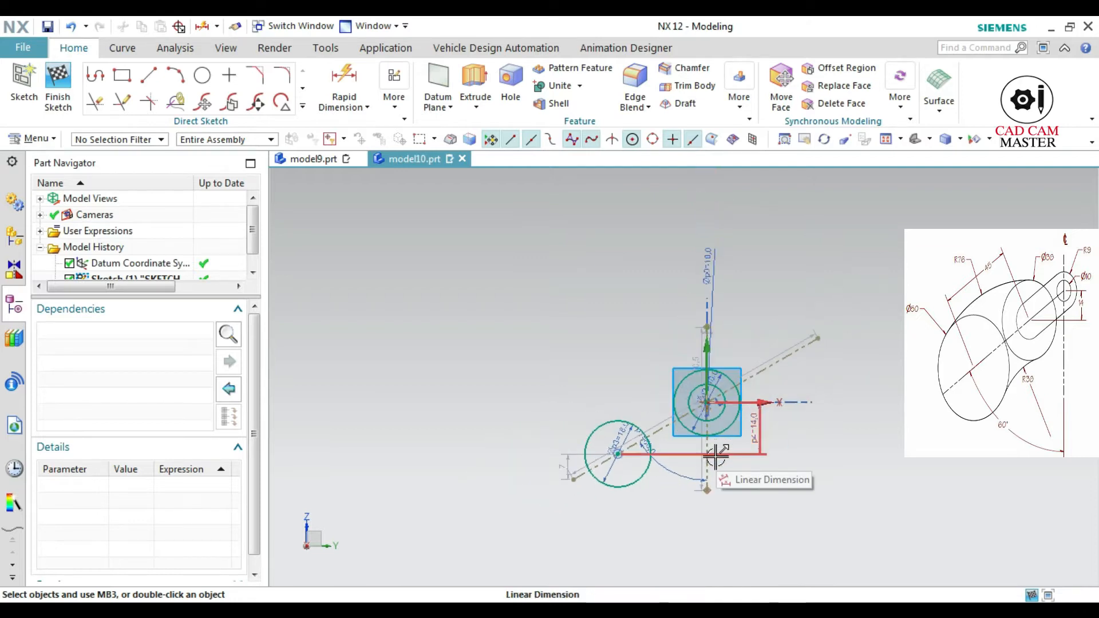
scroll(722, 478, "up", 2)
left_click(156, 77)
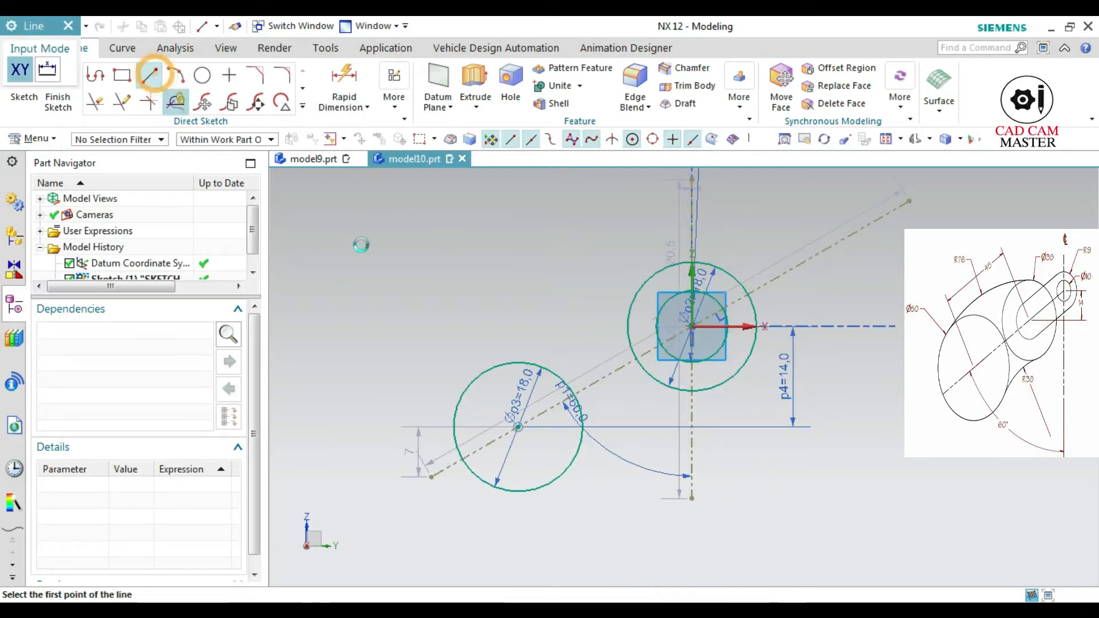
left_click(477, 530)
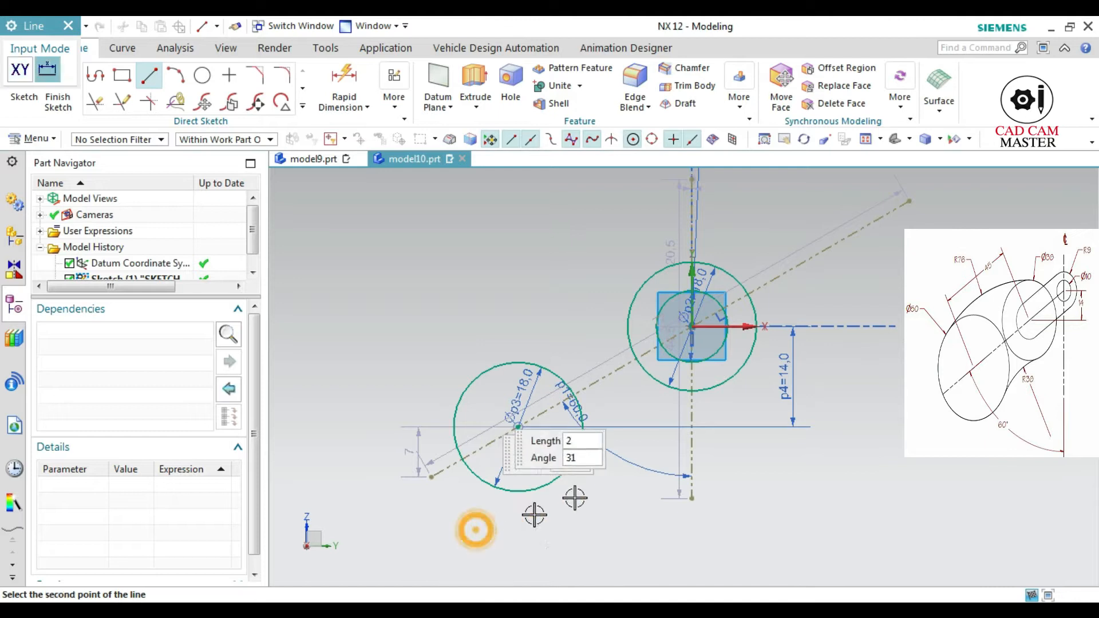
left_click(876, 285)
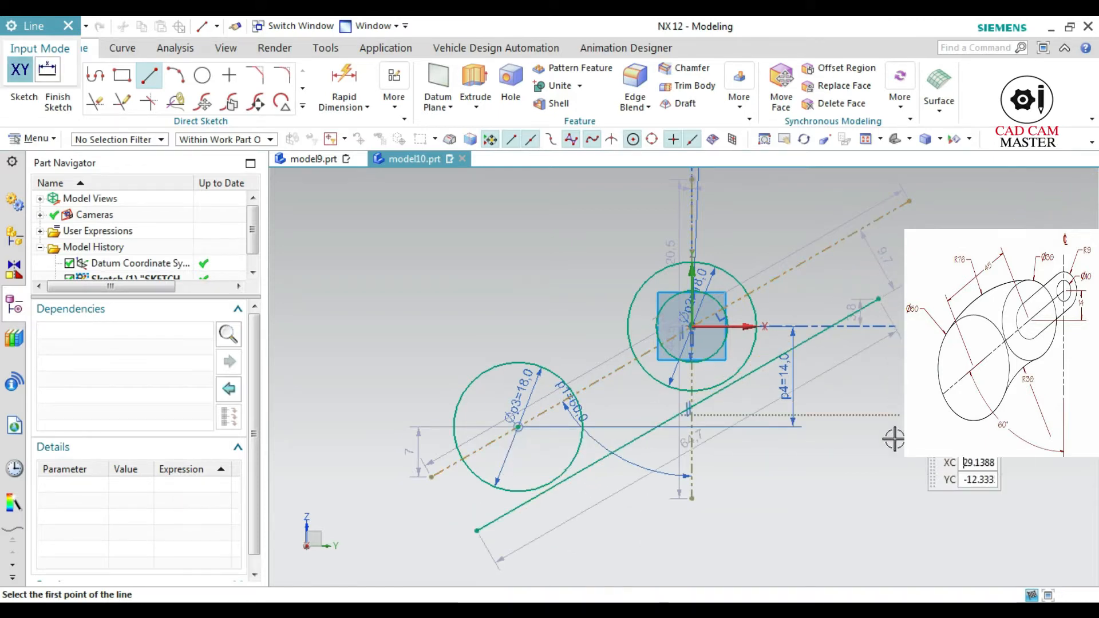
key("Escape")
Constrain the lower parallel line tangent to the lower 18 mm circle
left_click(592, 452)
left_click(614, 461)
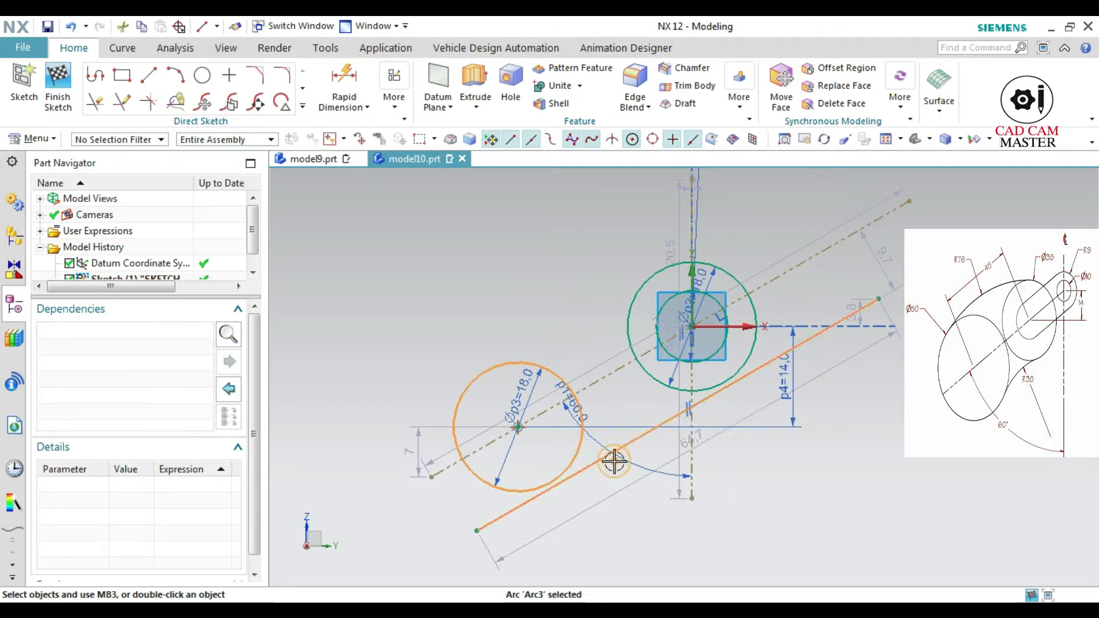
left_click(772, 441)
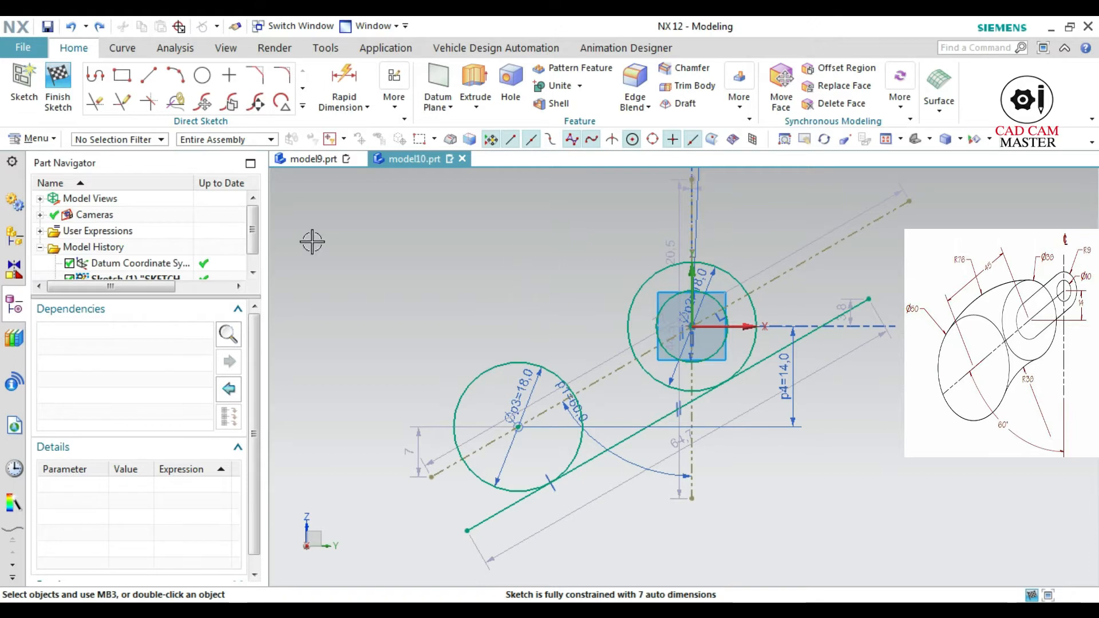
Draw a line about 73.5 mm long above both 18 mm circles, roughly parallel to the inclined reference line
left_click(148, 75)
left_click(352, 447)
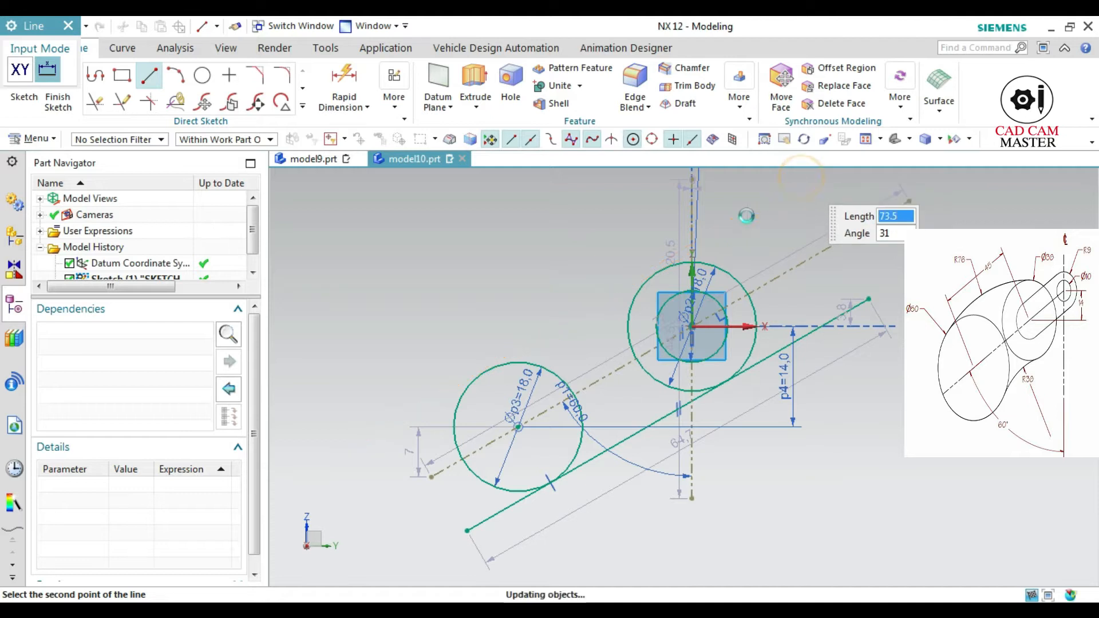
key("Return")
key("Escape")
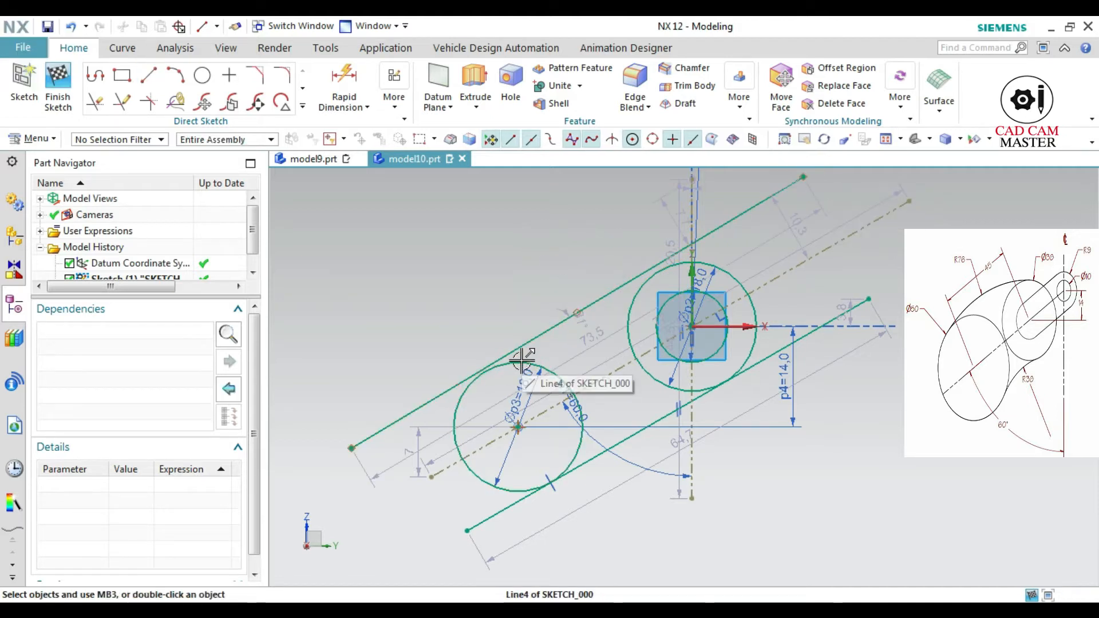
Constrain the upper line tangent to both the lower and the upper 18 mm circles
left_click(520, 359)
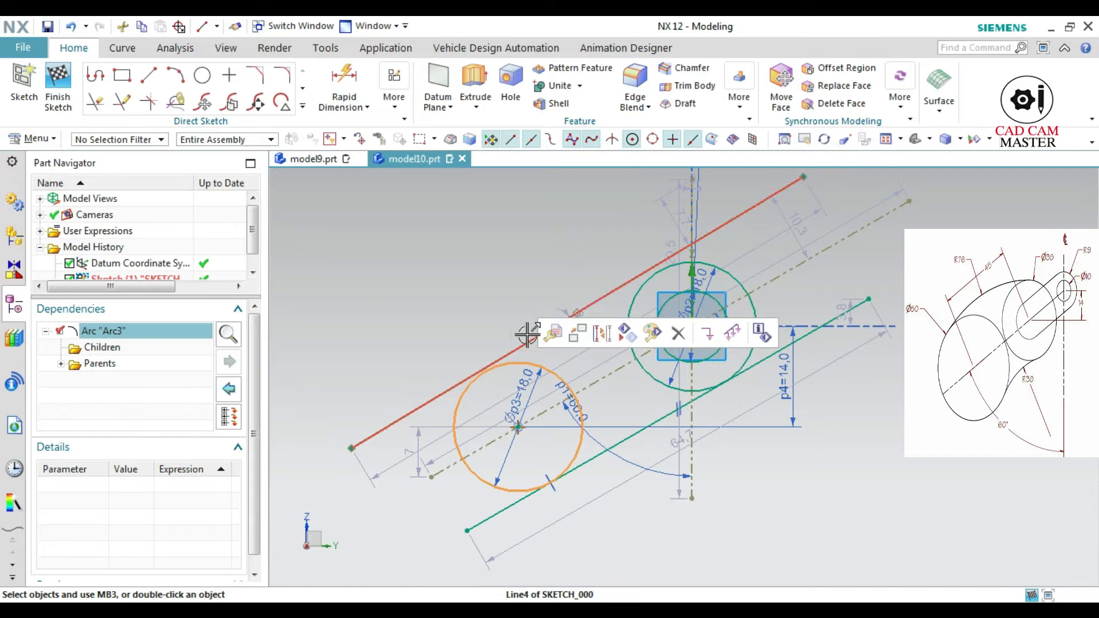
left_click(541, 329)
left_click(709, 309)
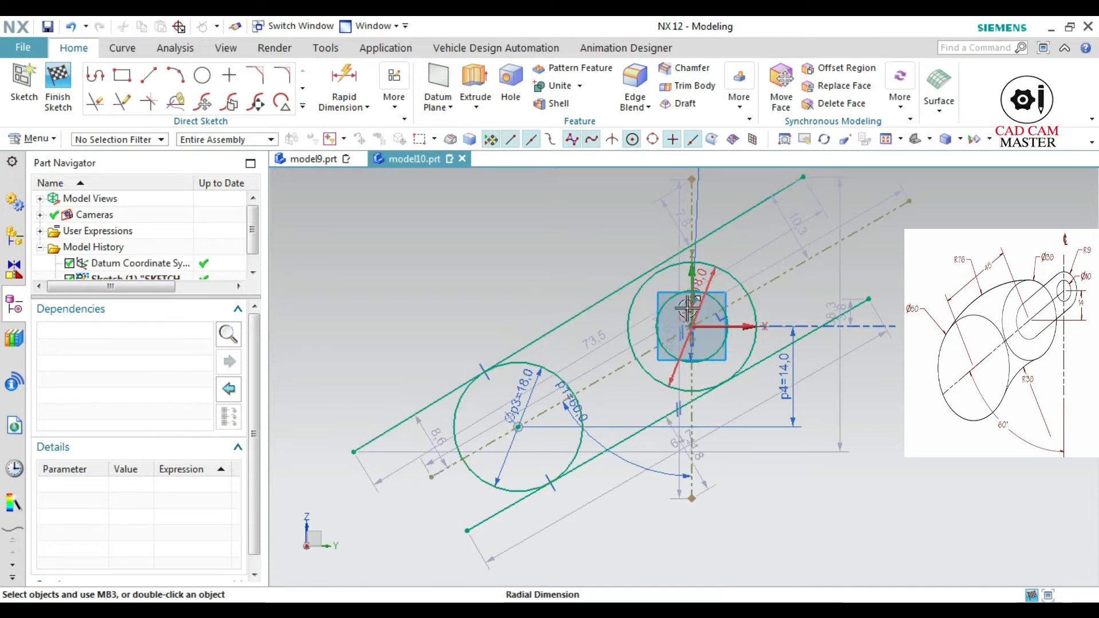
left_click(719, 263)
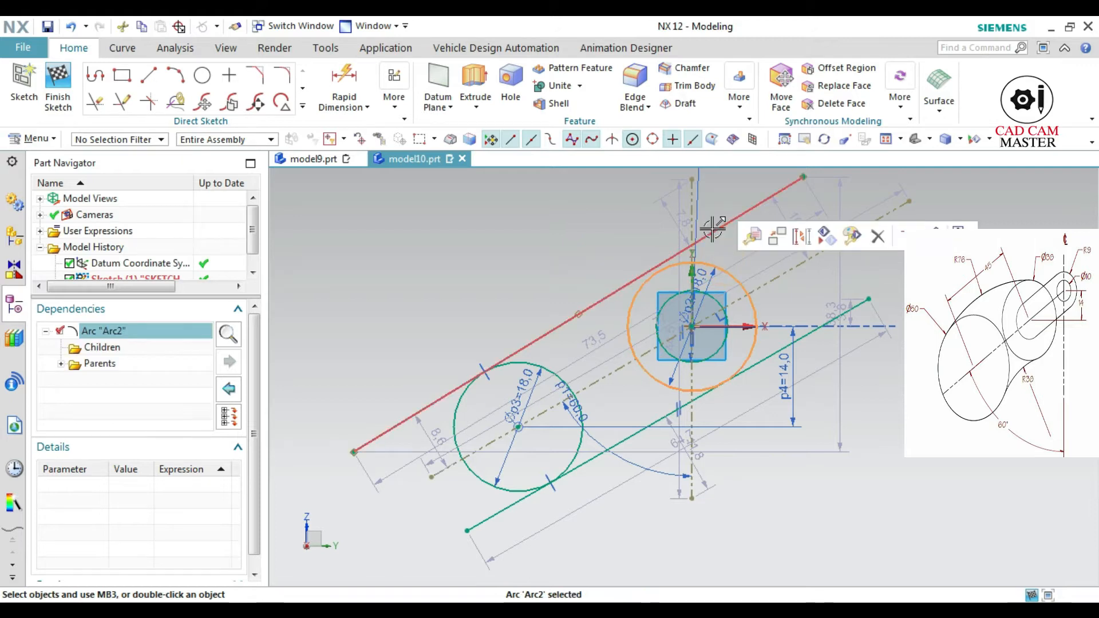
left_click(712, 230)
left_click(845, 202)
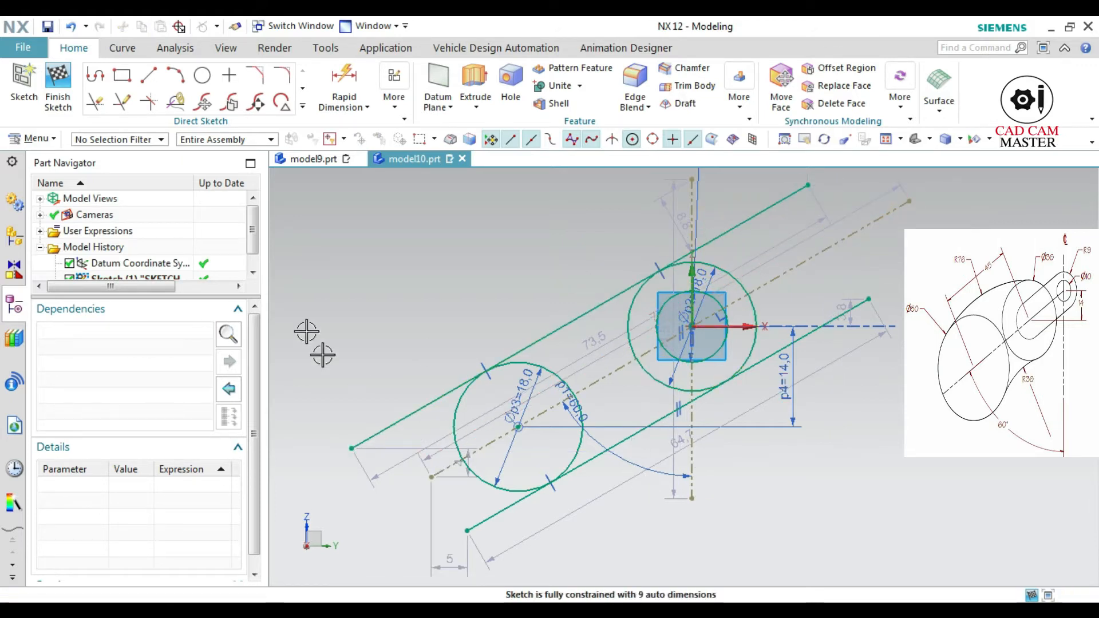
Trim the overhanging ends of both tangent lines beyond the two 18 mm circles
left_click(96, 102)
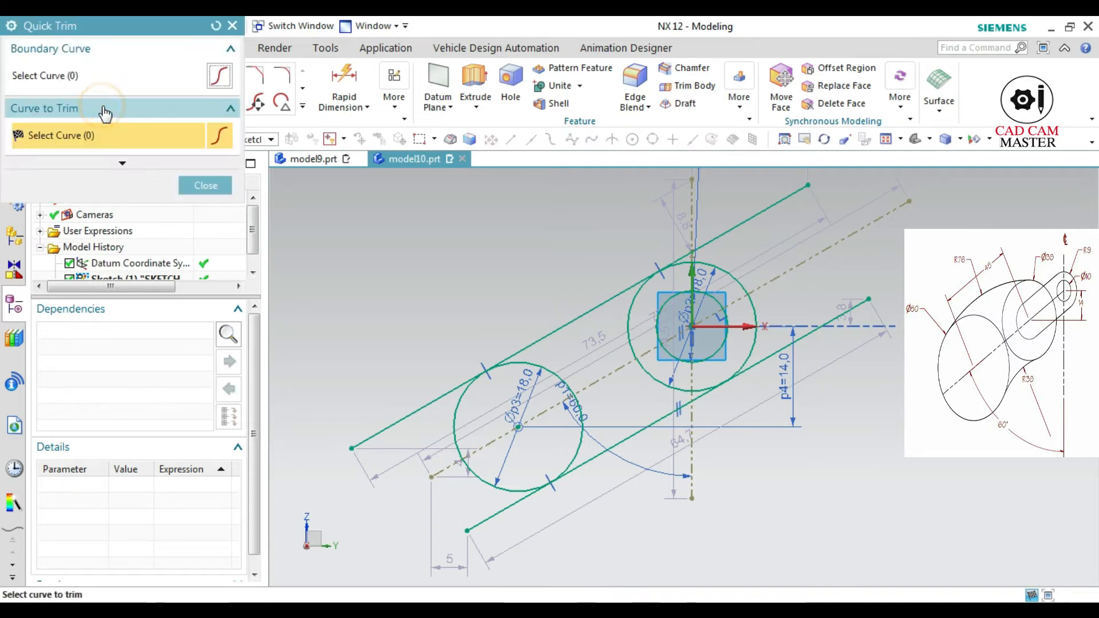
left_click(384, 435)
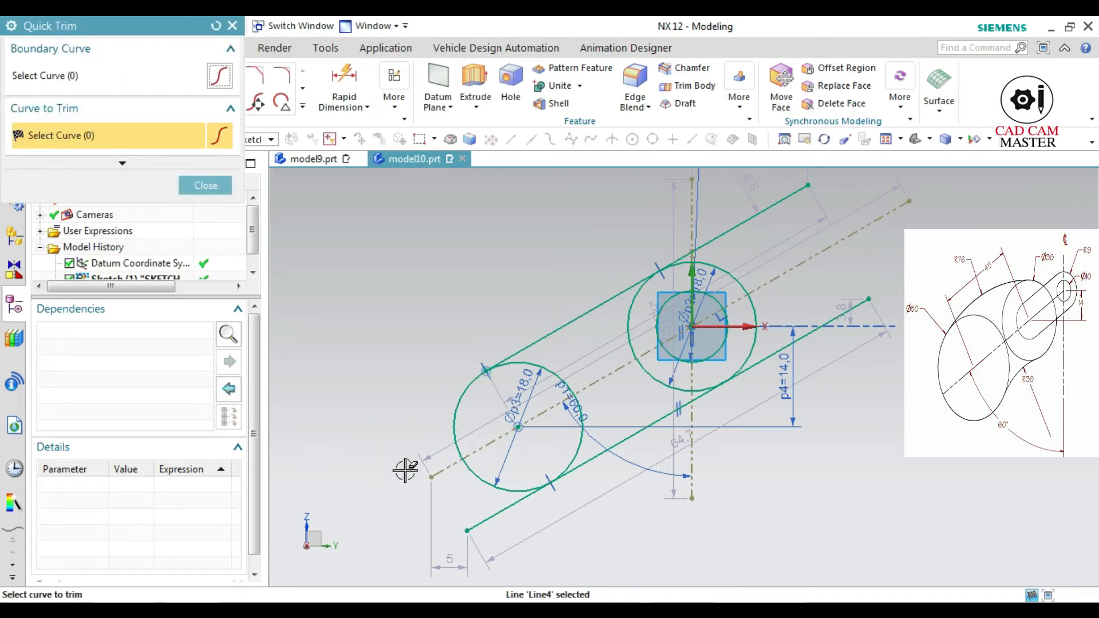
left_click(491, 521)
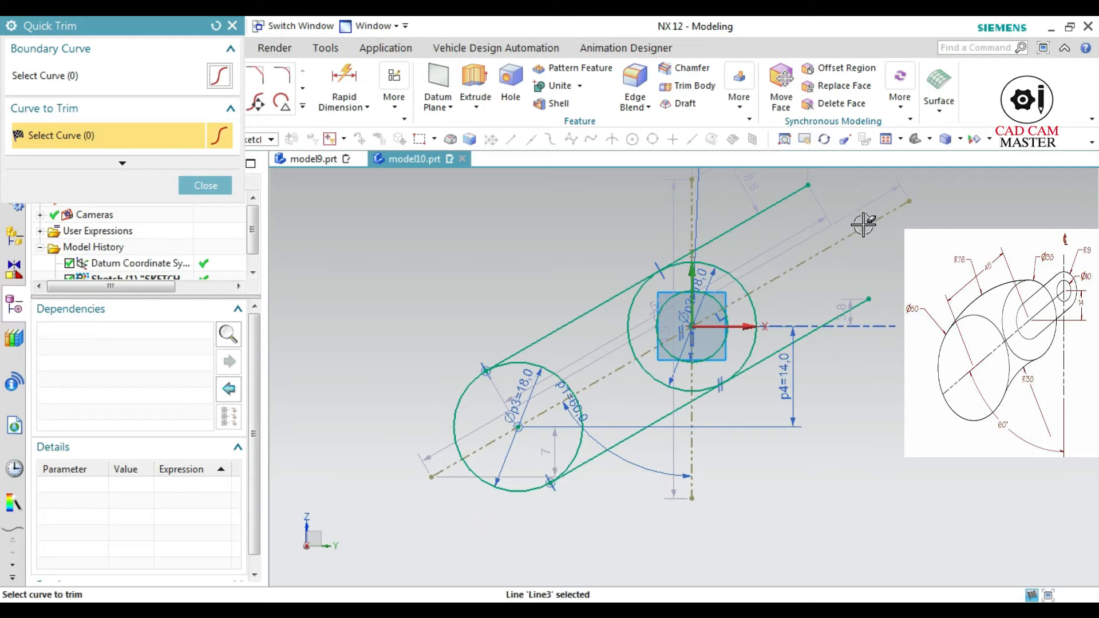
left_click(778, 197)
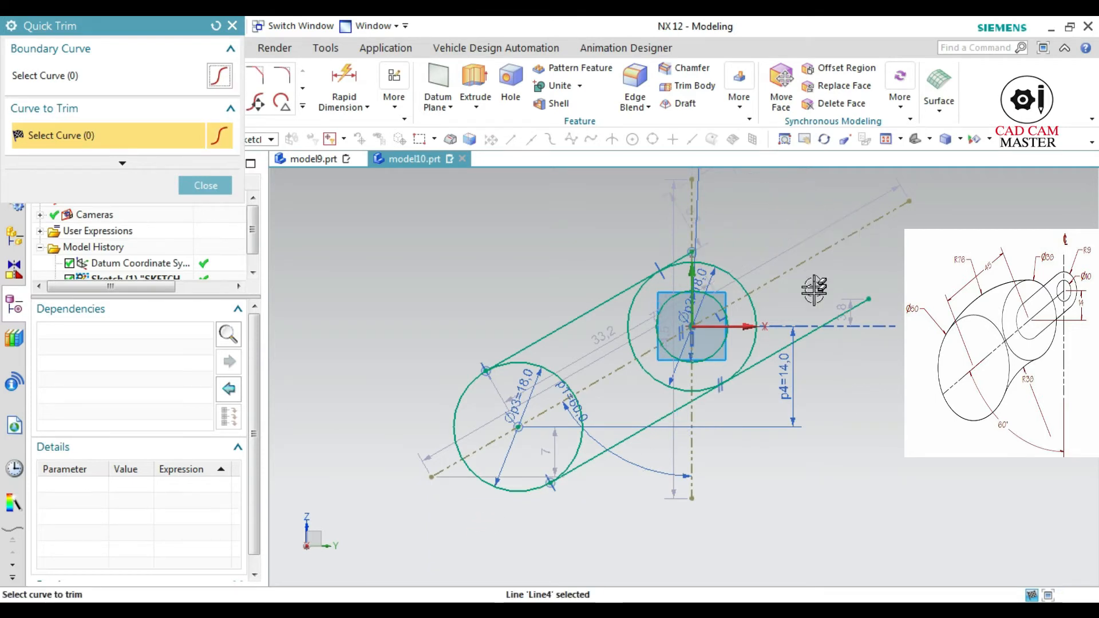
left_click(820, 328)
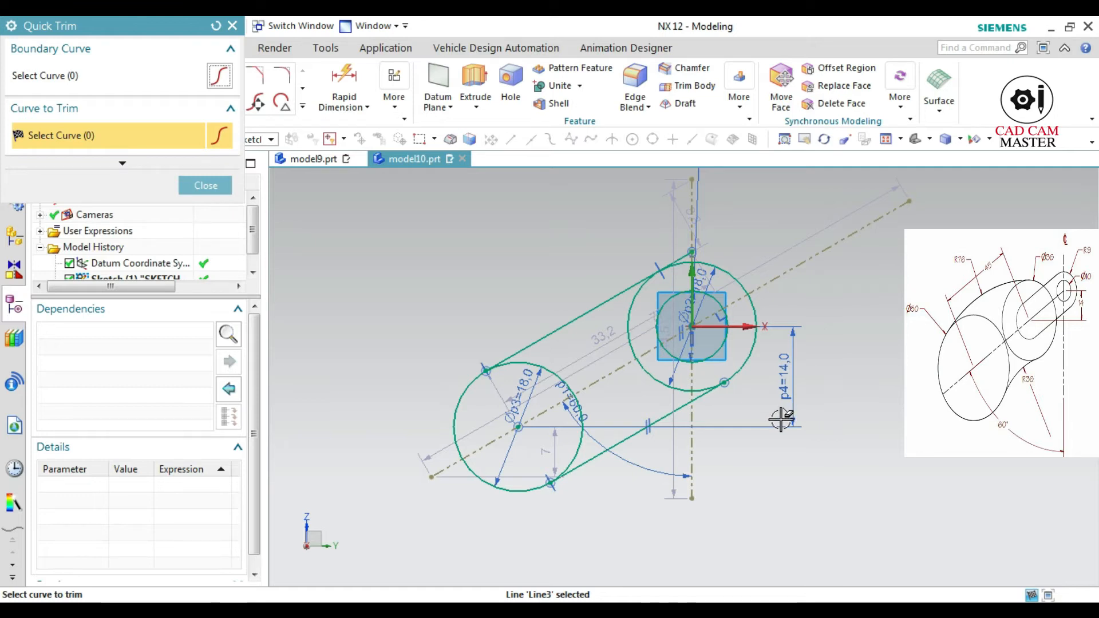
Trim away the inner arc of the upper 18 mm circle between the tangent lines and the leftover stub of the upper line
left_click(654, 382)
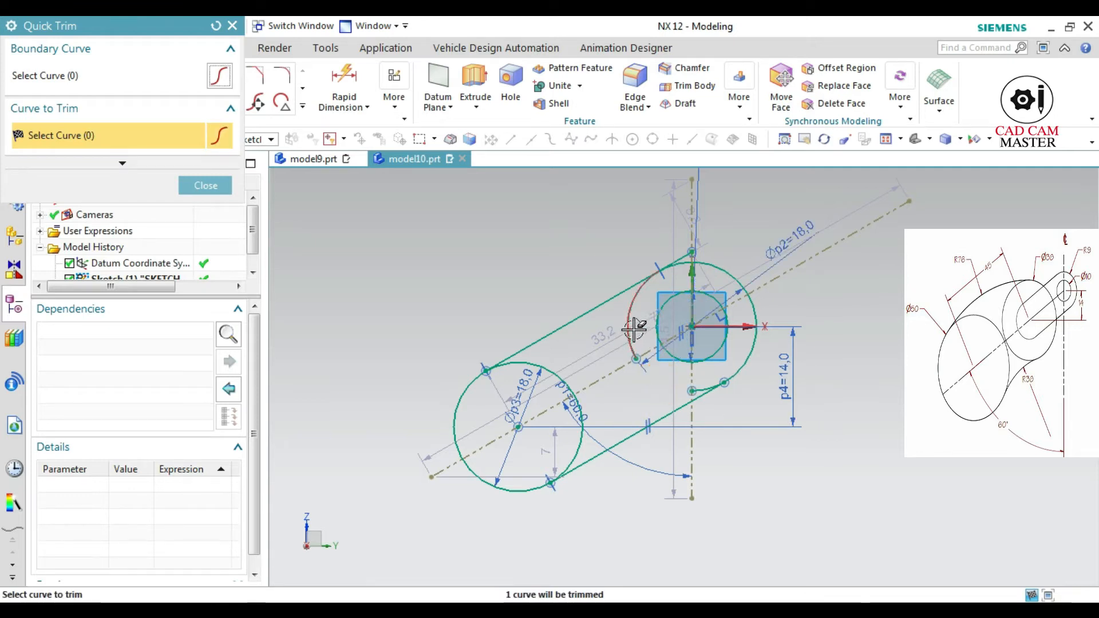
left_click(631, 324)
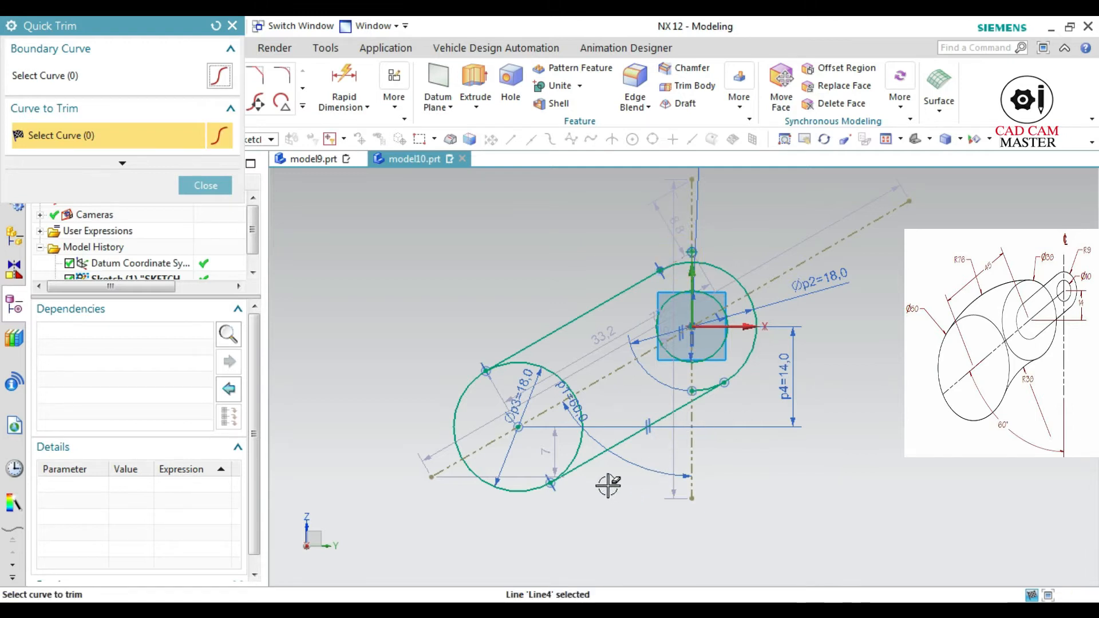
key("Escape")
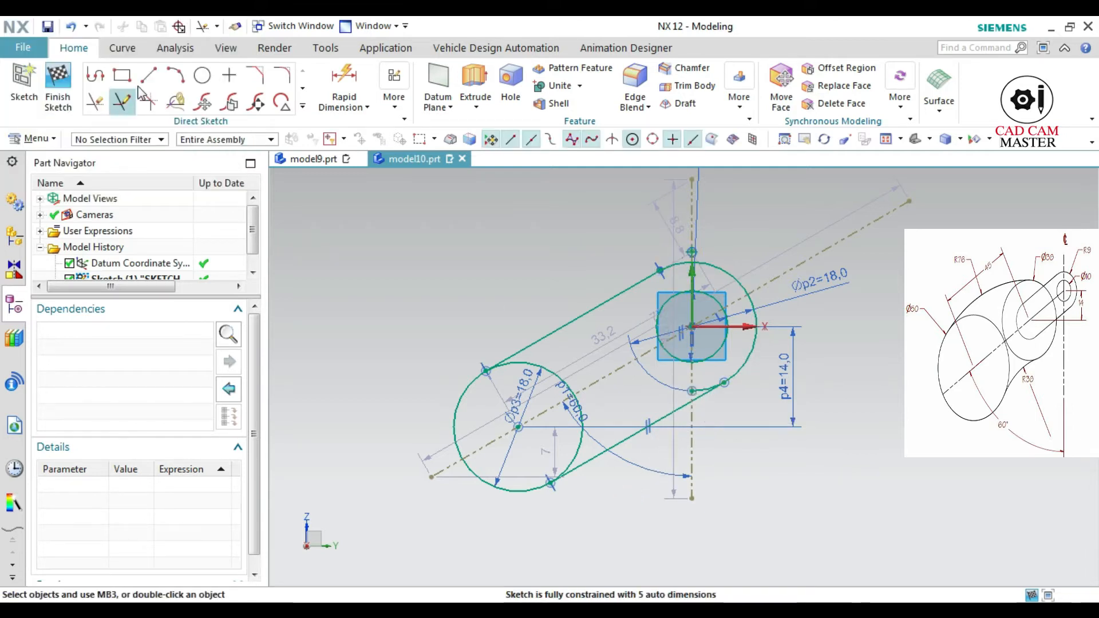
left_click(96, 103)
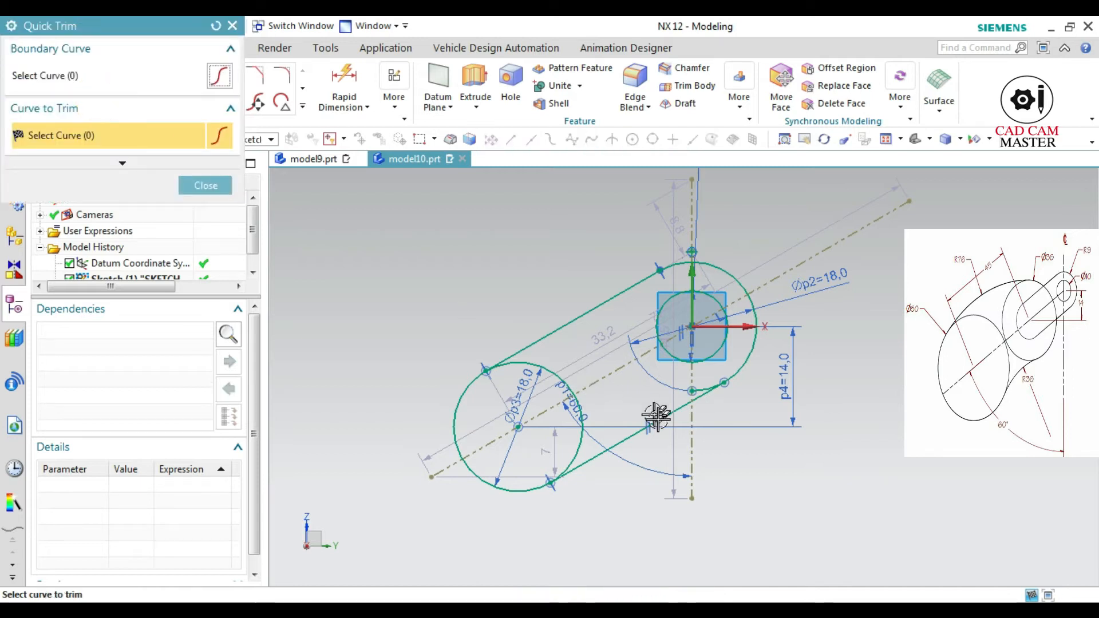
left_click(700, 389)
key("Escape")
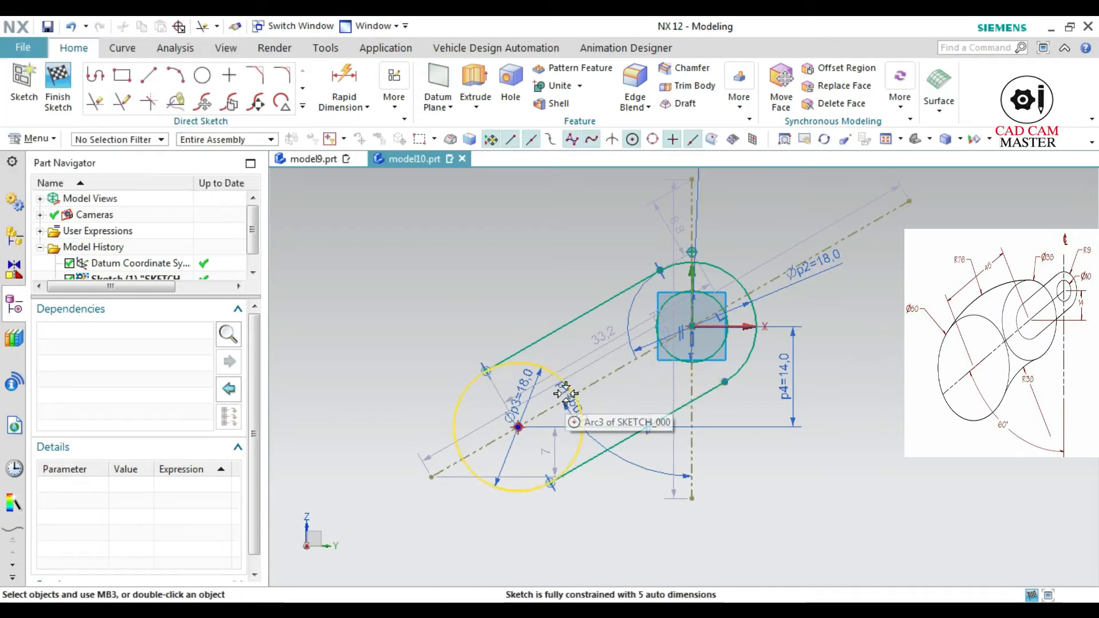
Draw a 38 mm diameter circle concentric with the lower 18 mm circle
scroll(487, 440, "down", 2)
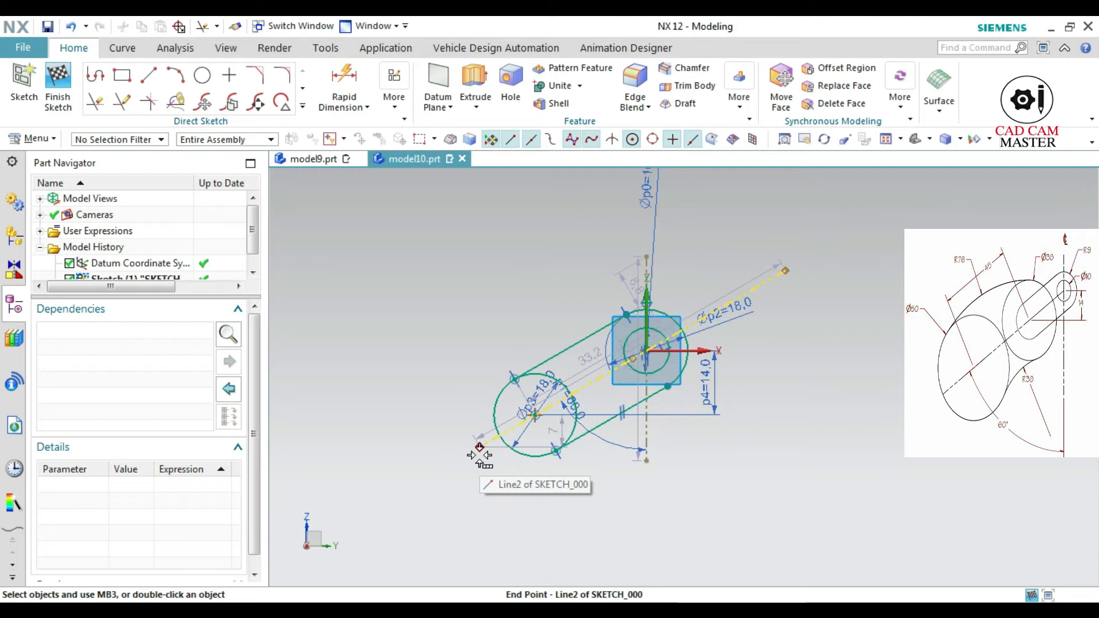
left_click(203, 76)
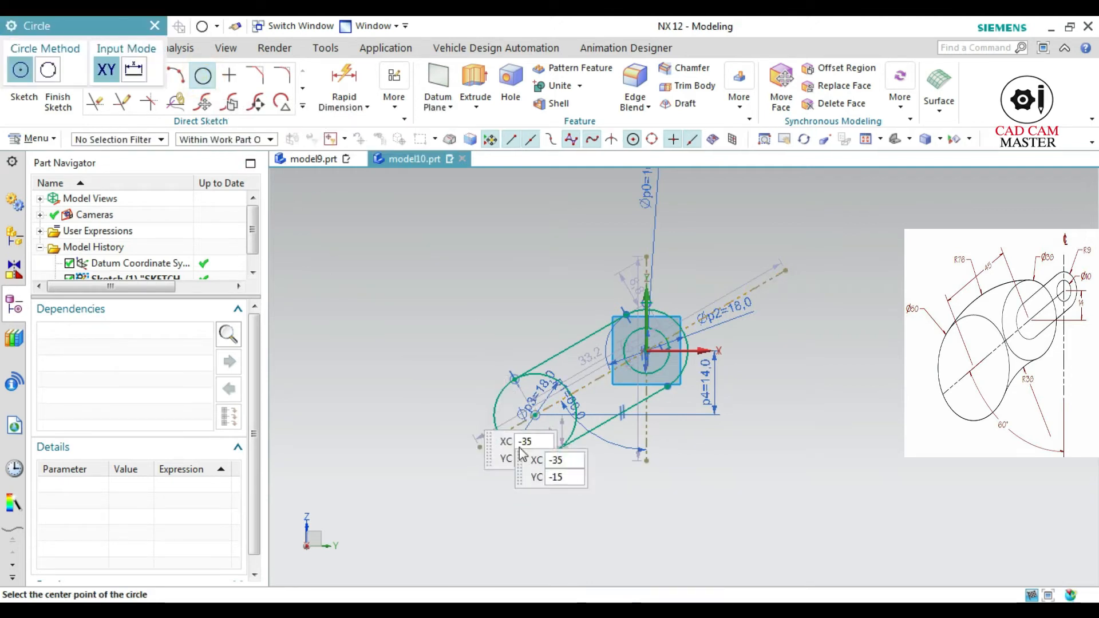
left_click(534, 414)
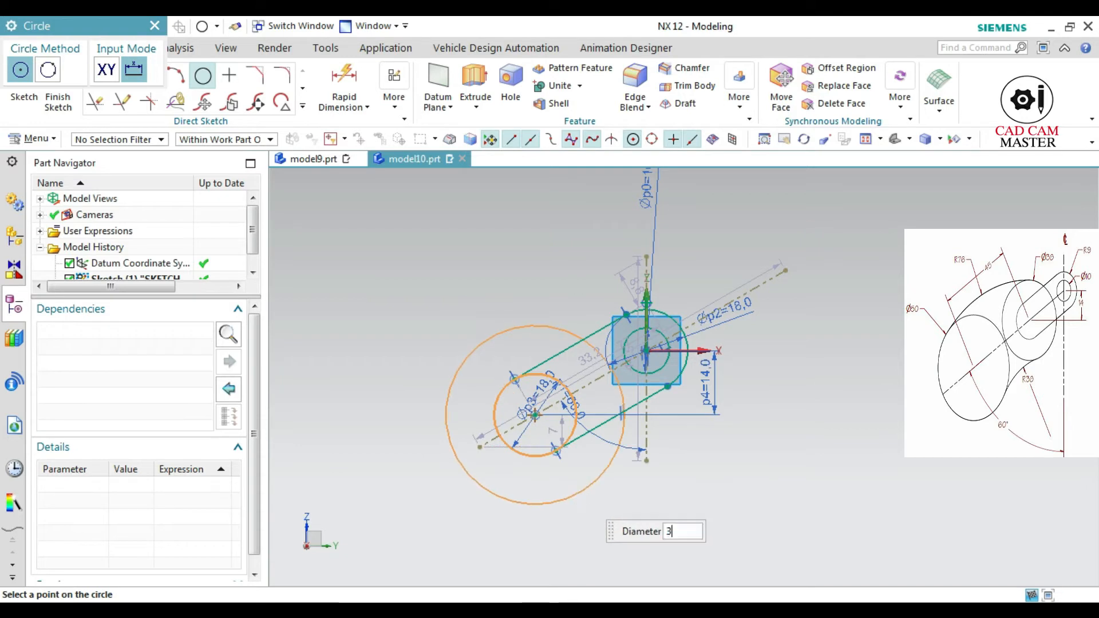
key("Return")
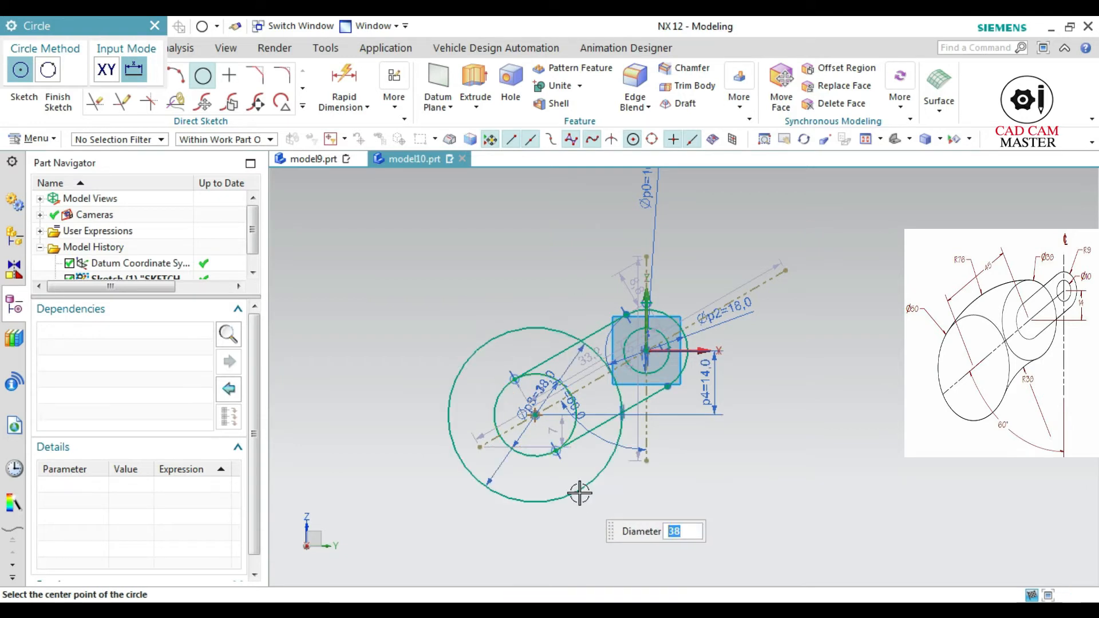
key("Escape")
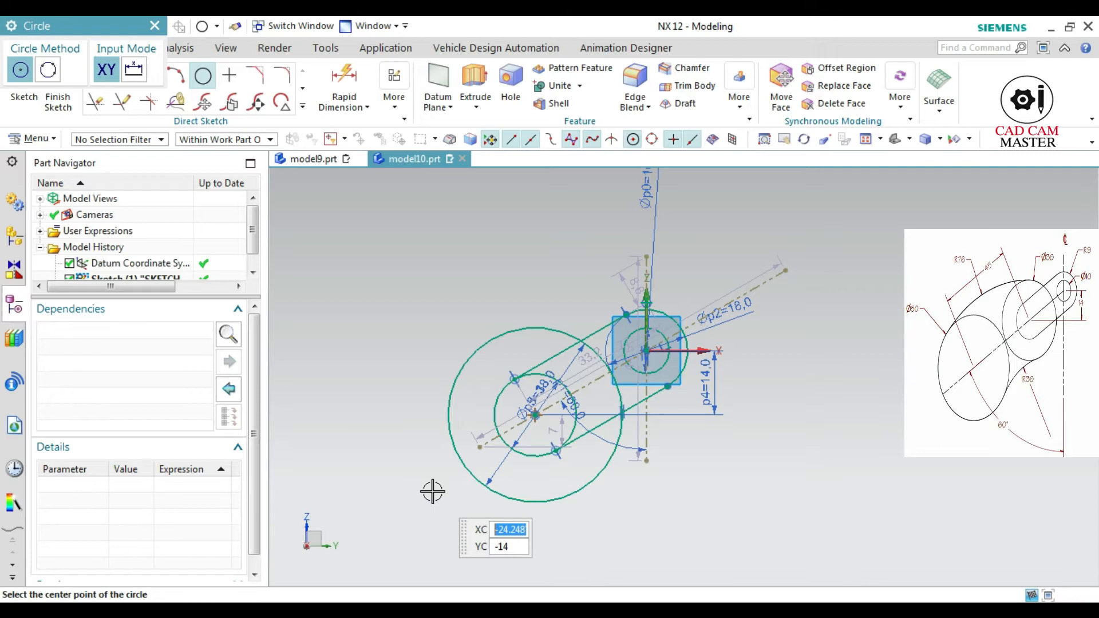
Extend the lower end of the inclined reference line and draw a 50 mm diameter circle centred on the extended part
scroll(446, 482, "down", 3)
scroll(435, 484, "up", 3)
mouse_move(433, 484)
middle_mouse_down("shift")
mouse_move(480, 484)
mouse_move(581, 434)
middle_mouse_up("shift")
key("Escape")
left_click_drag(635, 401, 344, 547)
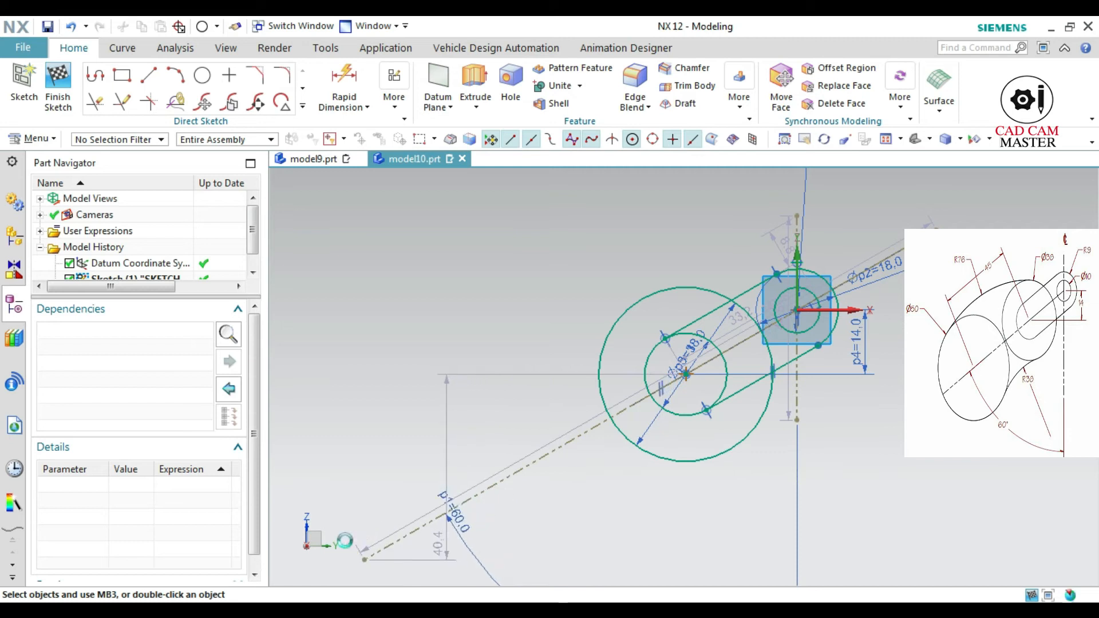
left_click(203, 77)
left_click(507, 478)
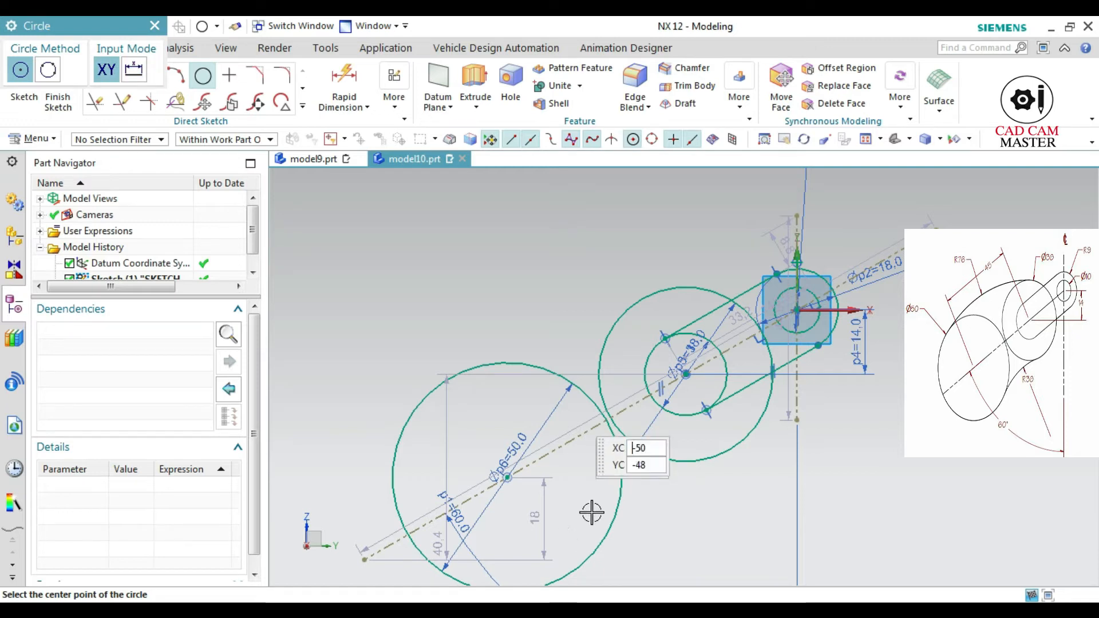
Dimension the aligned distance between the centres of the 38 mm and 50 mm circles as 45 mm
left_click(343, 92)
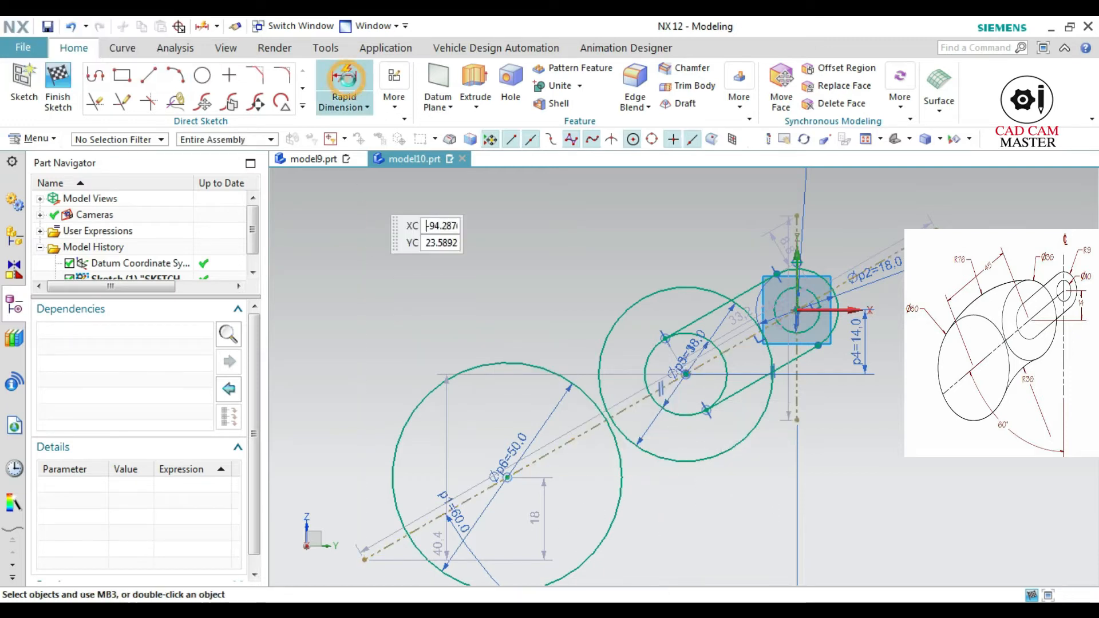
left_click(688, 374)
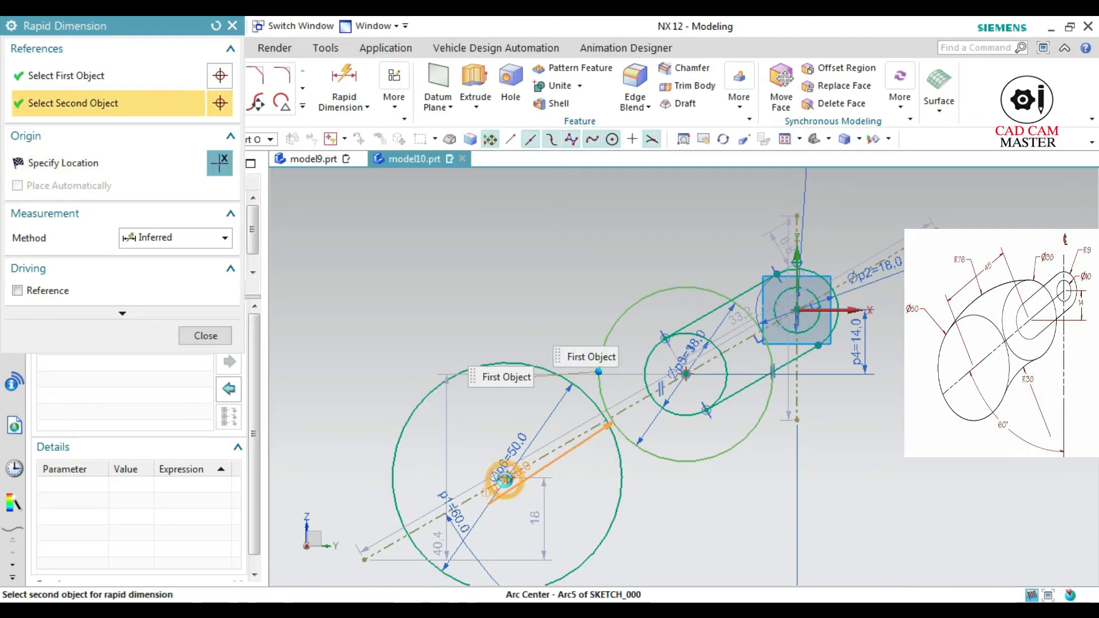
left_click(505, 476)
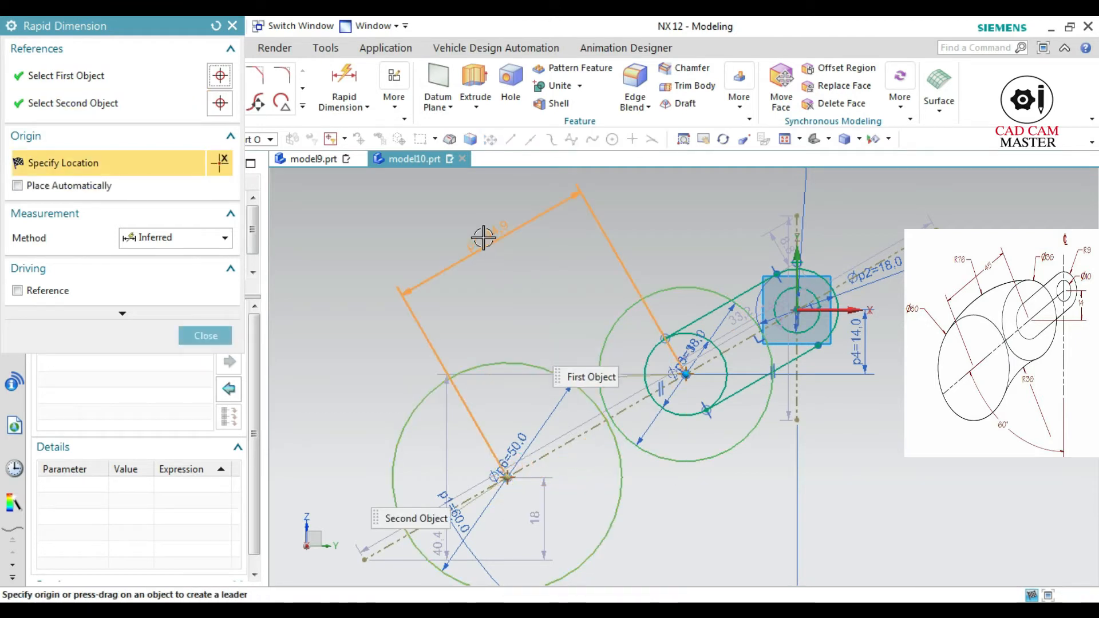
left_click(483, 237)
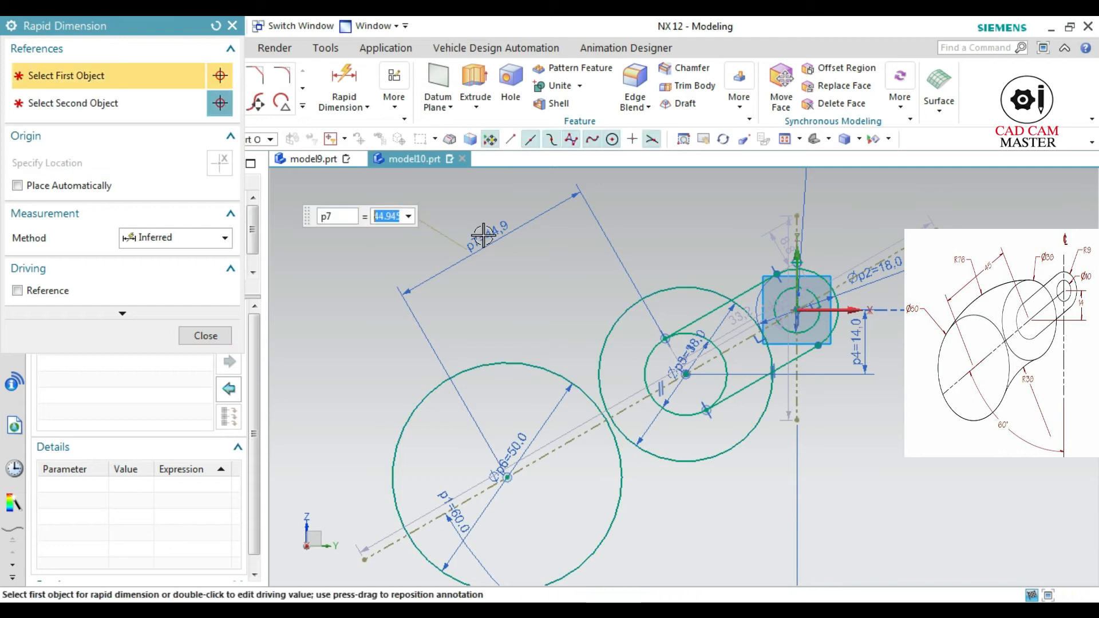
type("45")
key("Return")
left_click(204, 334)
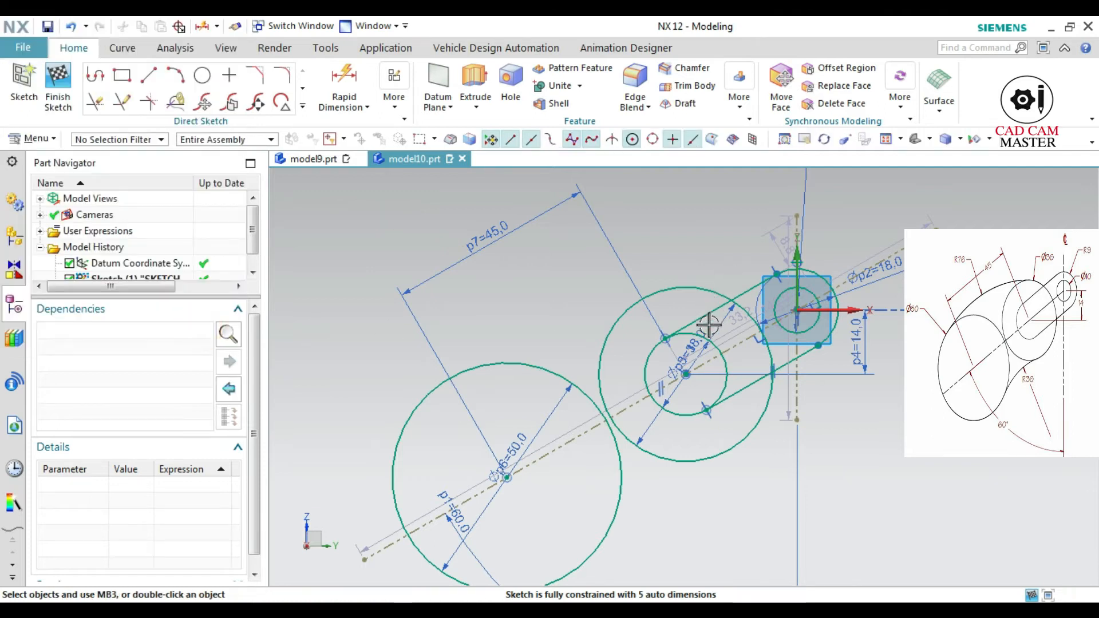
Draw an arc of 76 mm radius by its centre and endpoints above the 38 mm and 50 mm circles
scroll(685, 379, "down", 4)
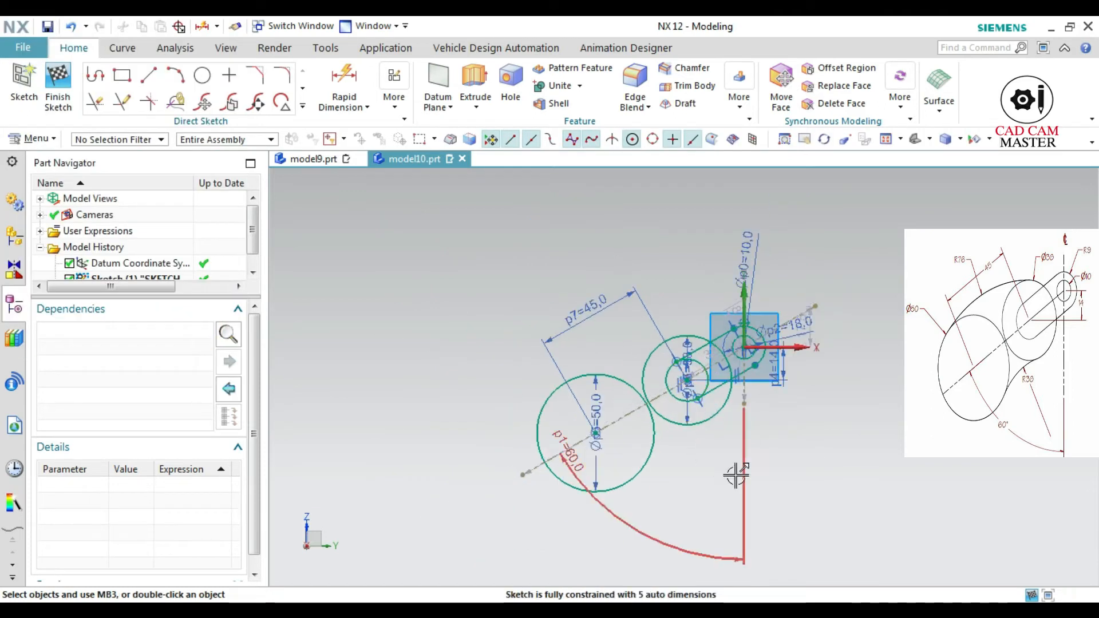
scroll(769, 502, "up", 2)
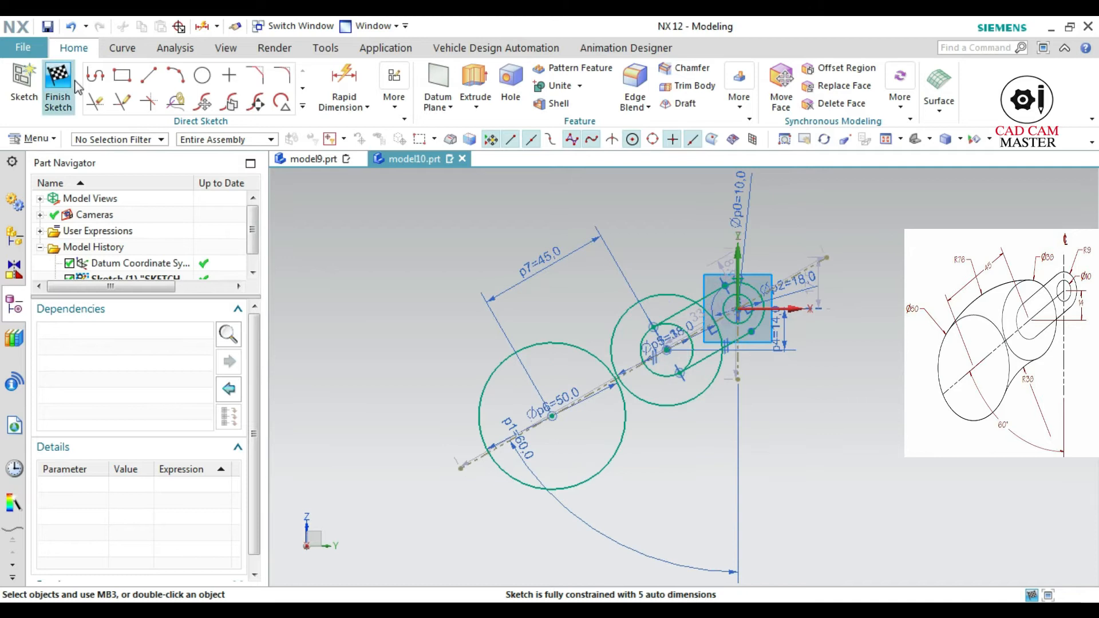
left_click(182, 80)
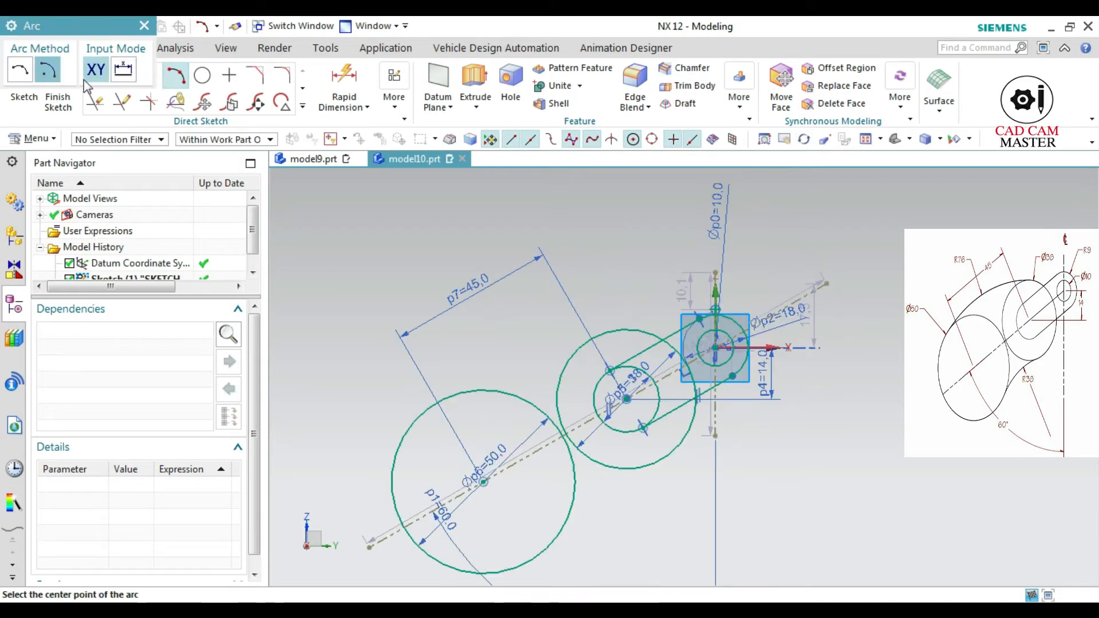
left_click(516, 346)
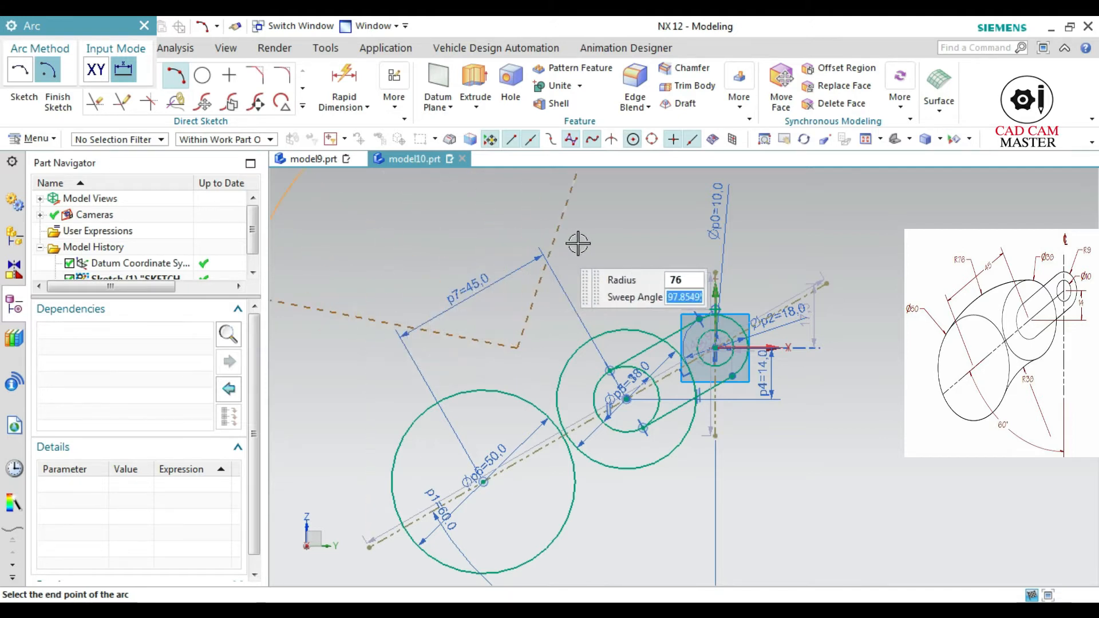
left_click(597, 250)
key("Escape")
scroll(504, 264, "down", 3)
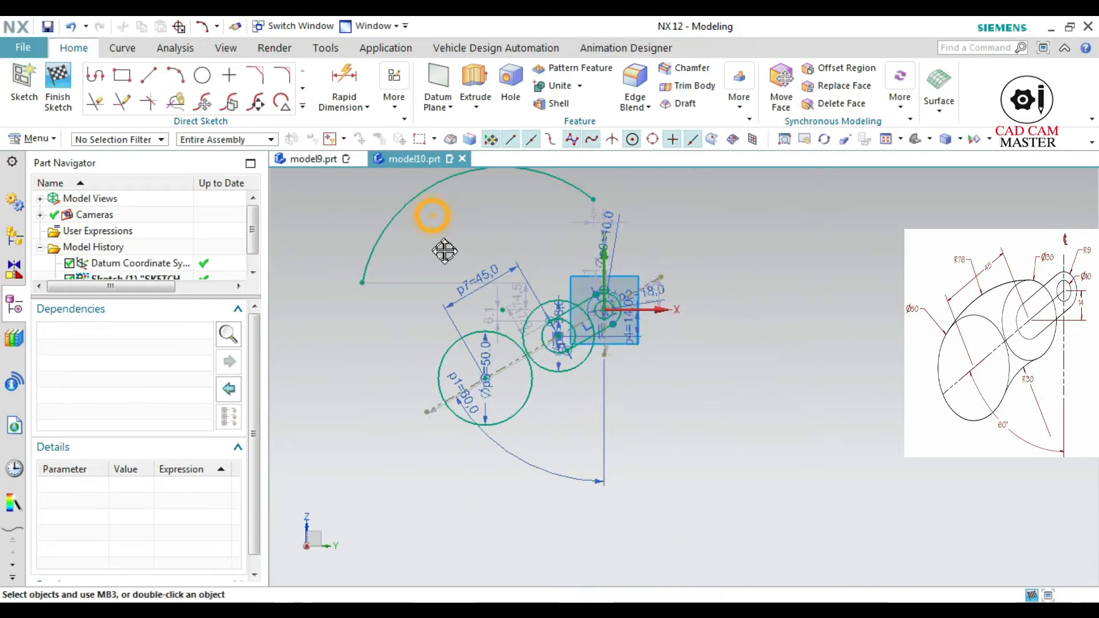
Make the 76 mm radius arc above the circles tangent to both the 50 mm and the 38 mm circle
left_click_drag(436, 230, 468, 314)
scroll(513, 315, "up", 5)
scroll(513, 314, "down", 5)
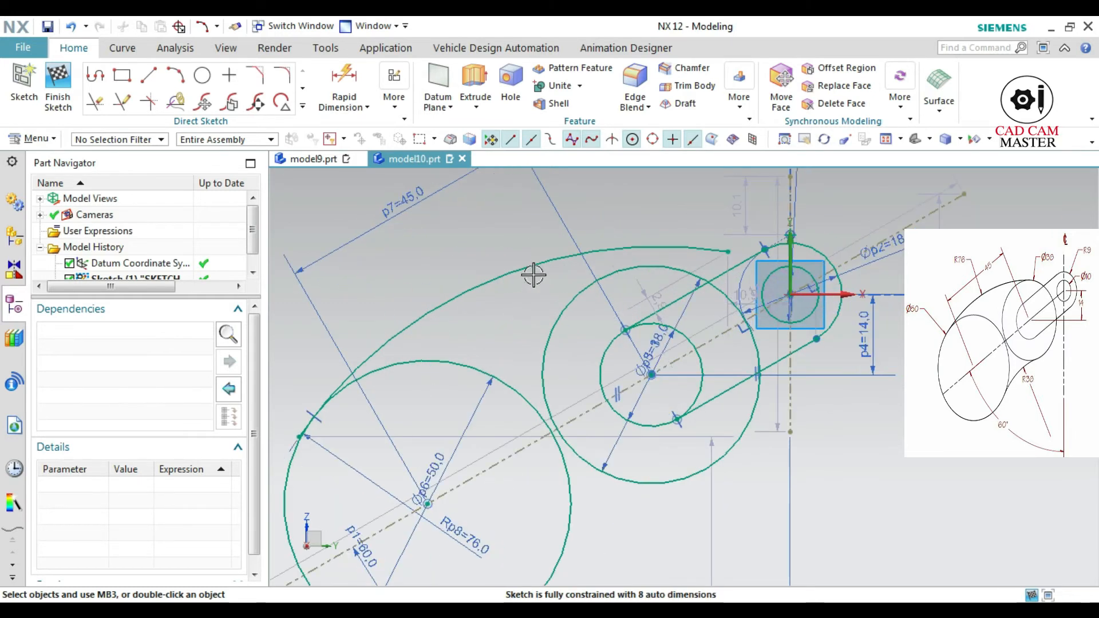
left_click(531, 258)
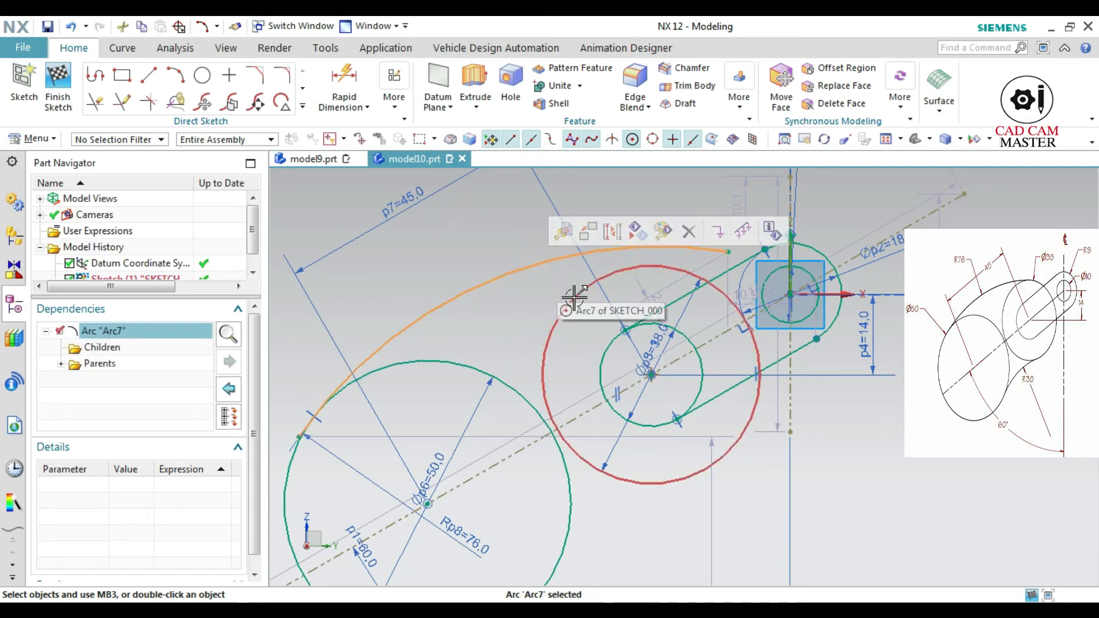
left_click(572, 293)
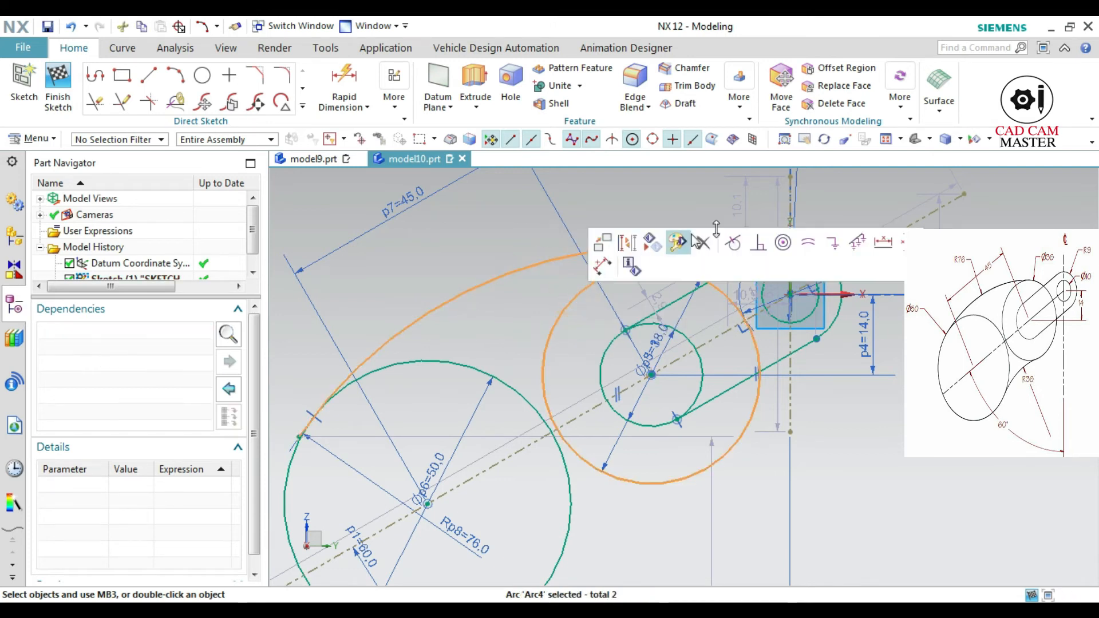
left_click(728, 244)
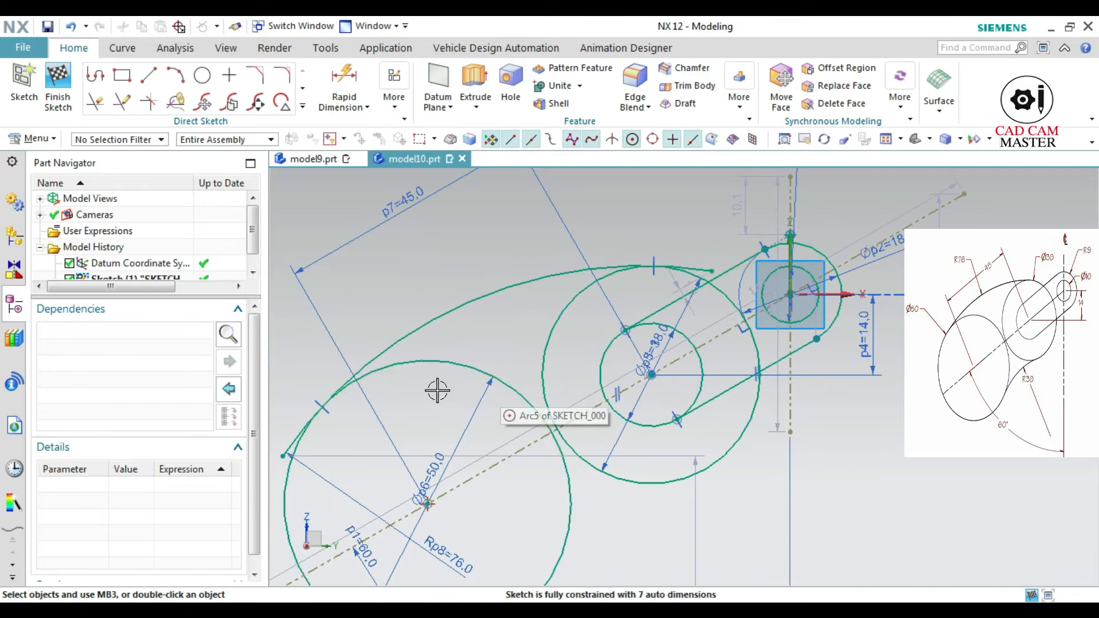
Draw an arc of 38 mm radius with a sweep of about 95 degrees by centre and endpoints below the 38 mm and 50 mm circles
scroll(530, 481, "down", 4)
mouse_move(586, 538)
middle_mouse_down("shift")
mouse_move(559, 372)
mouse_move(493, 361)
middle_mouse_up("shift")
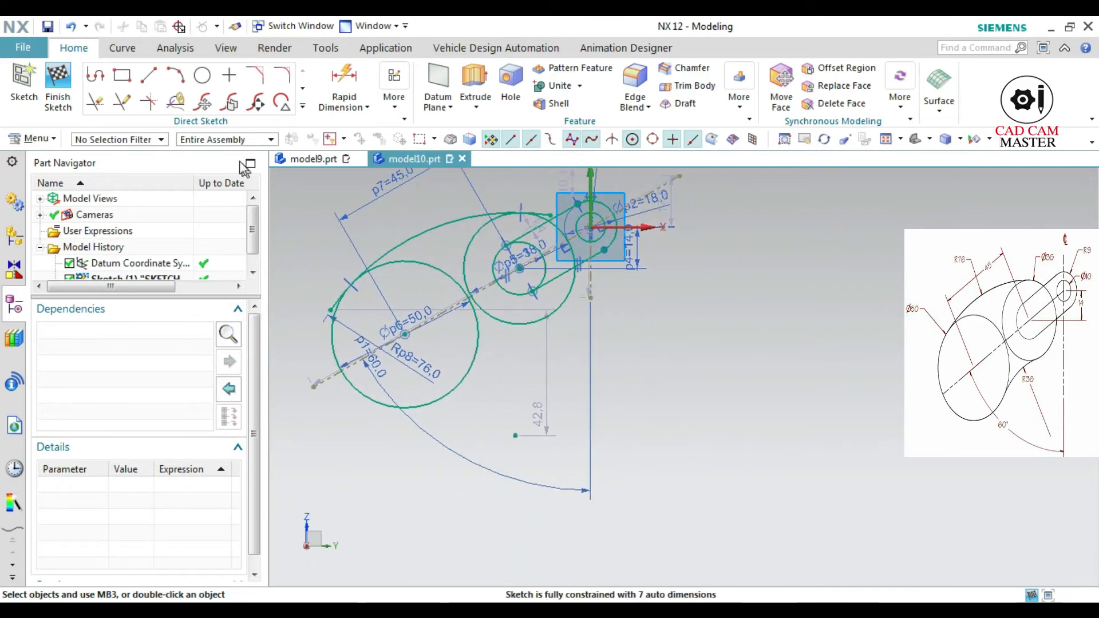
left_click(175, 75)
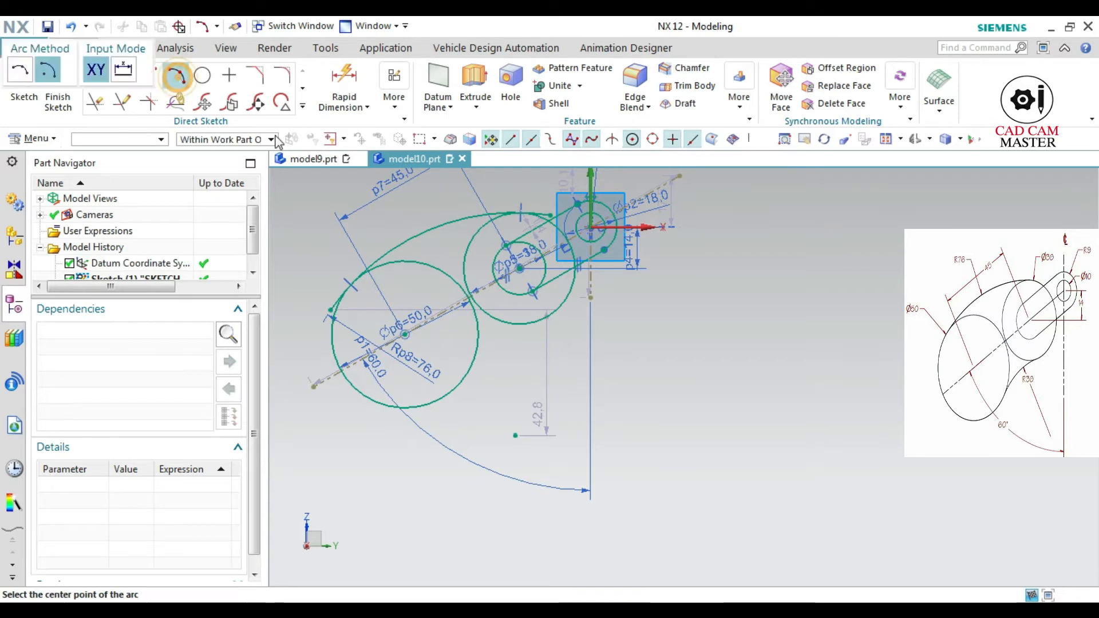
left_click(445, 470)
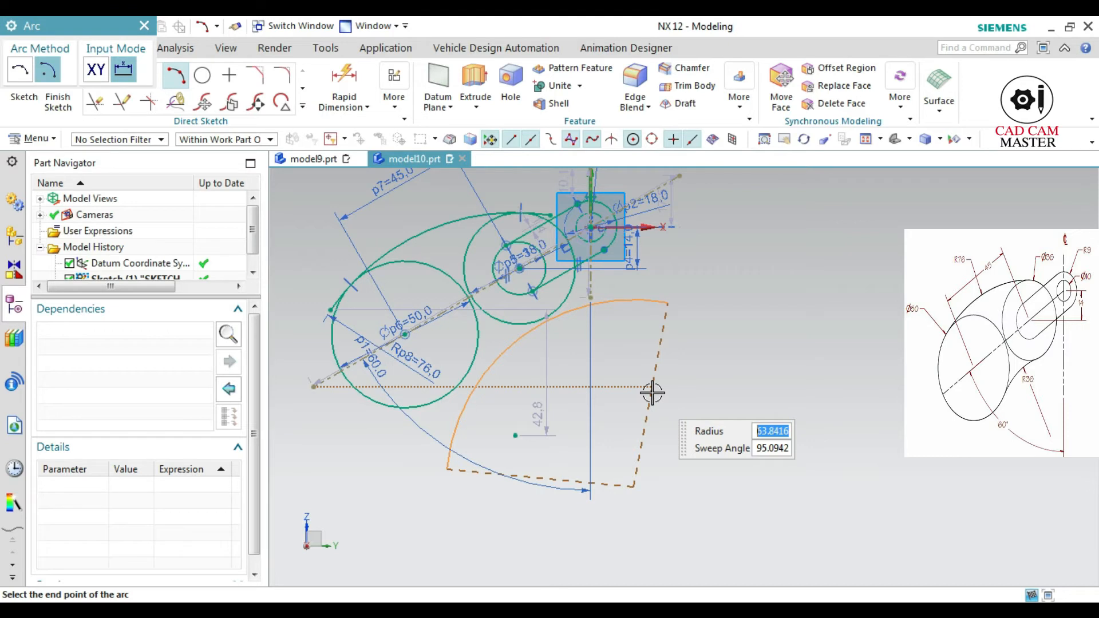
type("38")
key("Tab")
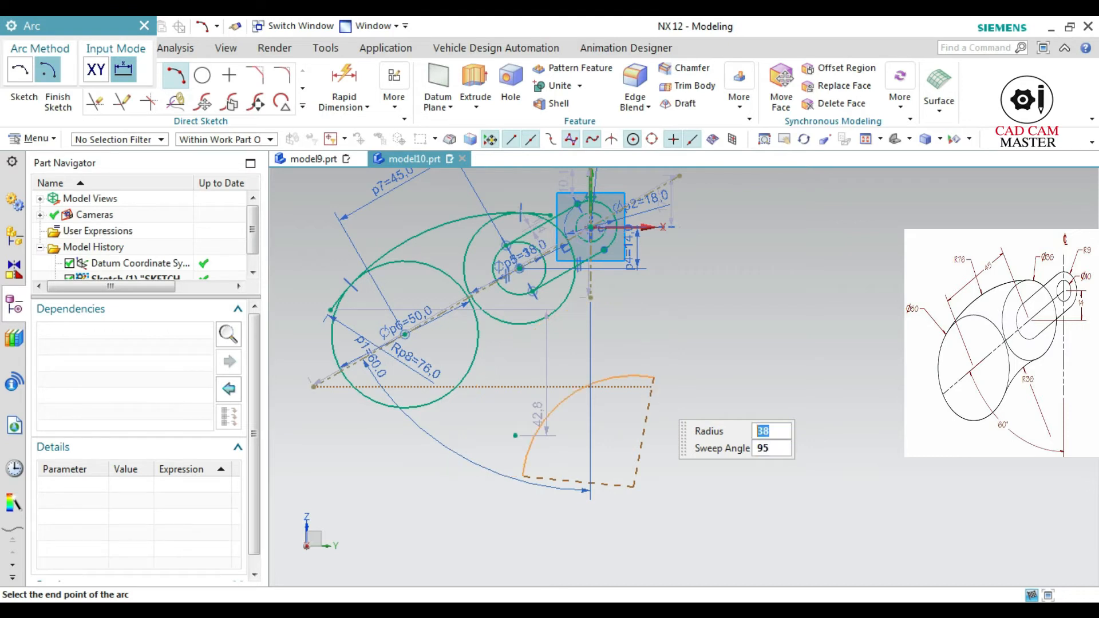
key("Tab")
left_click(652, 390)
scroll(585, 422, "up", 4)
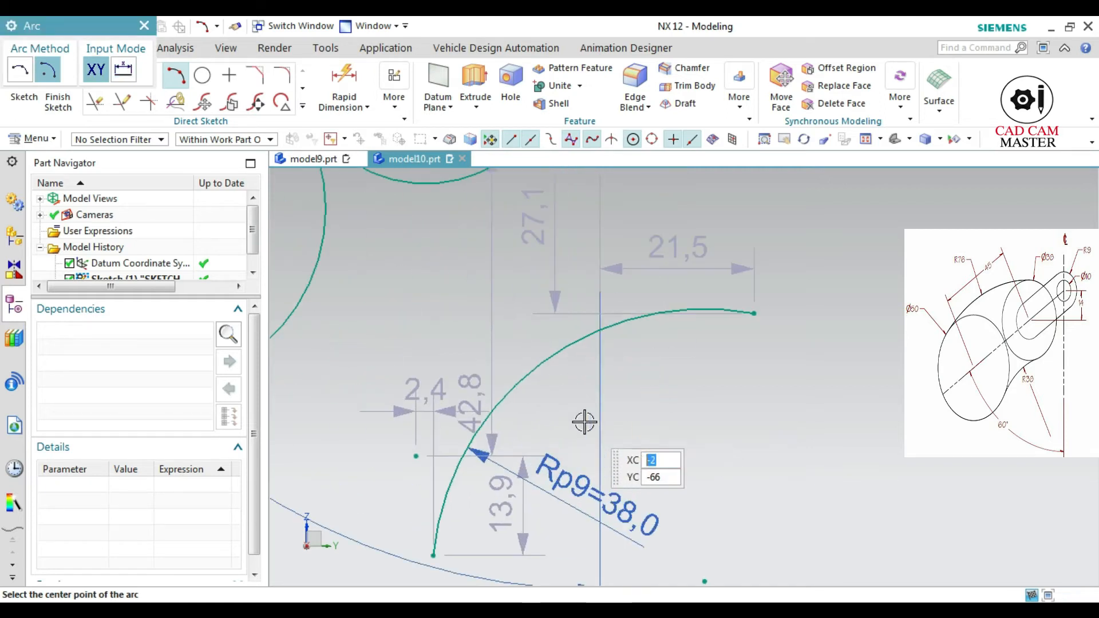
scroll(584, 422, "down", 3)
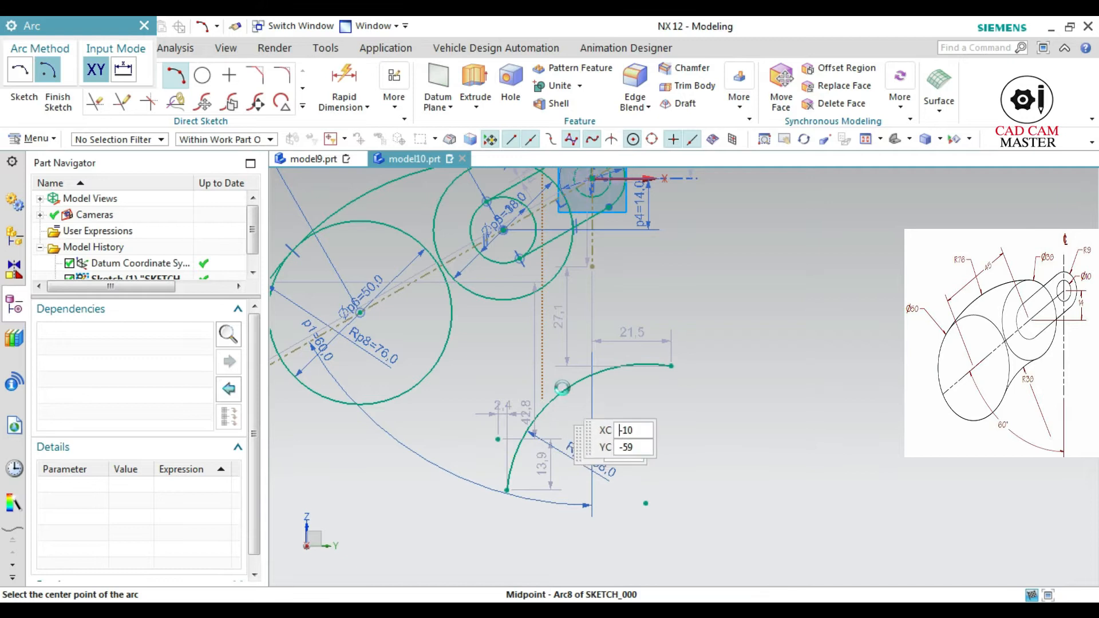
key("Escape")
Make the 38 mm radius arc below the circles tangent to both the 38 mm and the 50 mm diameter circle
left_click(580, 376)
left_click(511, 307)
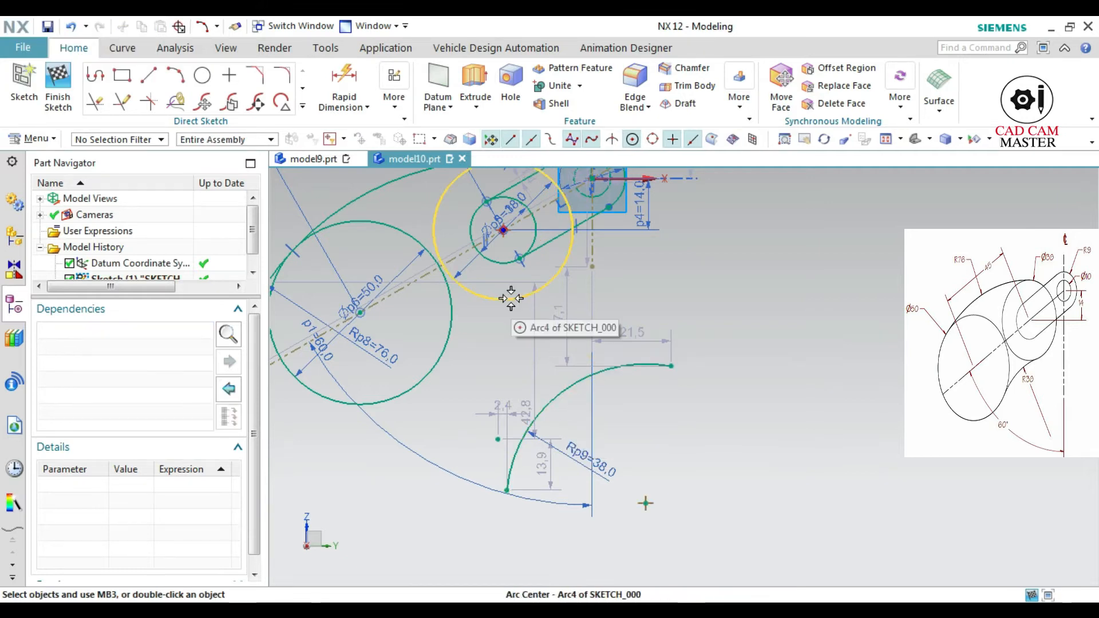
left_click(511, 307)
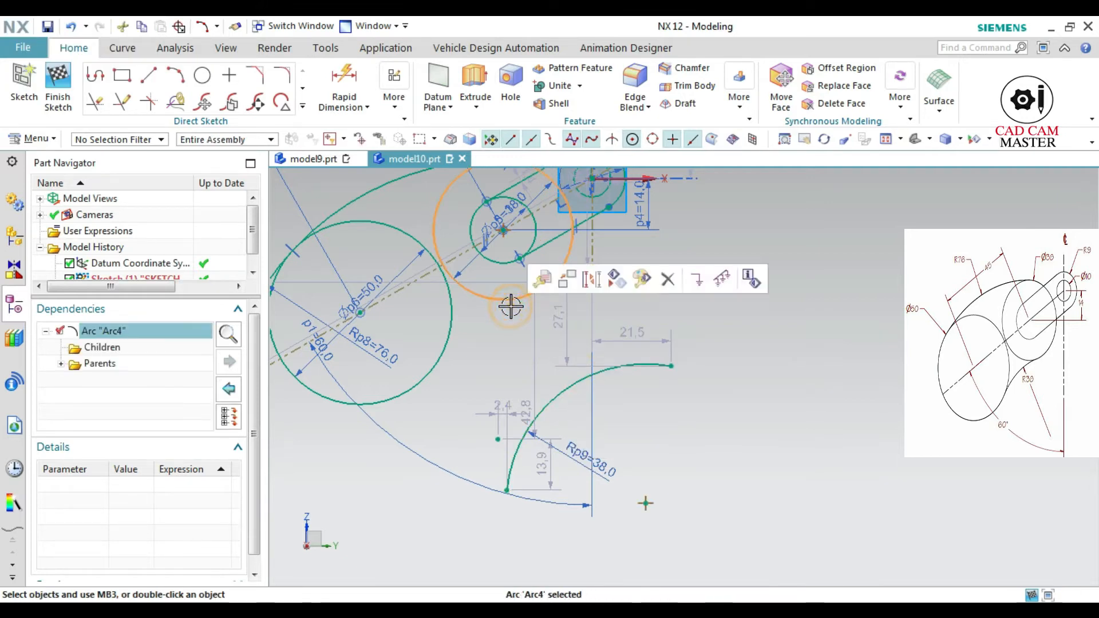
left_click(573, 381)
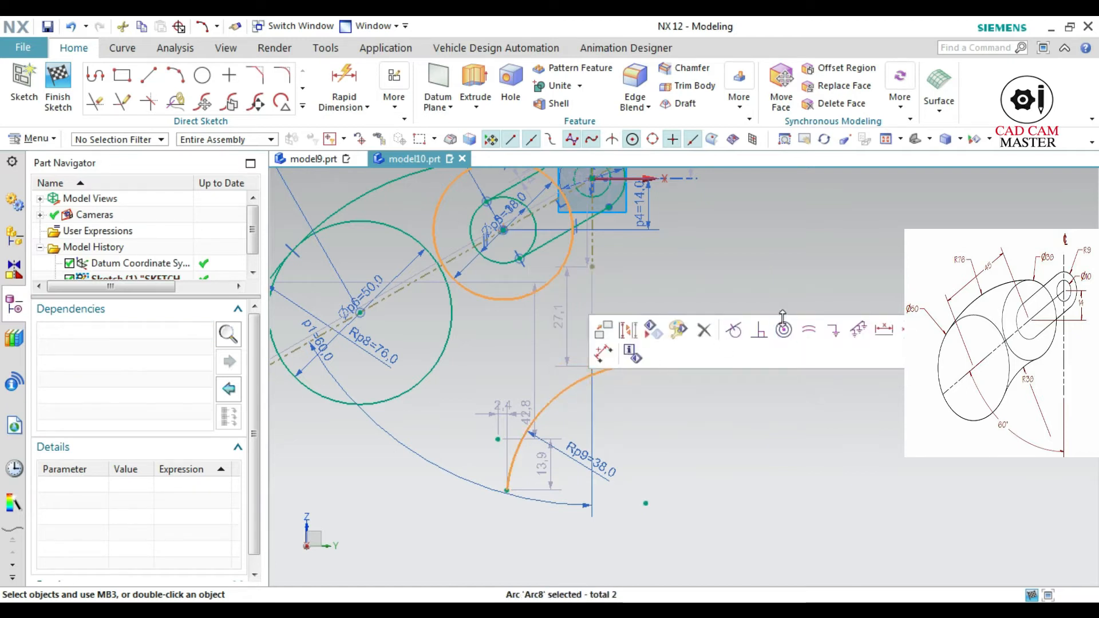
left_click(732, 329)
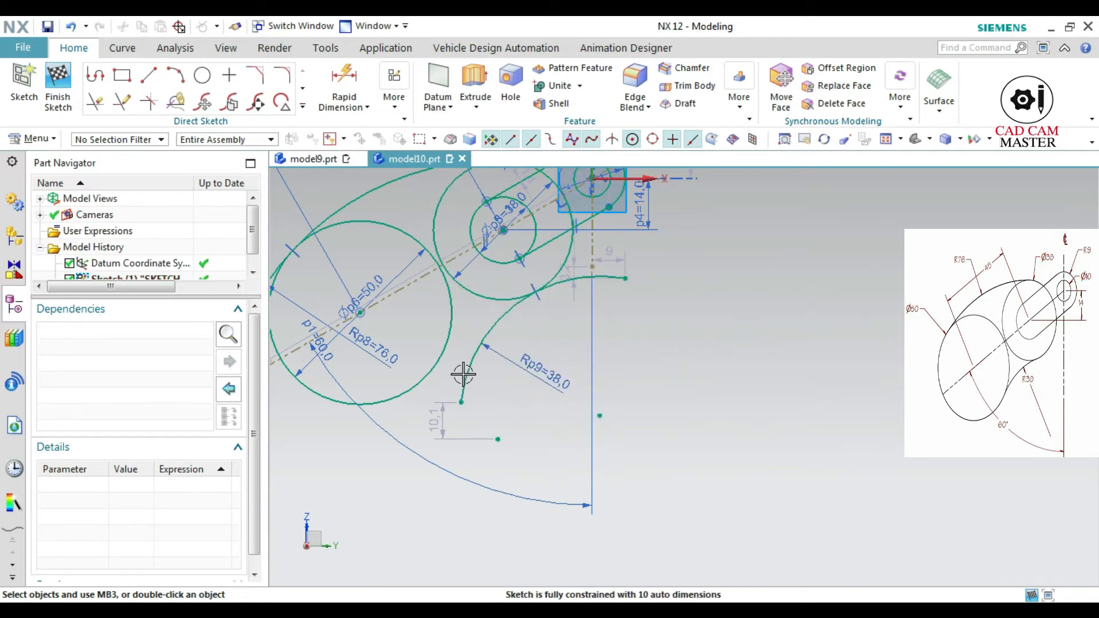
left_click(442, 370)
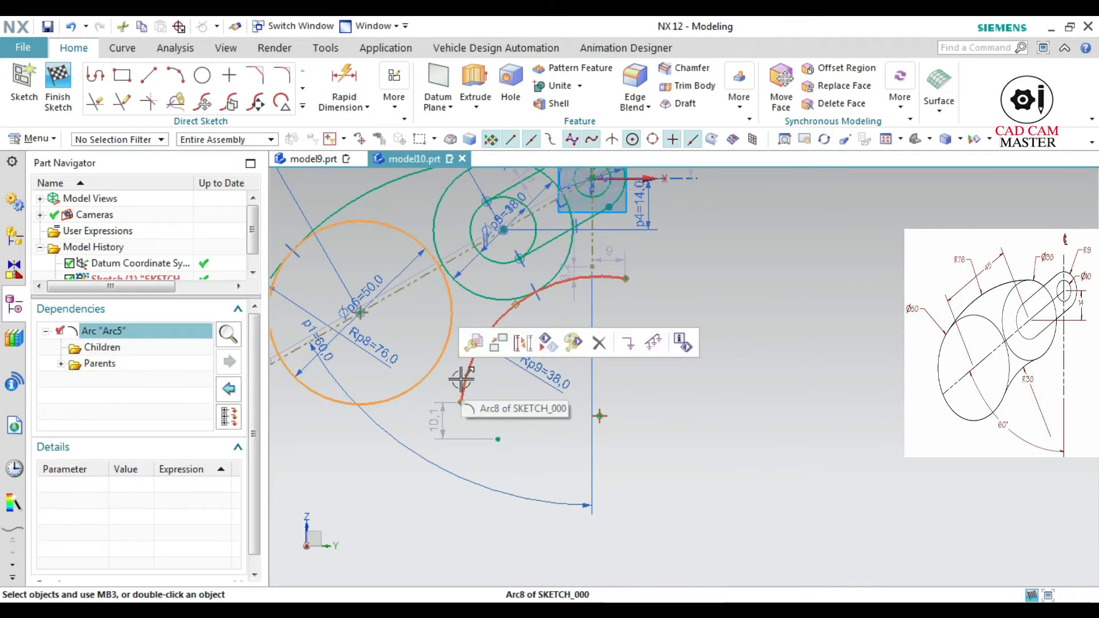
left_click(464, 380)
left_click(623, 329)
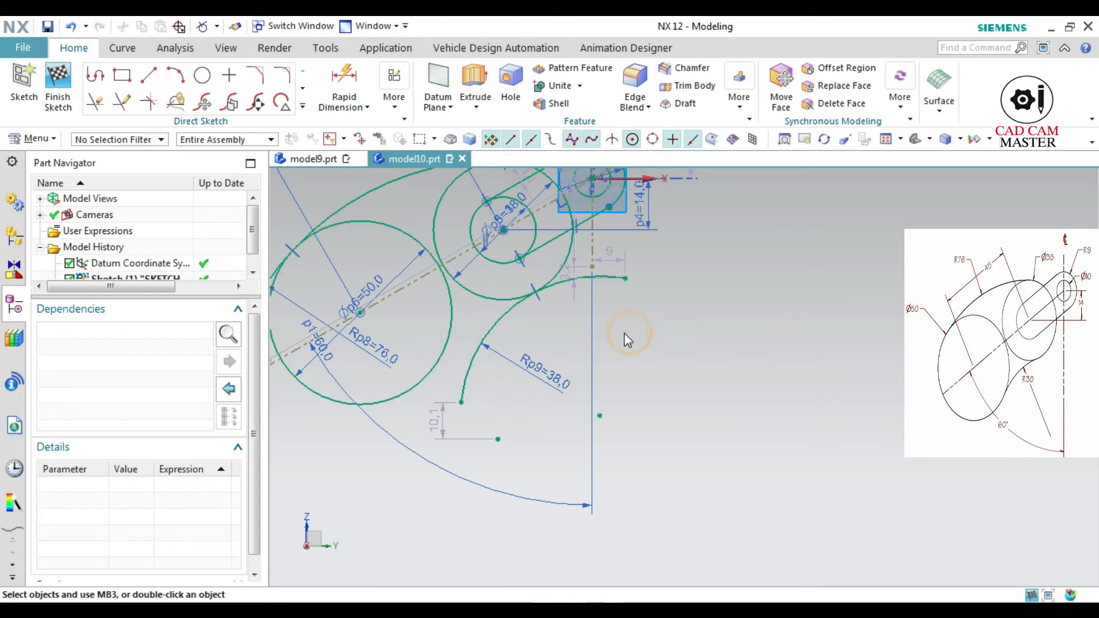
Trim both ends of the 38 mm radius arc that extend past its tangent points with Quick Trim
scroll(376, 338, "down", 2)
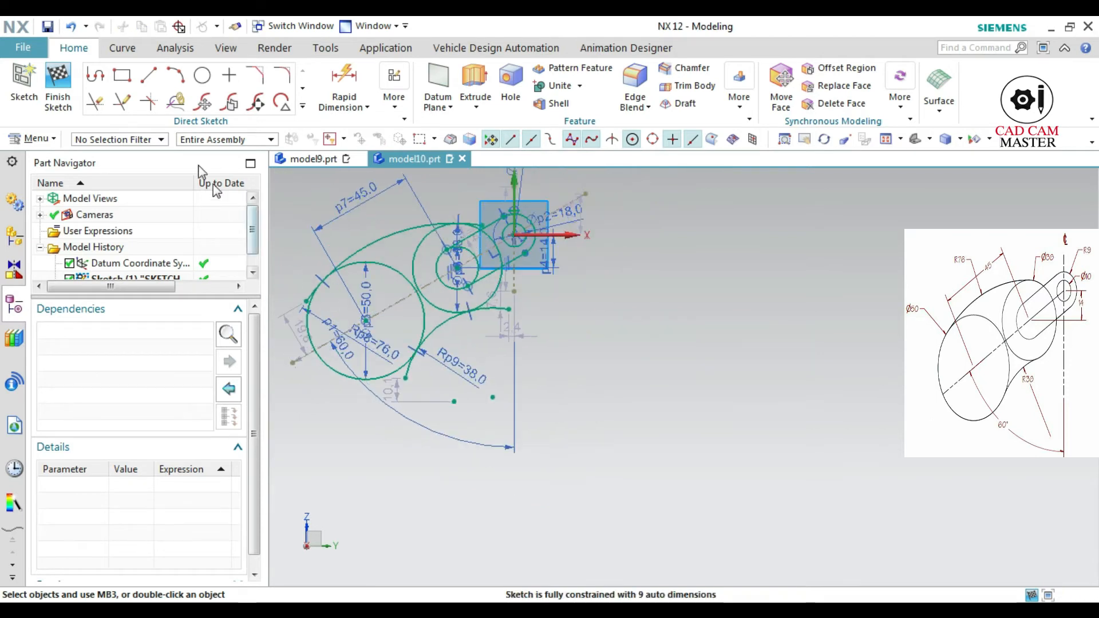
left_click(106, 112)
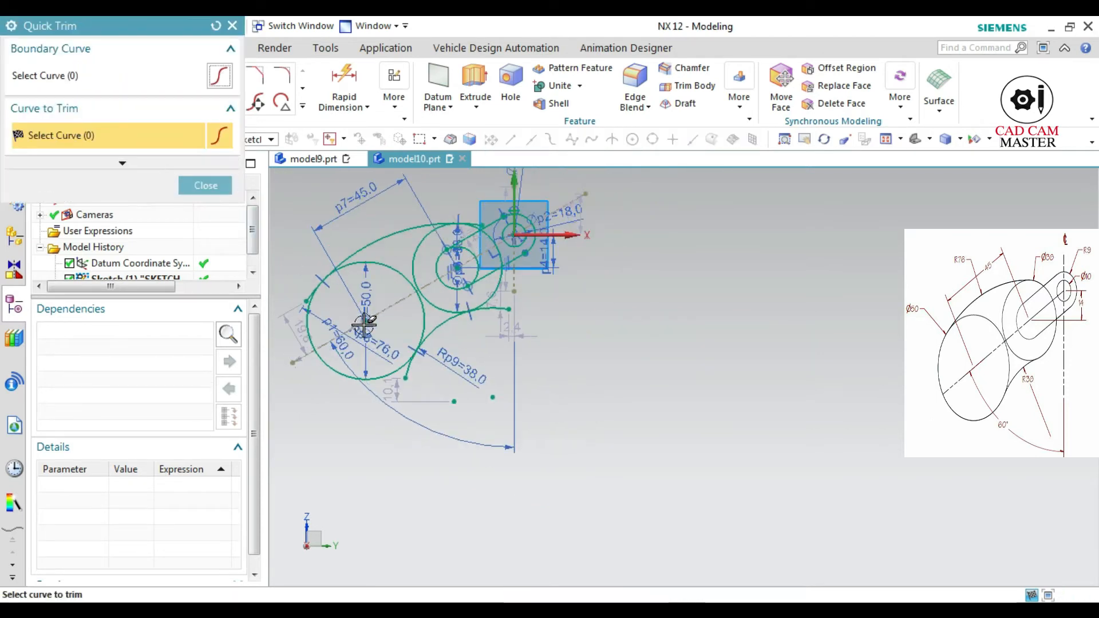
left_click(408, 369)
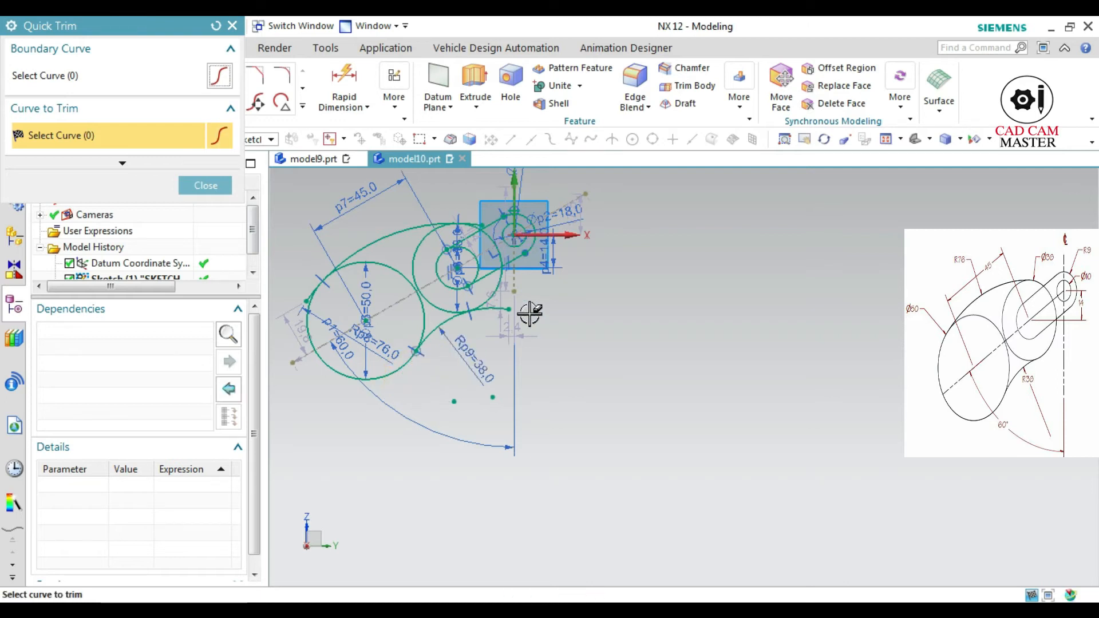
left_click(488, 313)
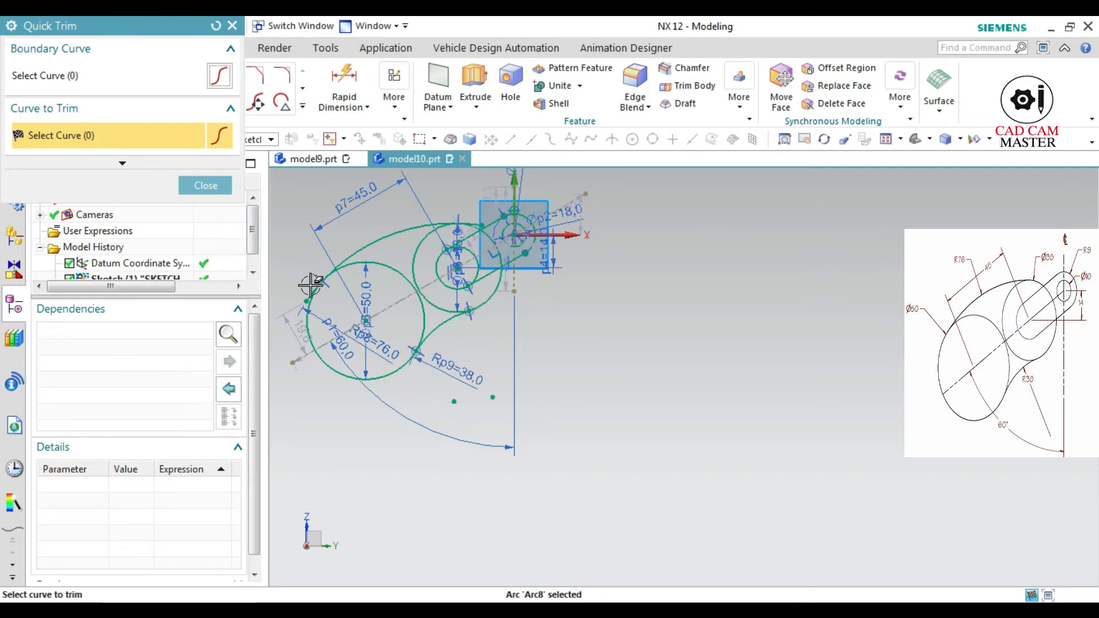
Trim both ends of the 76 mm radius arc beyond its tangent points on the 50 mm and 38 mm circles
scroll(309, 284, "up", 5)
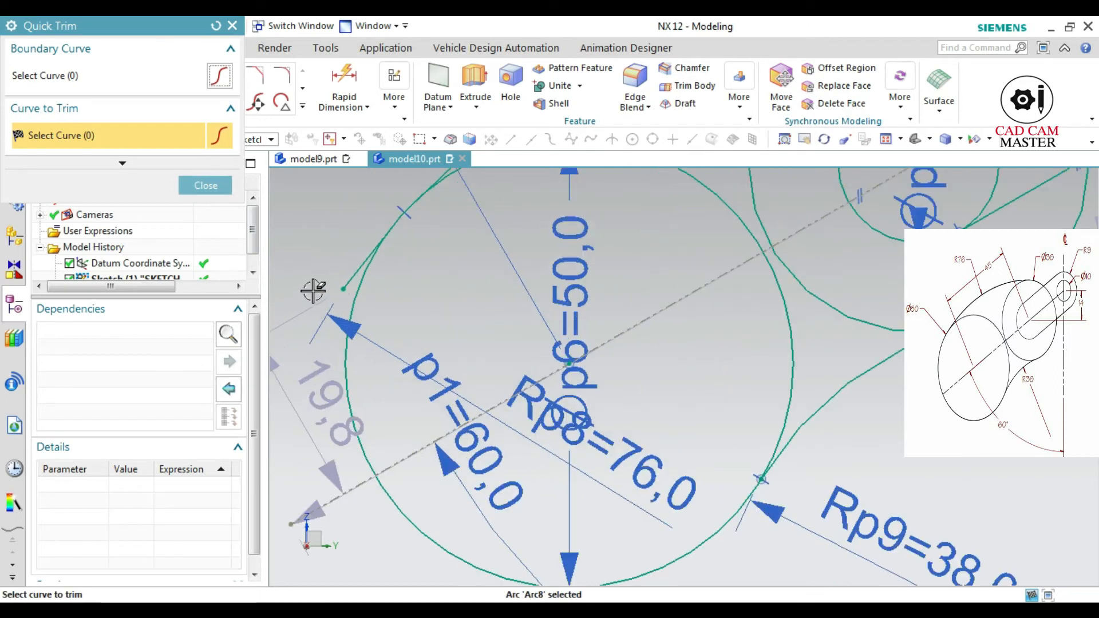
left_click(350, 277)
scroll(816, 238, "down", 5)
middle_click_drag(836, 287, 578, 416, "shift")
left_click(632, 264)
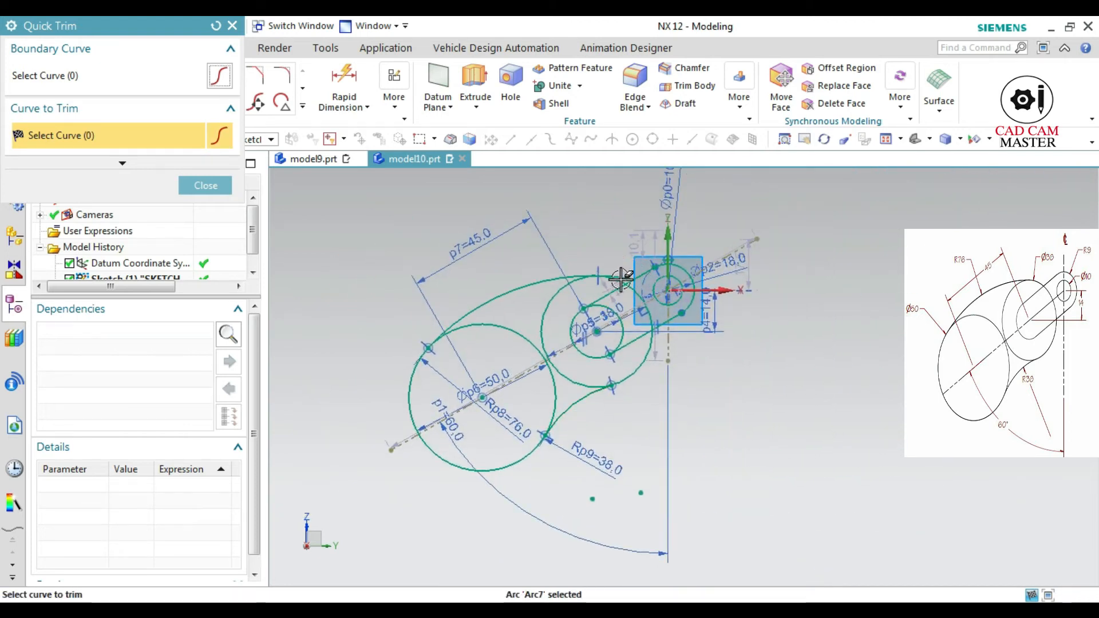
Trim the part of the lower 18 mm circle that lies inside the small arm between its two tangent lines
scroll(615, 272, "up", 6)
scroll(613, 277, "down", 2)
scroll(673, 338, "down", 3)
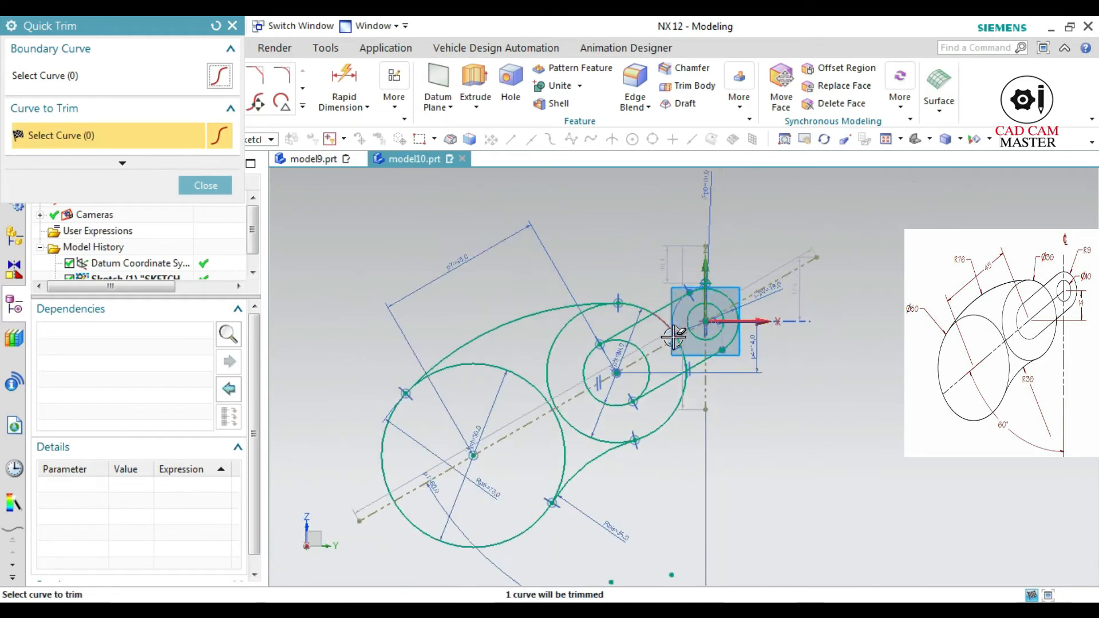
scroll(727, 362, "up", 2)
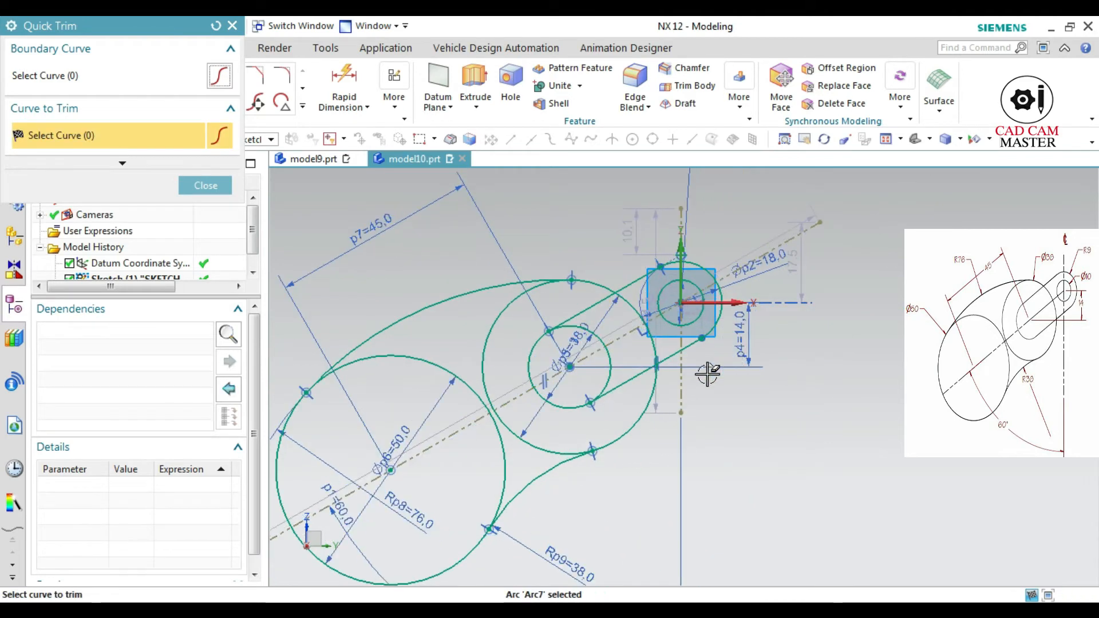
left_click(612, 363)
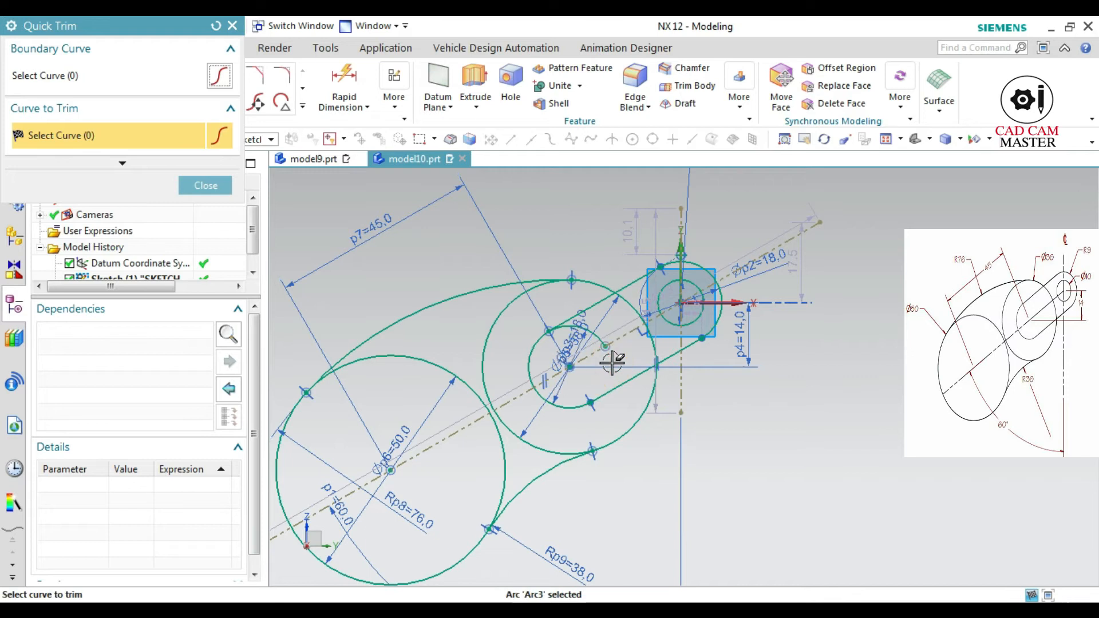
left_click(601, 342)
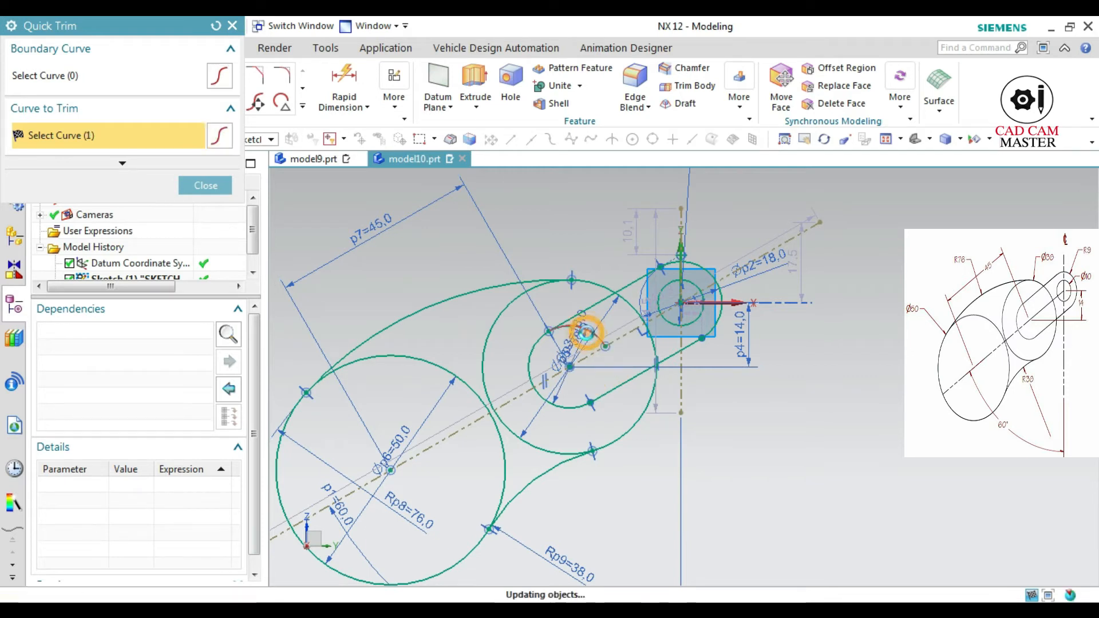
scroll(724, 334, "up", 5)
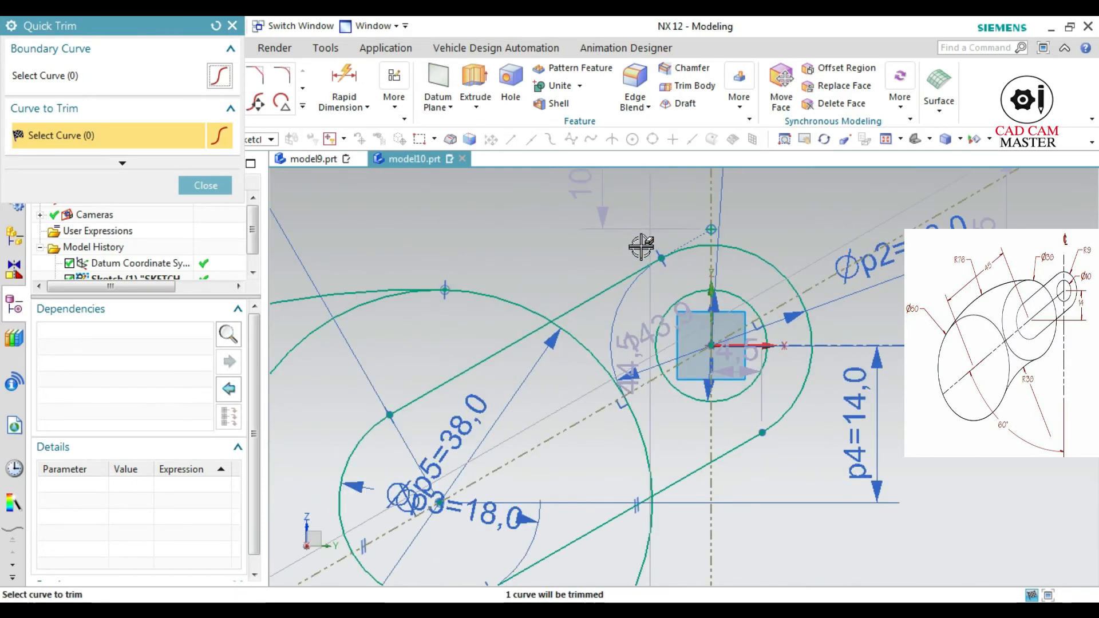
scroll(746, 461, "down", 3)
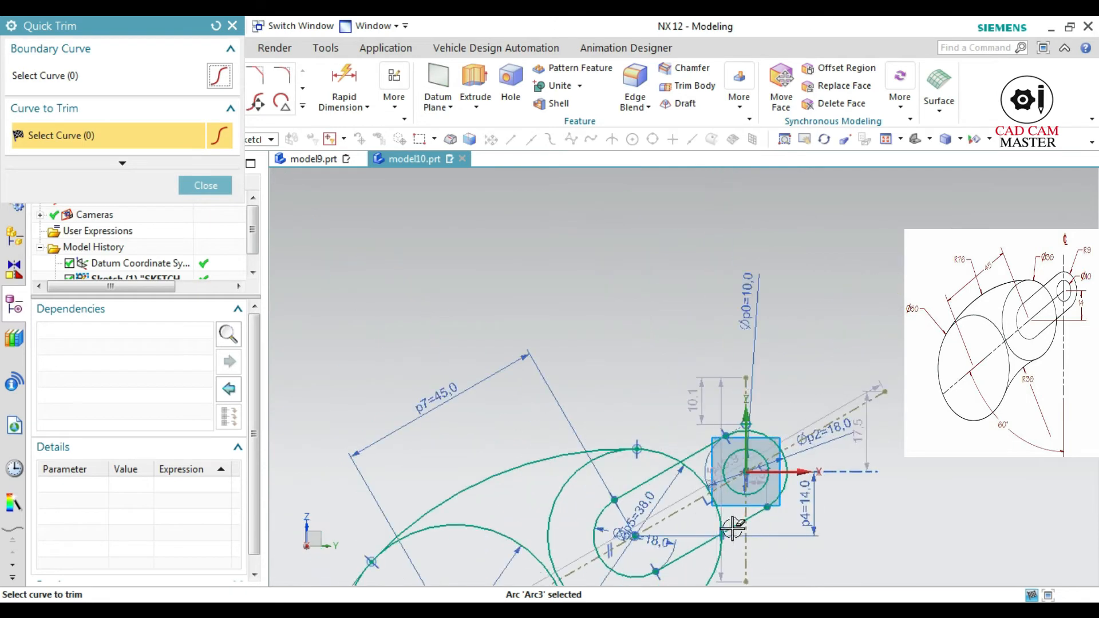
middle_click_drag(720, 492, 726, 289, "shift")
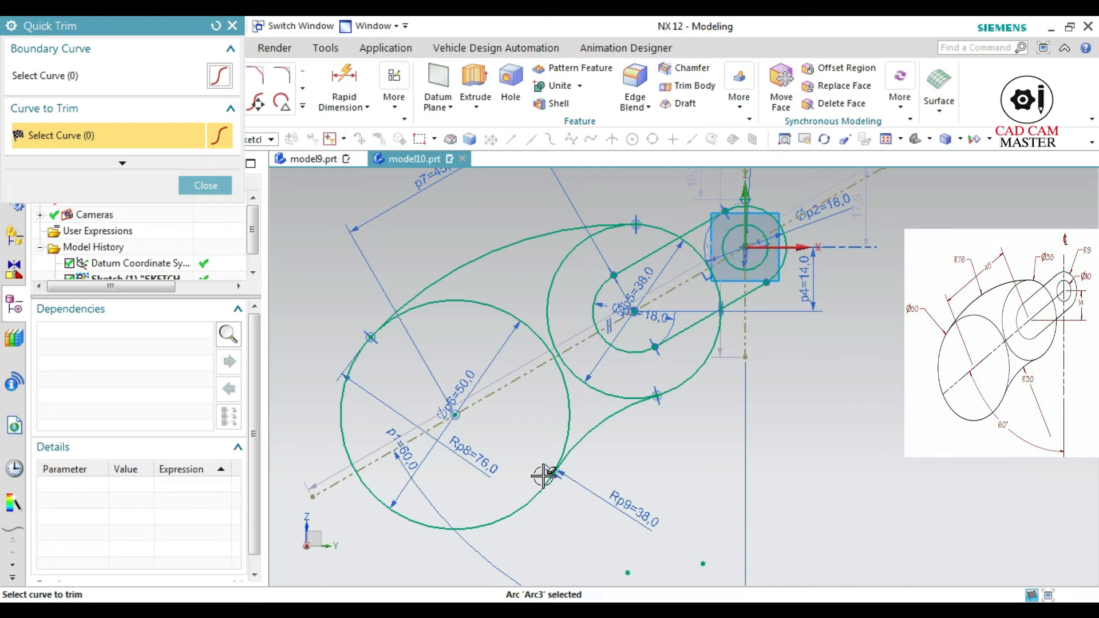
scroll(545, 490, "up", 2)
scroll(541, 491, "down", 3)
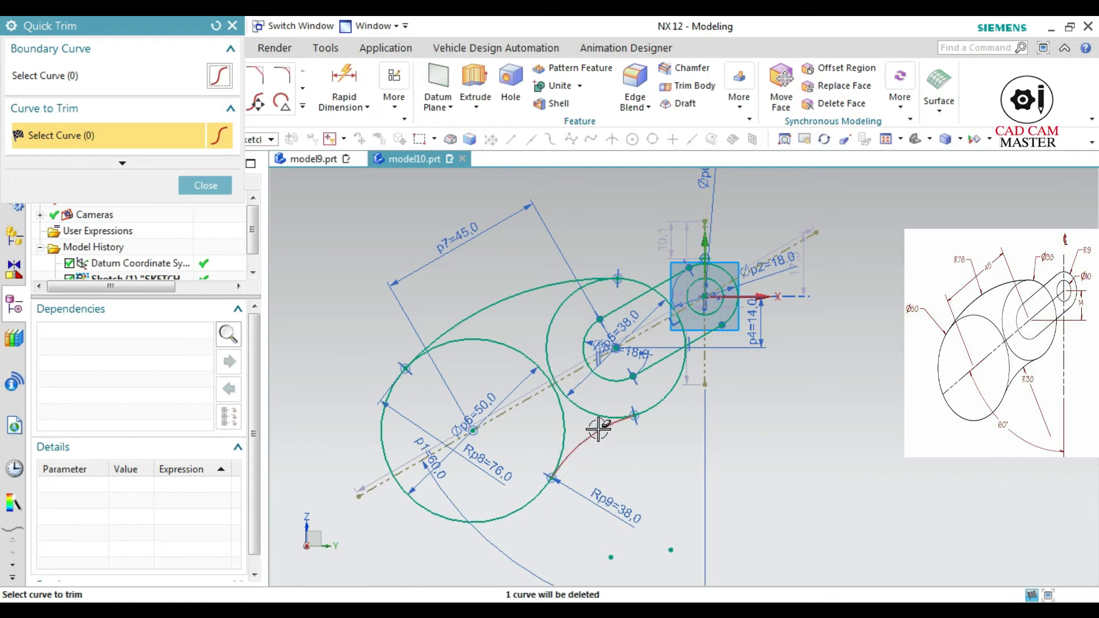
scroll(598, 429, "up", 1)
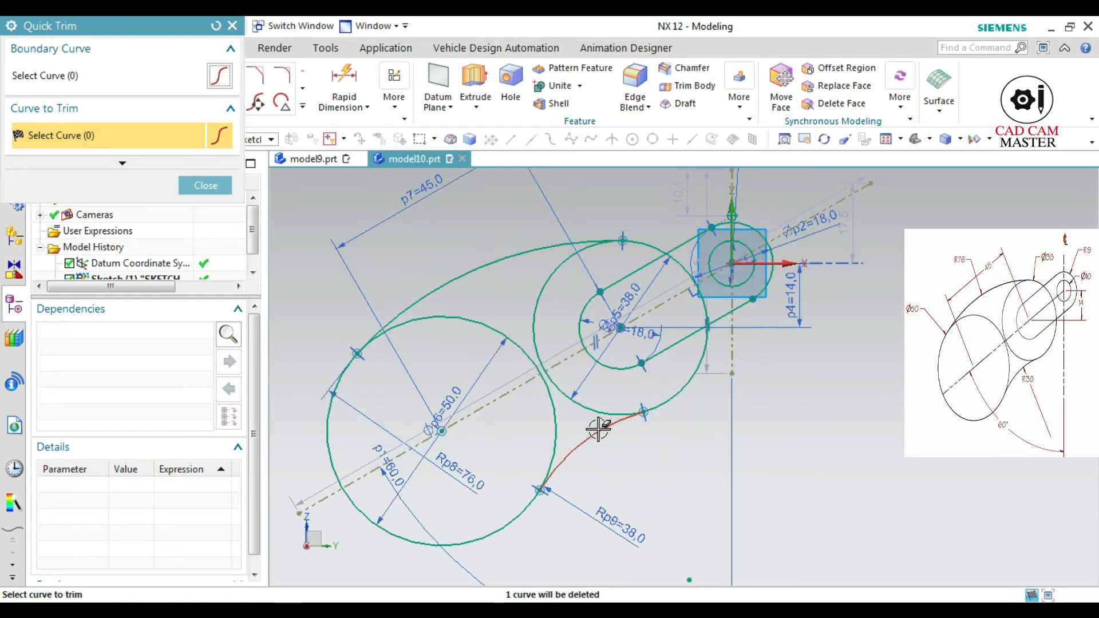
left_click(598, 429)
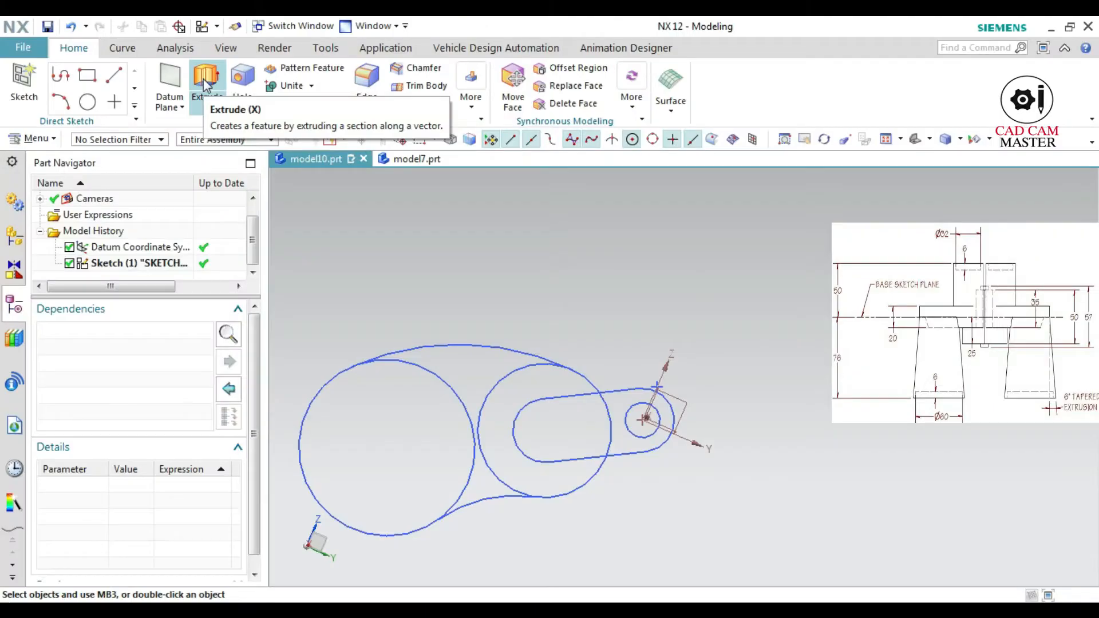
Extrude the 10 mm circle region of the sketch symmetrically by 57/2 mm on each side
left_click(205, 80)
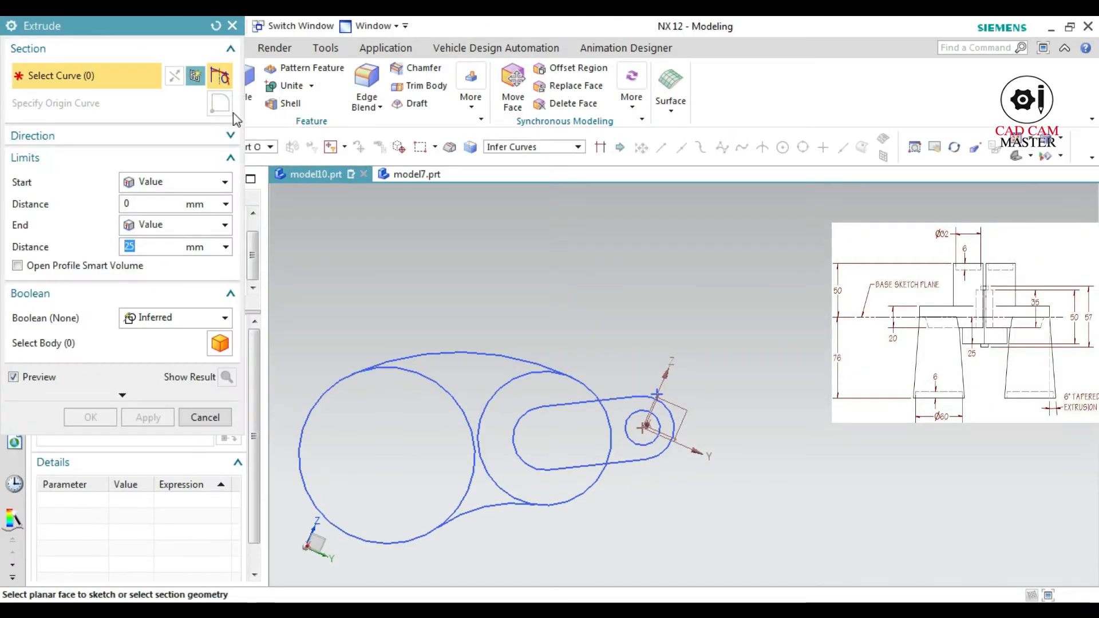
left_click(515, 147)
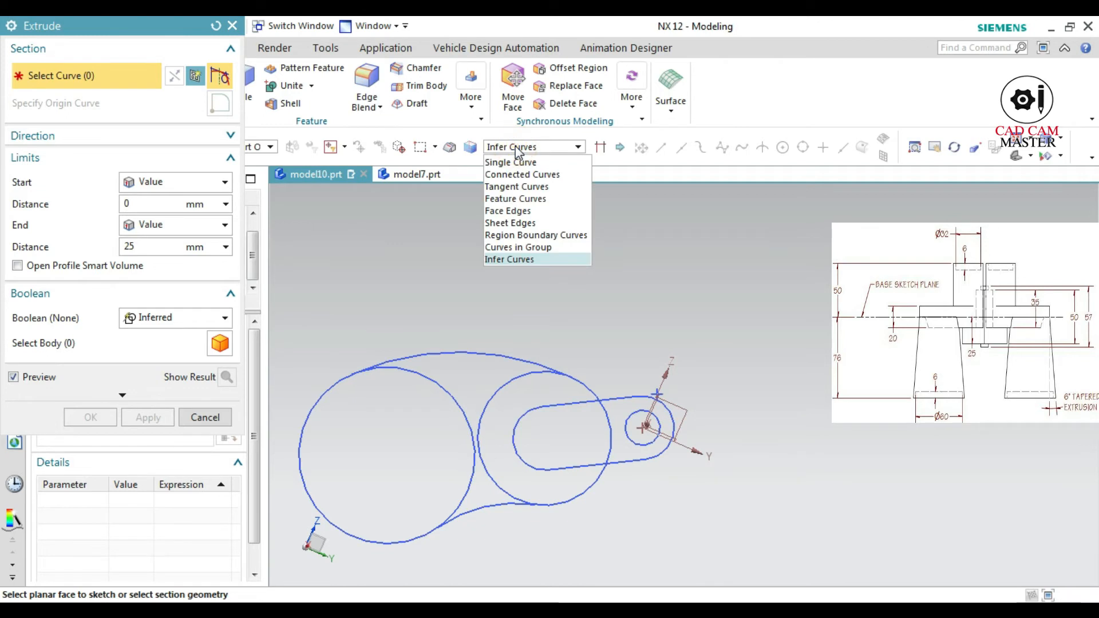
left_click(521, 236)
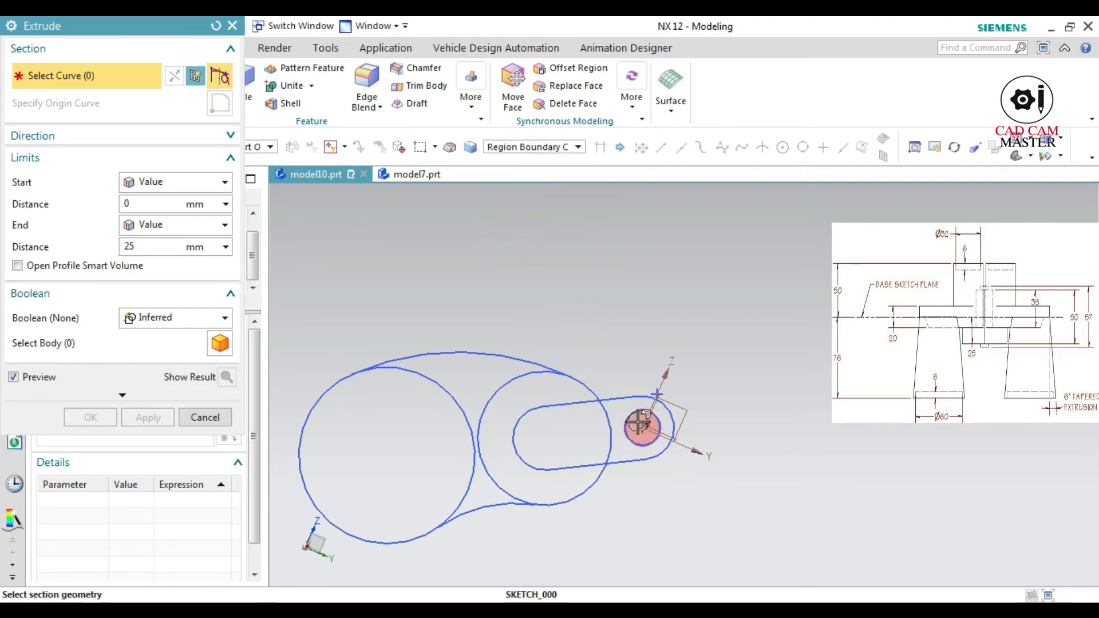
left_click(635, 427)
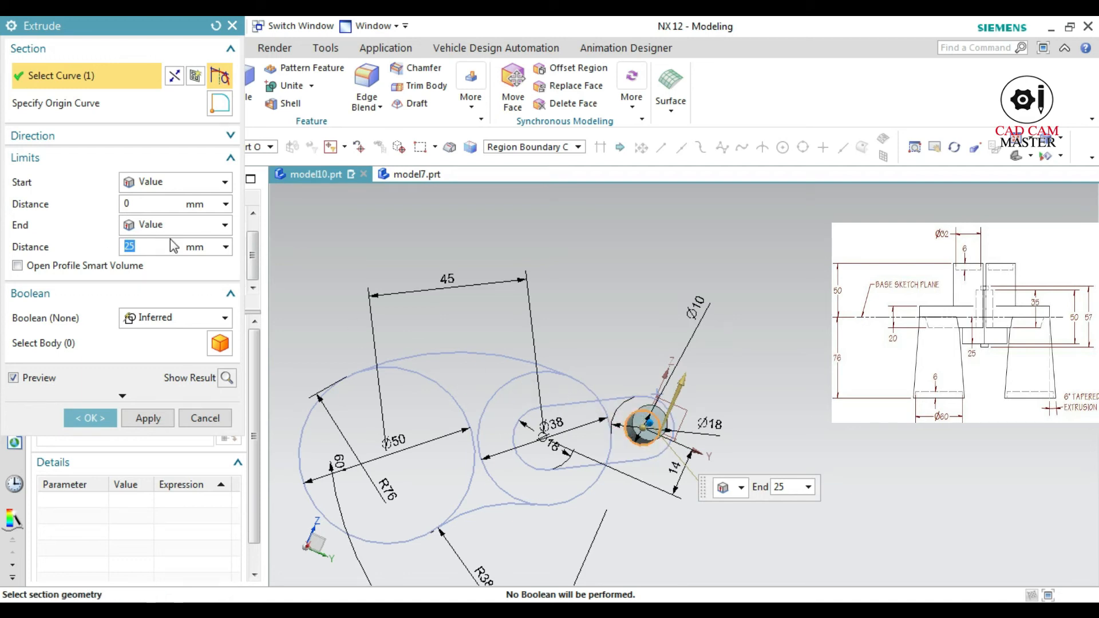
left_click(160, 184)
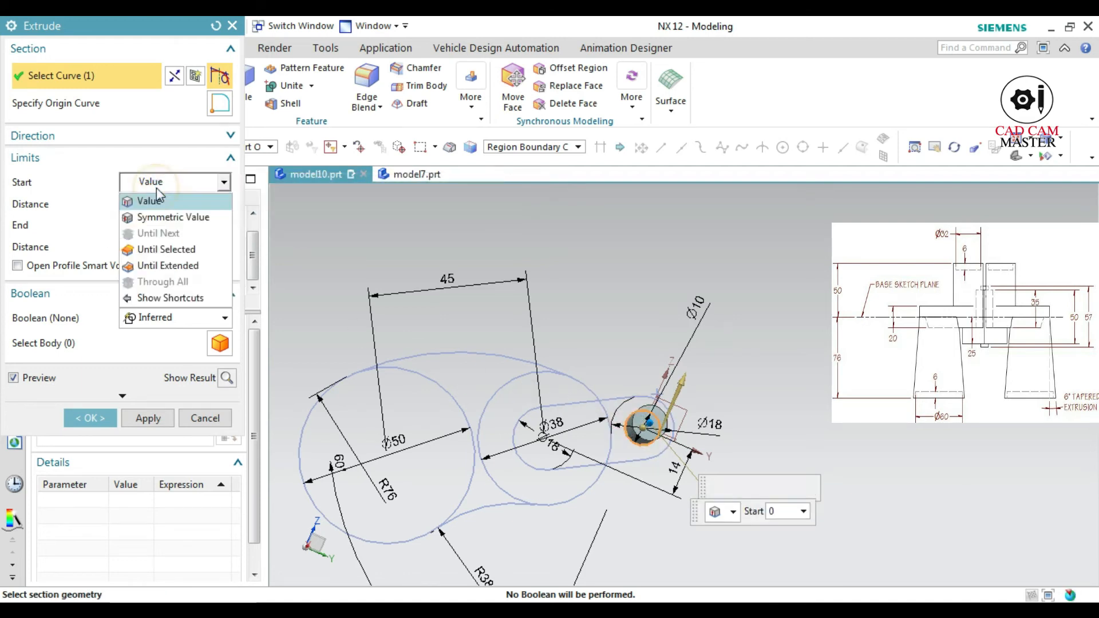
left_click(149, 216)
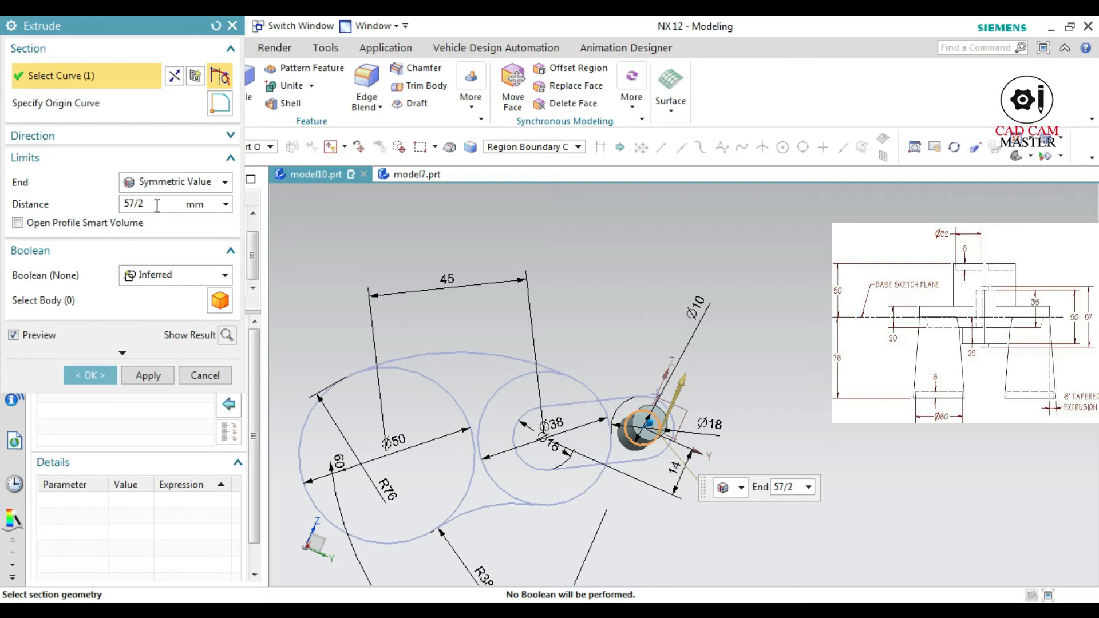
left_click(227, 334)
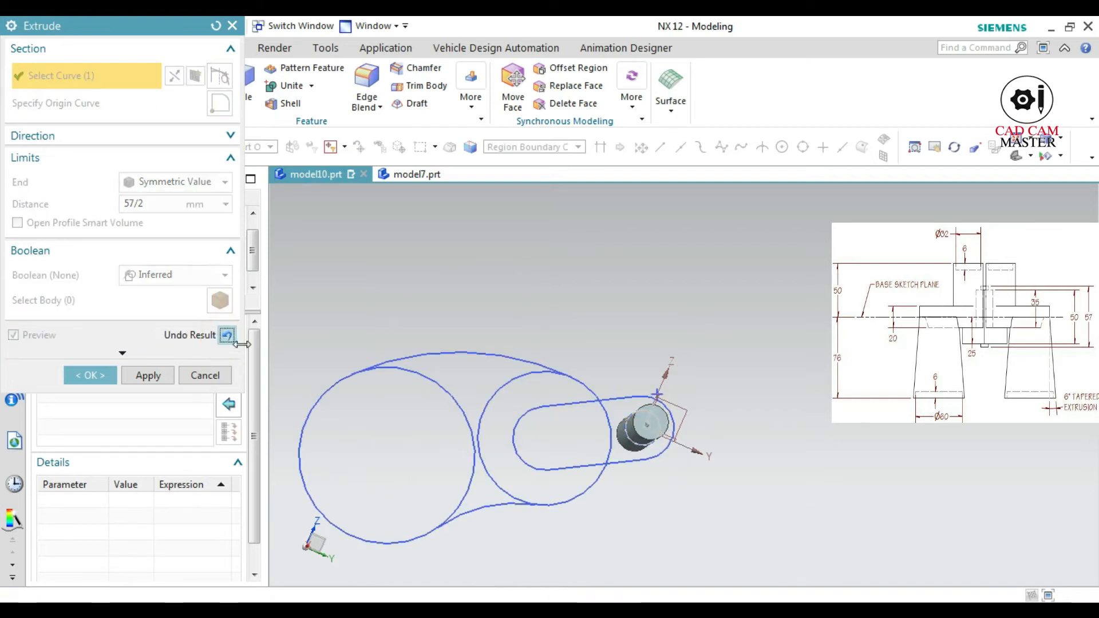
middle_click_drag(602, 445, 613, 452)
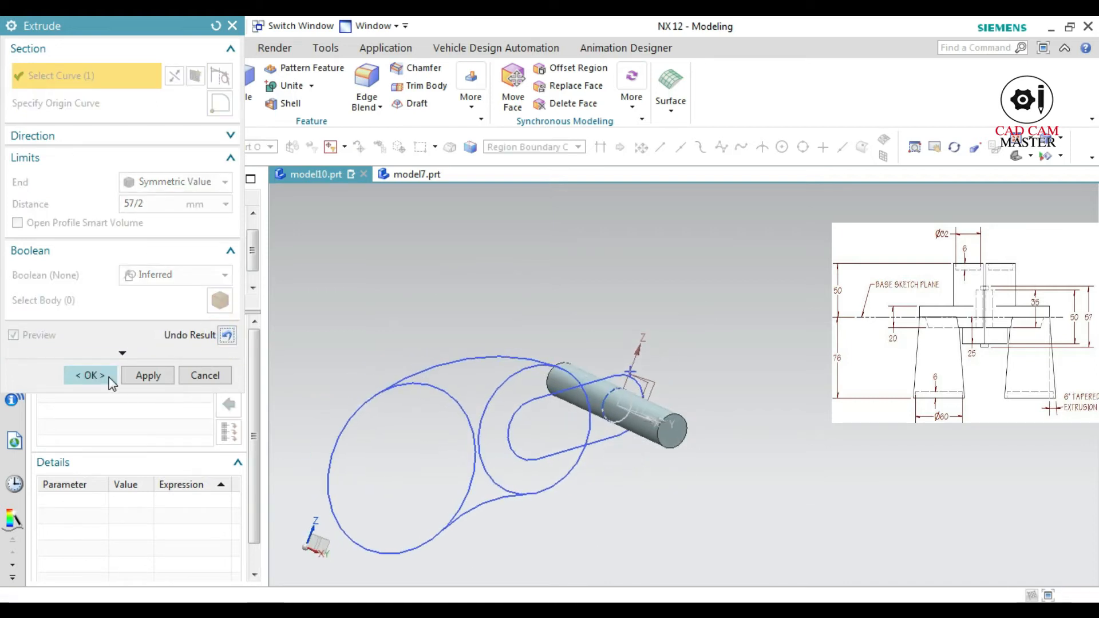
left_click(136, 375)
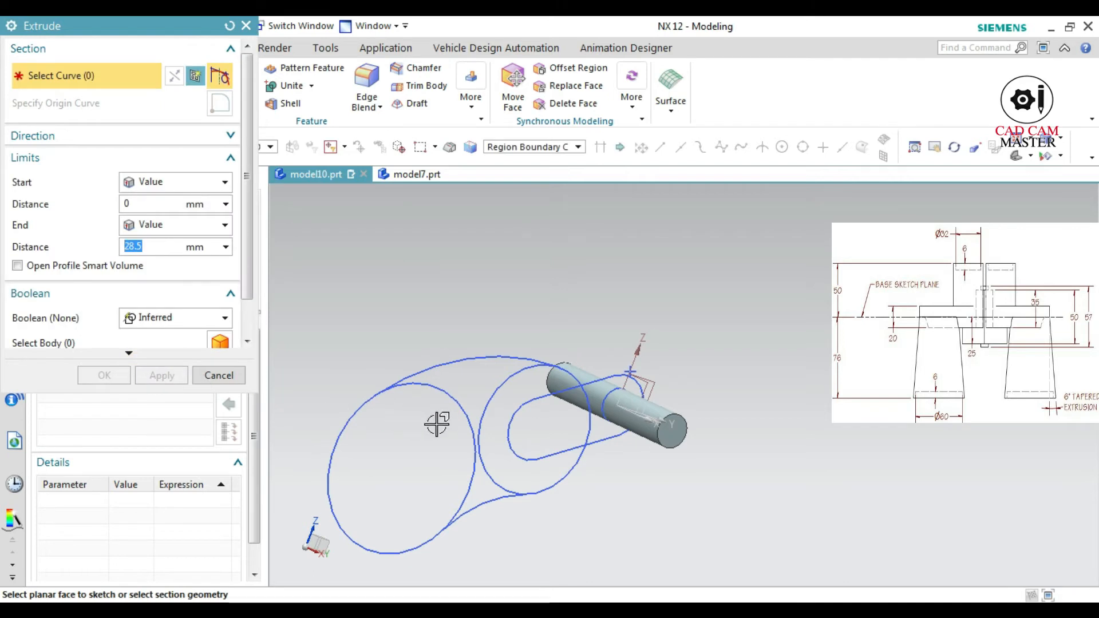
Extrude the small arm region around the pin, outside the 38 mm circle, symmetrically by 50/2 mm and unite it with the pin
left_click(603, 438)
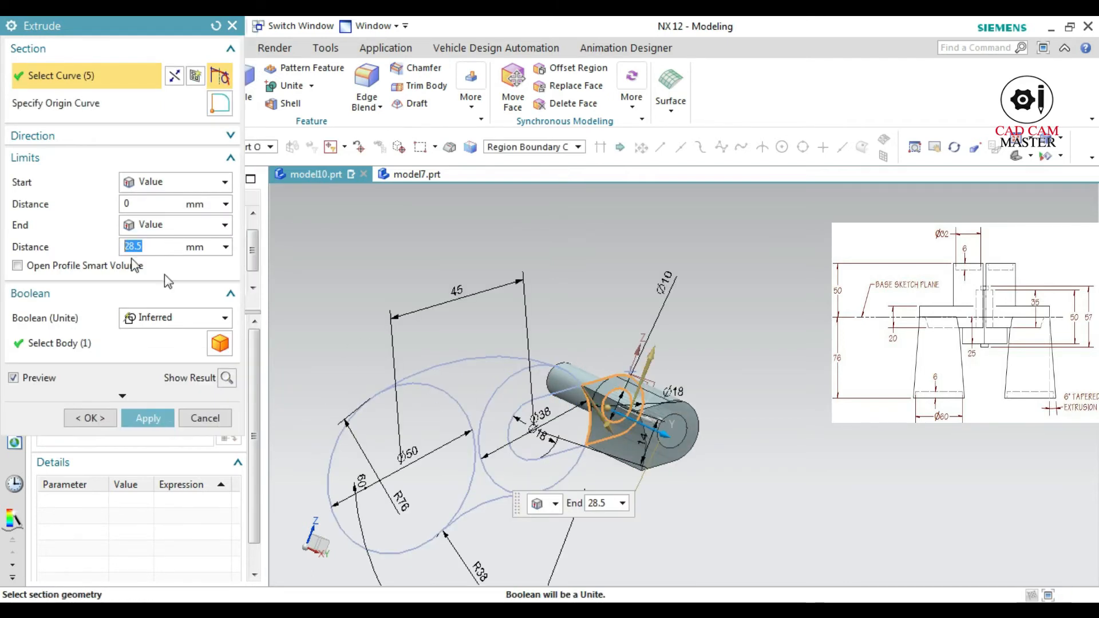
left_click(157, 182)
left_click(162, 221)
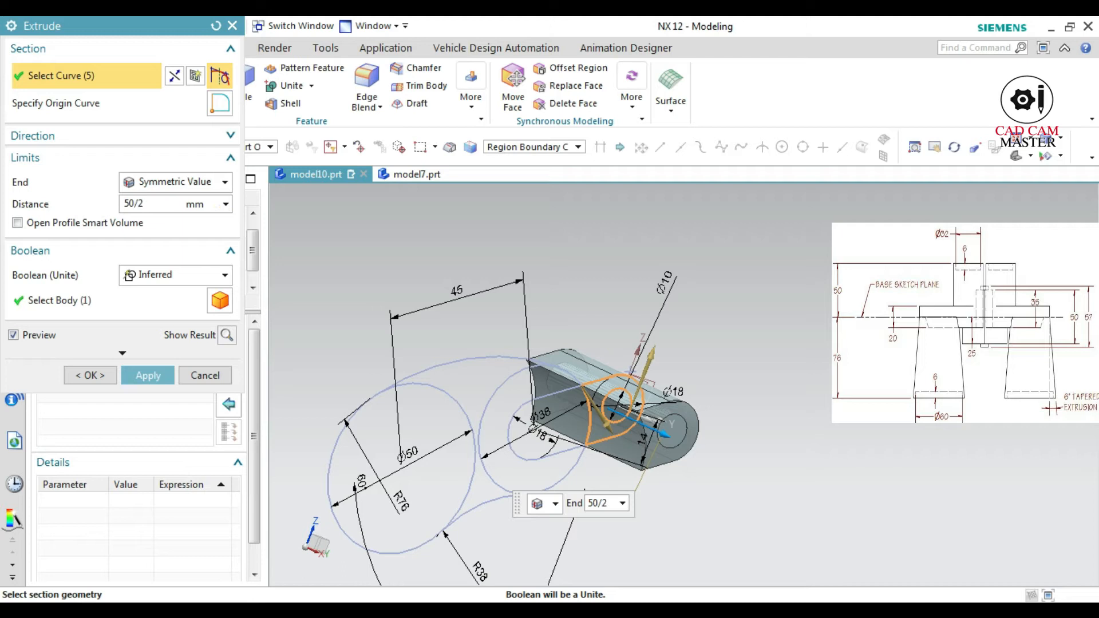
left_click(228, 335)
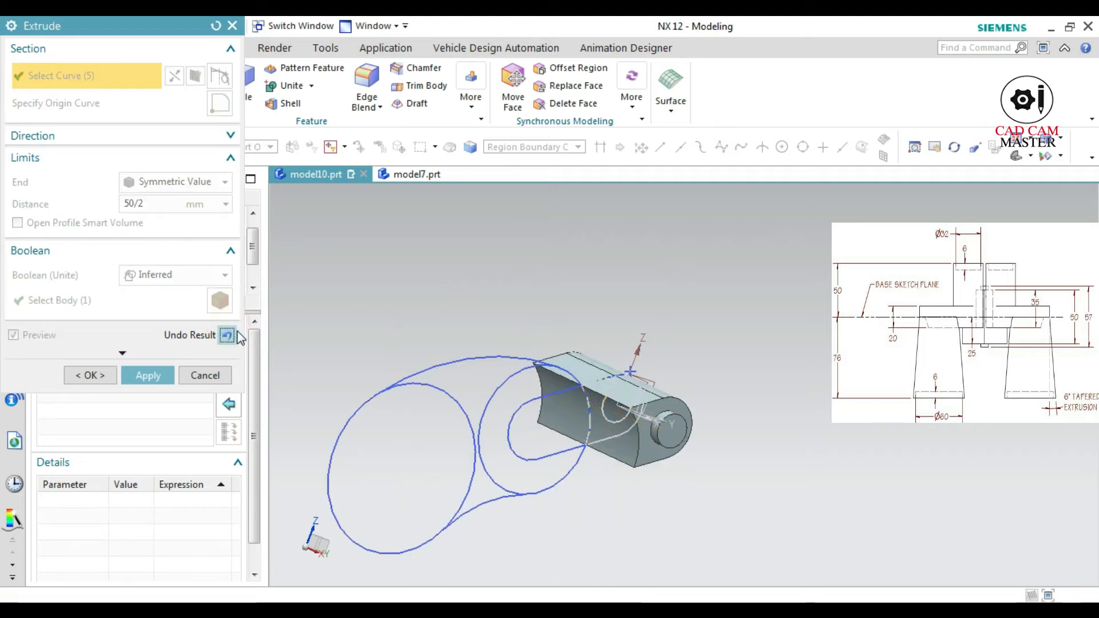
left_click(148, 376)
Extrude the rest of the small arm, inside the 38 mm circle, symmetrically by 25 mm and unite it
left_click(543, 436)
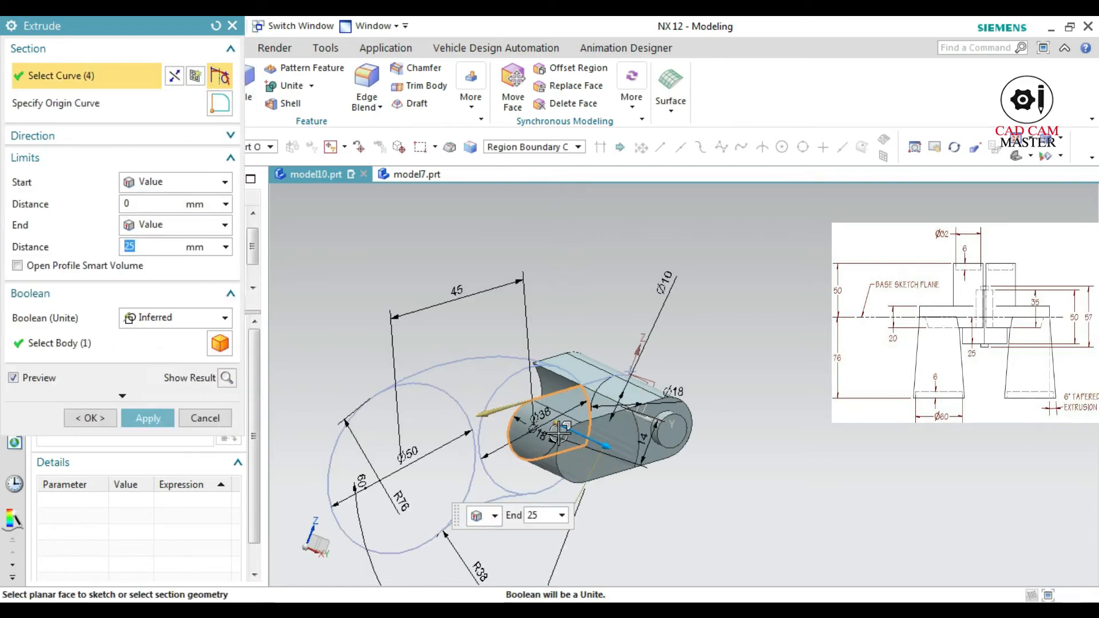
left_click(178, 182)
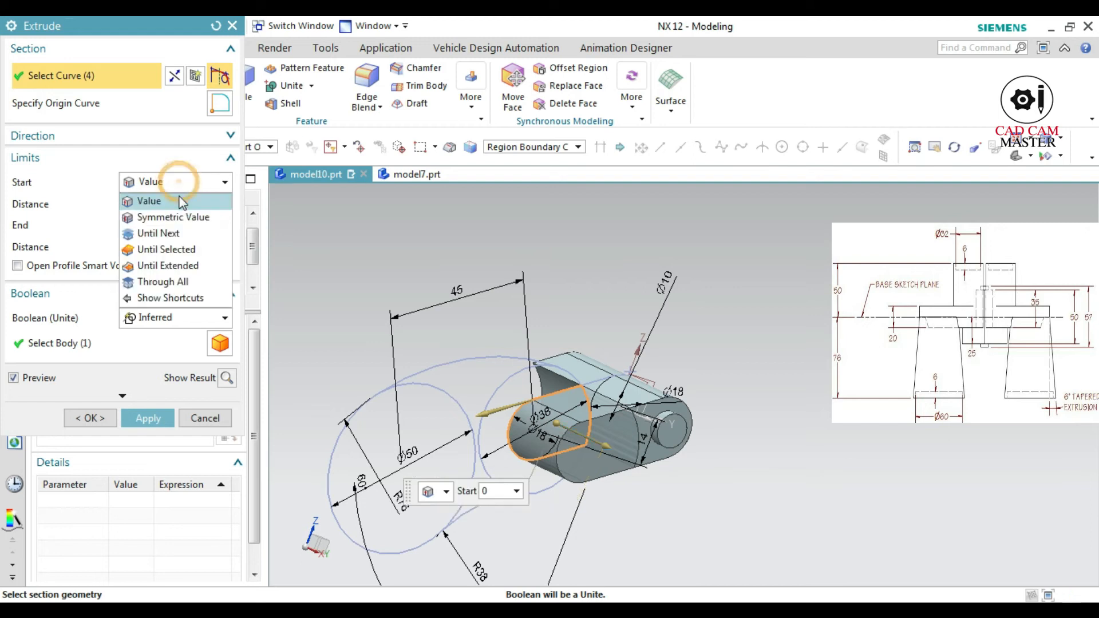
left_click(173, 215)
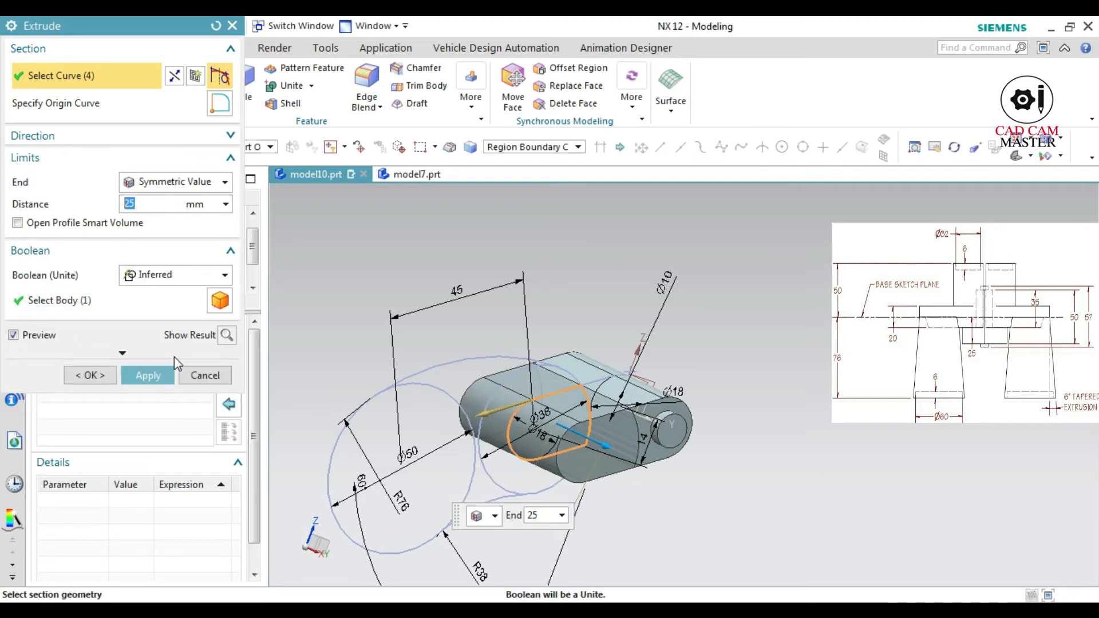
left_click(173, 374)
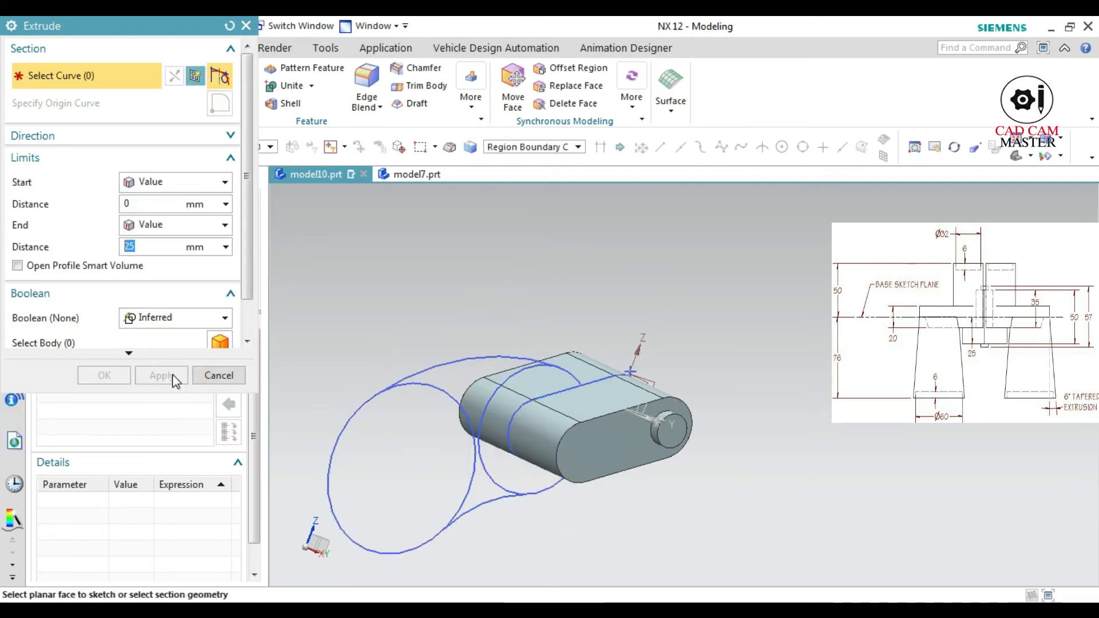
Extrude the rest of the 38 mm circle, the web between the tangent arcs and the 50 mm circle symmetrically by 10 mm, united
left_click(511, 482)
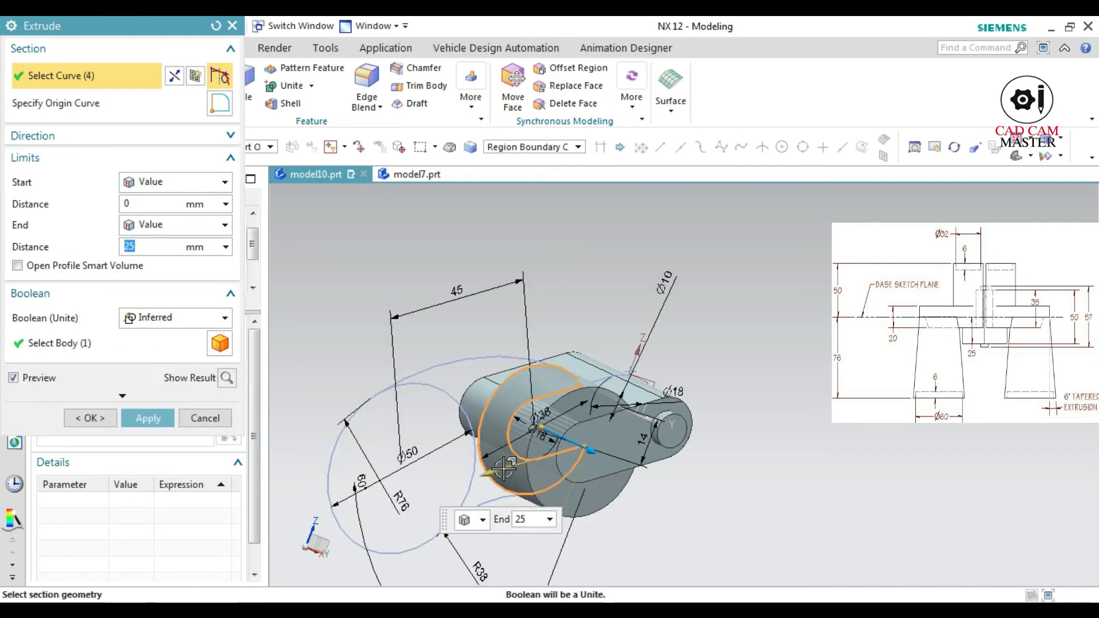
left_click(454, 382)
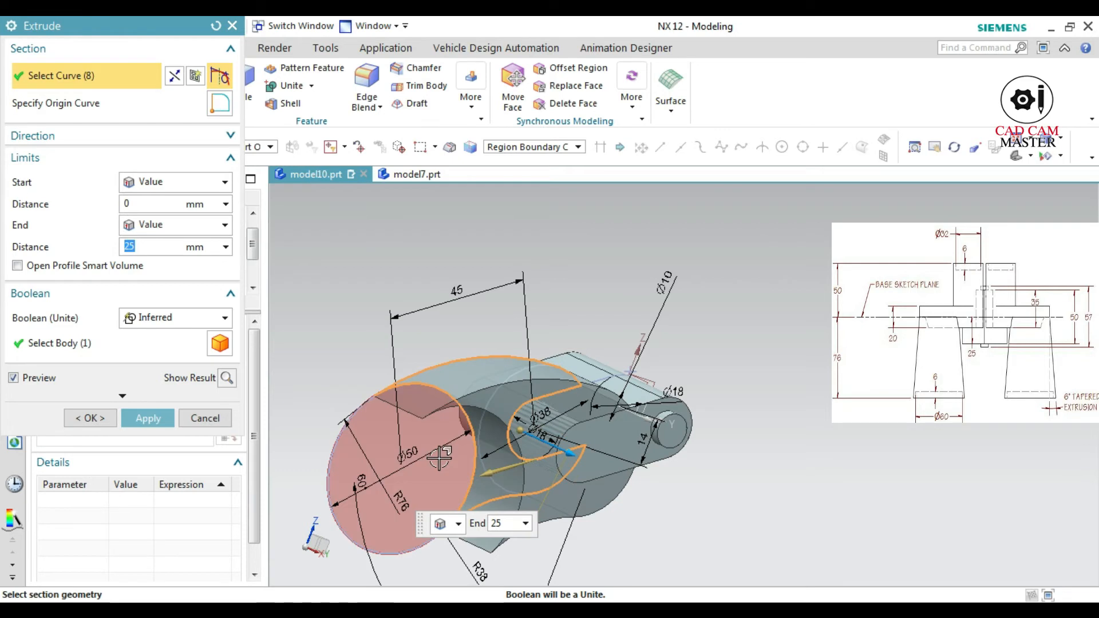
left_click(438, 474)
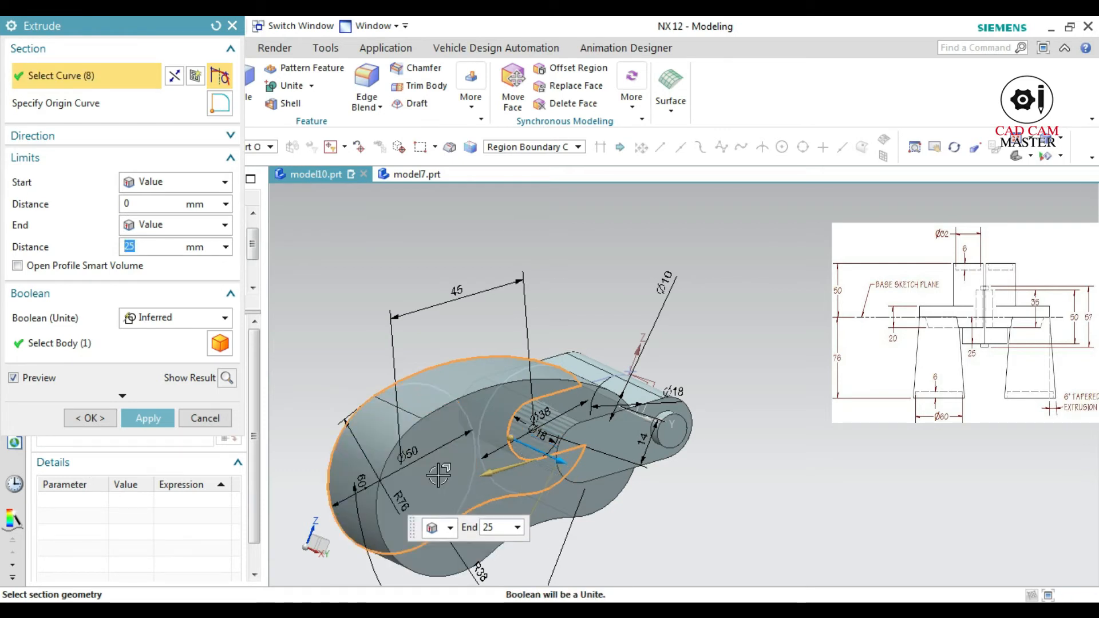
left_click(154, 183)
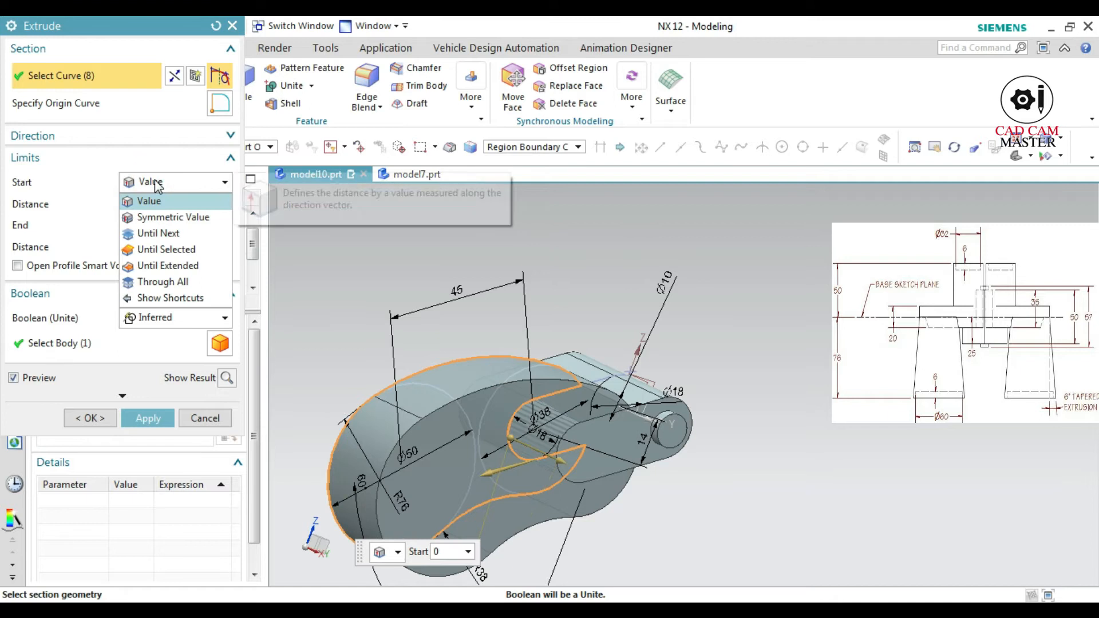
left_click(164, 217)
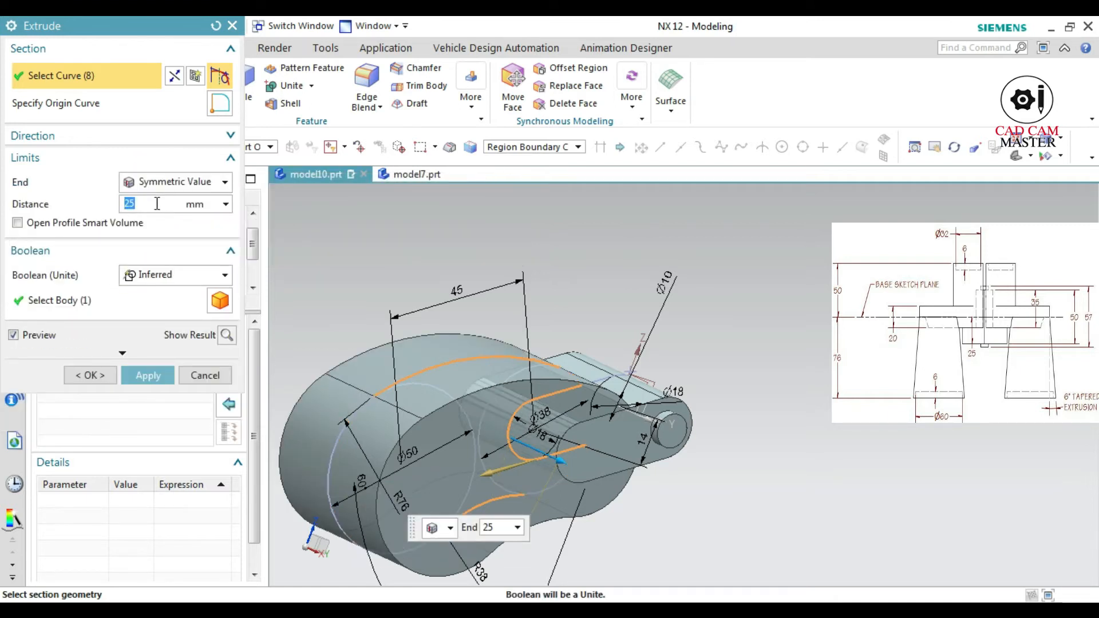
left_click(224, 336)
mouse_move(394, 459)
middle_mouse_down()
mouse_move(427, 466)
mouse_move(423, 475)
mouse_move(412, 476)
mouse_move(390, 439)
middle_mouse_up()
left_click(149, 376)
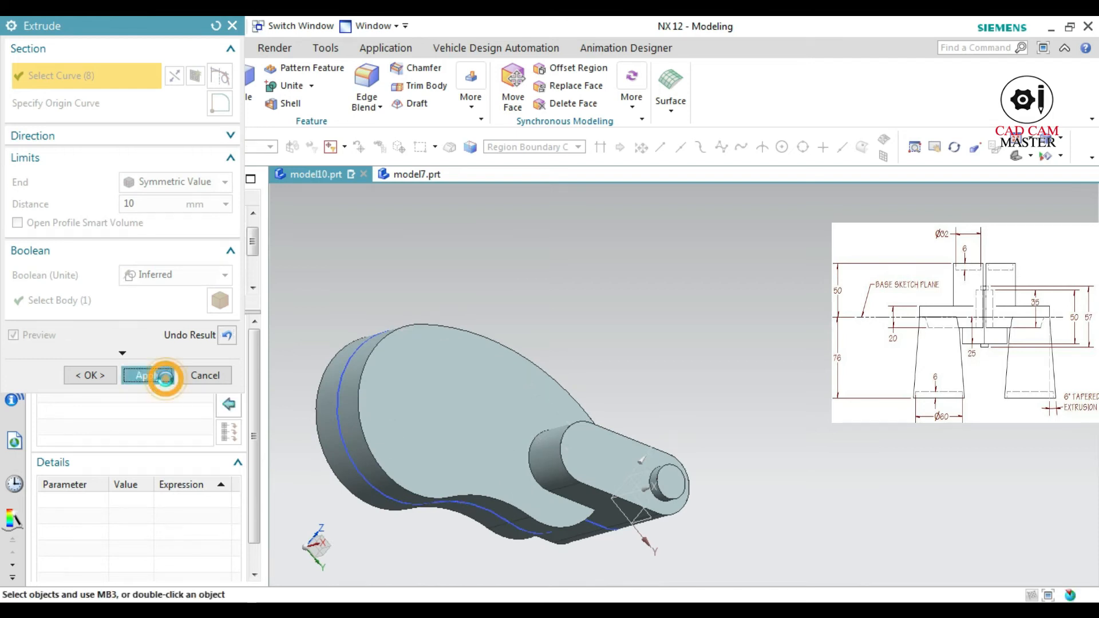
scroll(442, 430, "down", 3)
left_click(219, 375)
Create a new sketch on the large flat front face of the curved plate
key("Home")
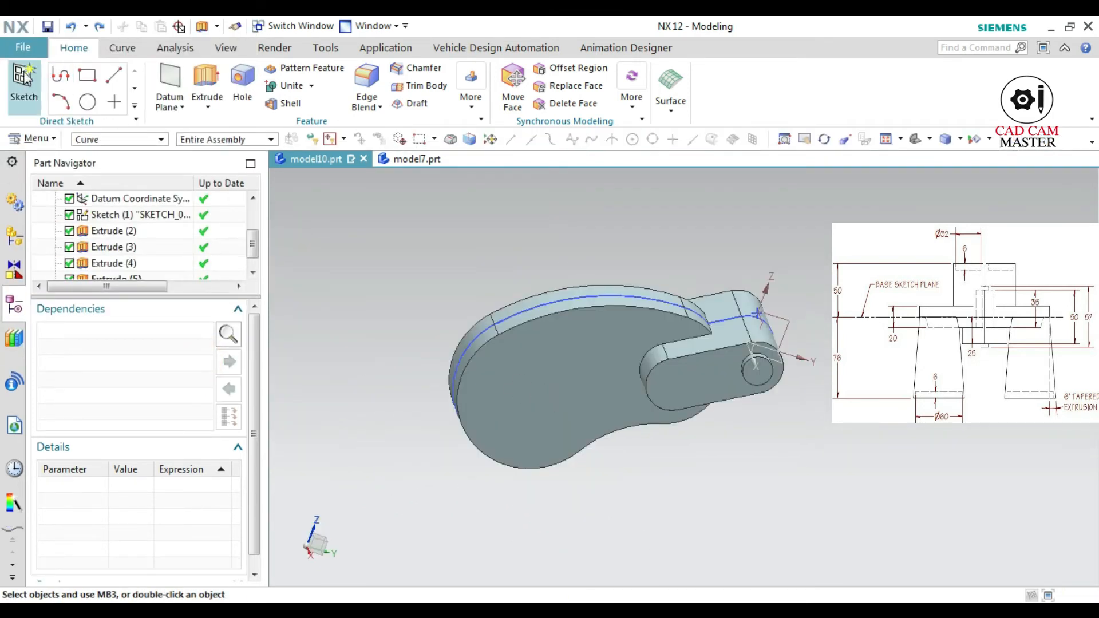
left_click(24, 86)
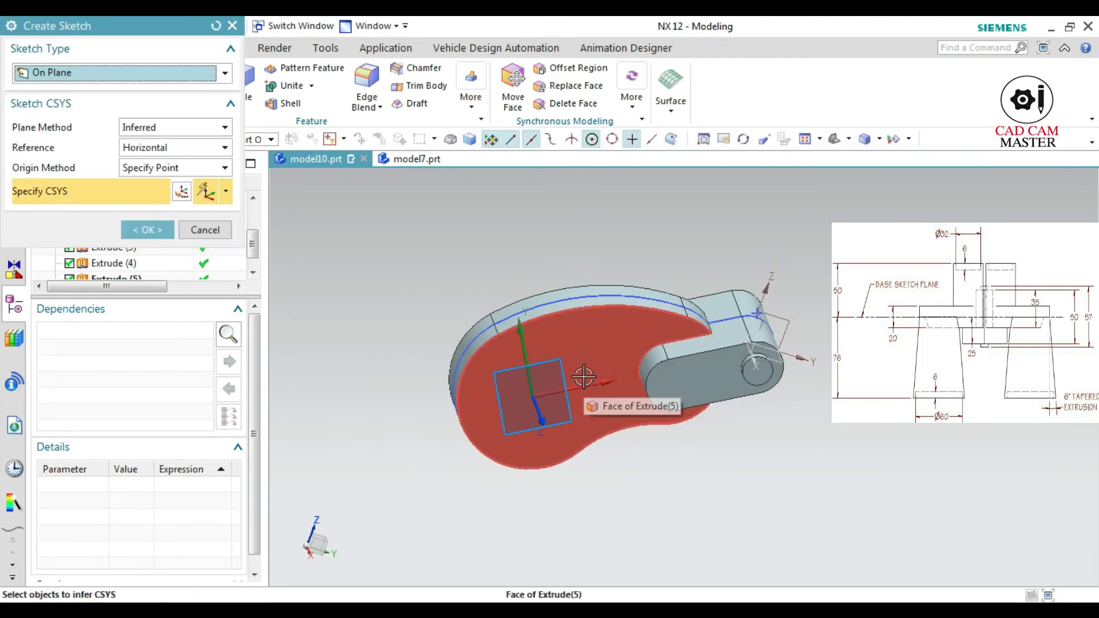
left_click(592, 367)
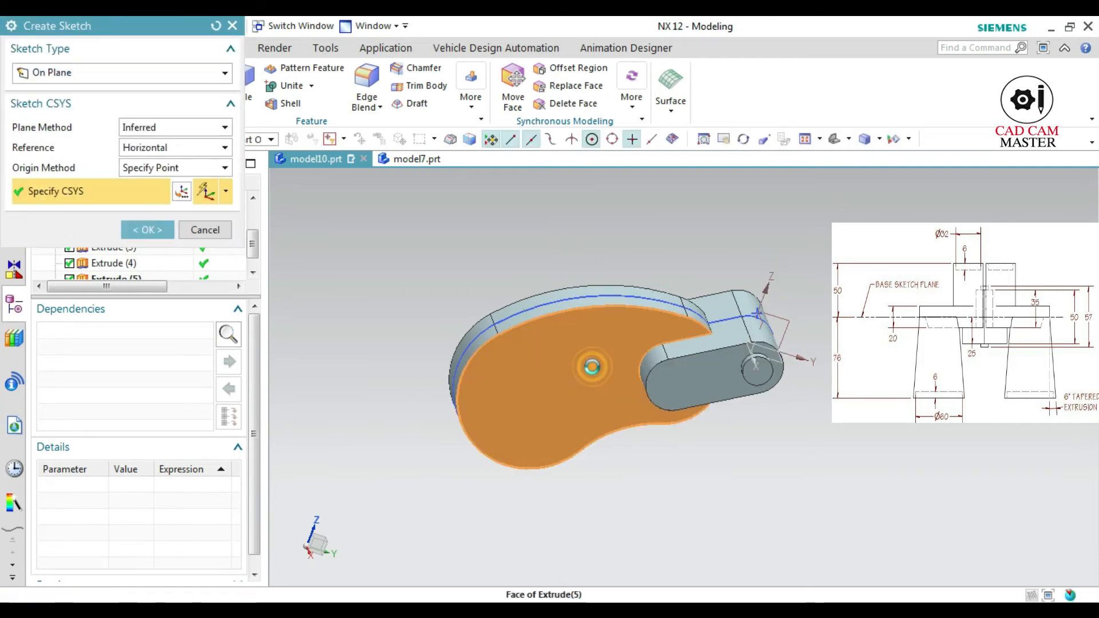
left_click(148, 230)
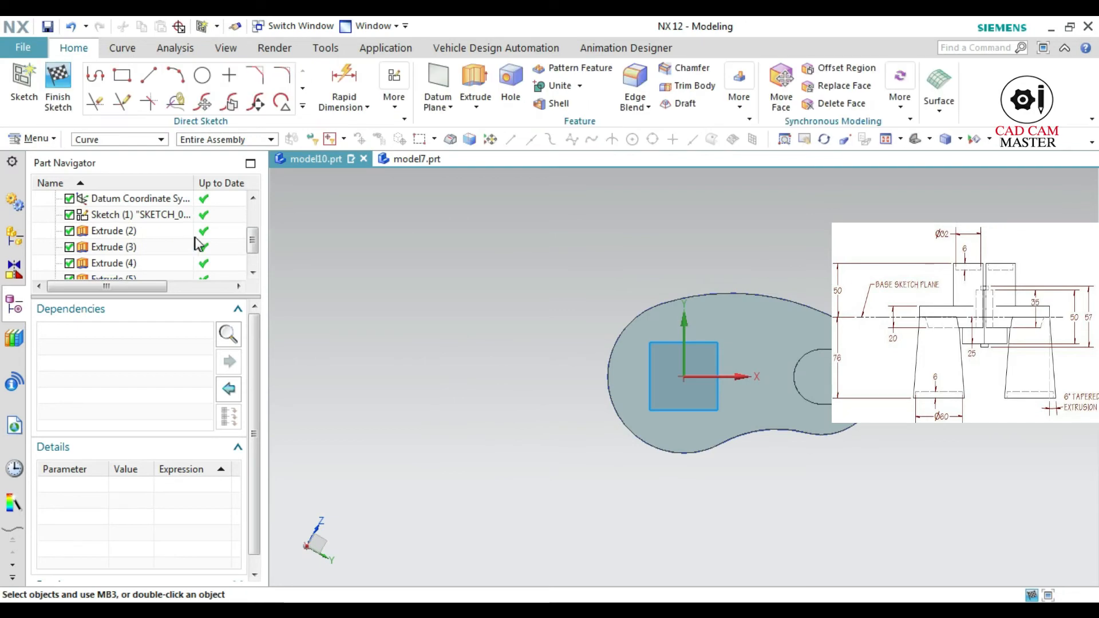
Project the 38 mm circle of the first sketch onto the new sketch as a single curve and finish the sketch
left_click(305, 106)
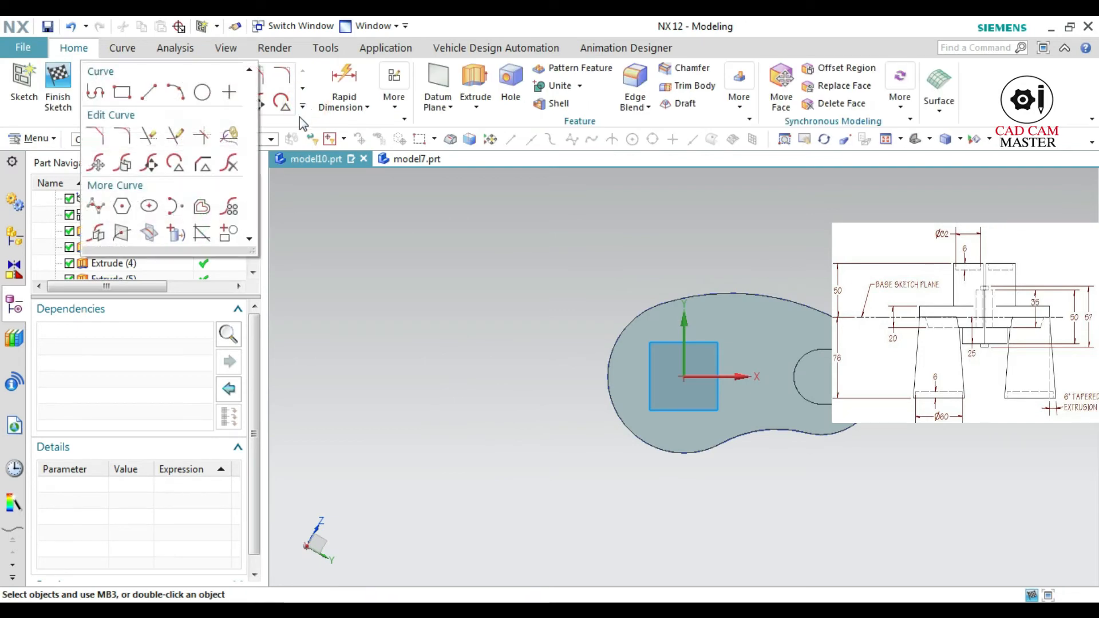
left_click(176, 234)
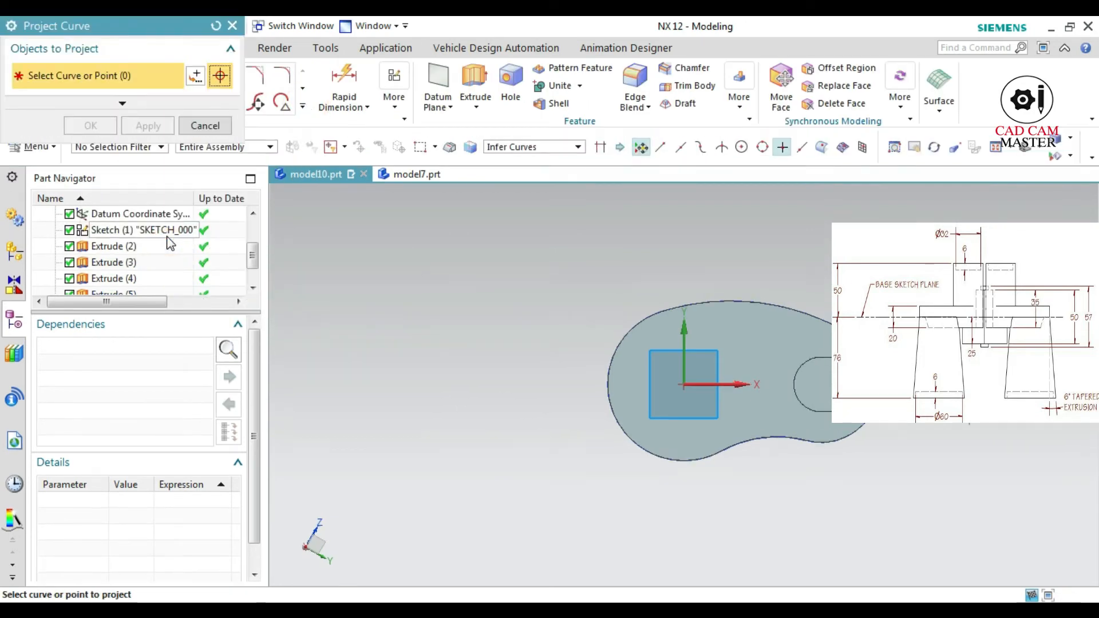
middle_click_drag(809, 386, 799, 394)
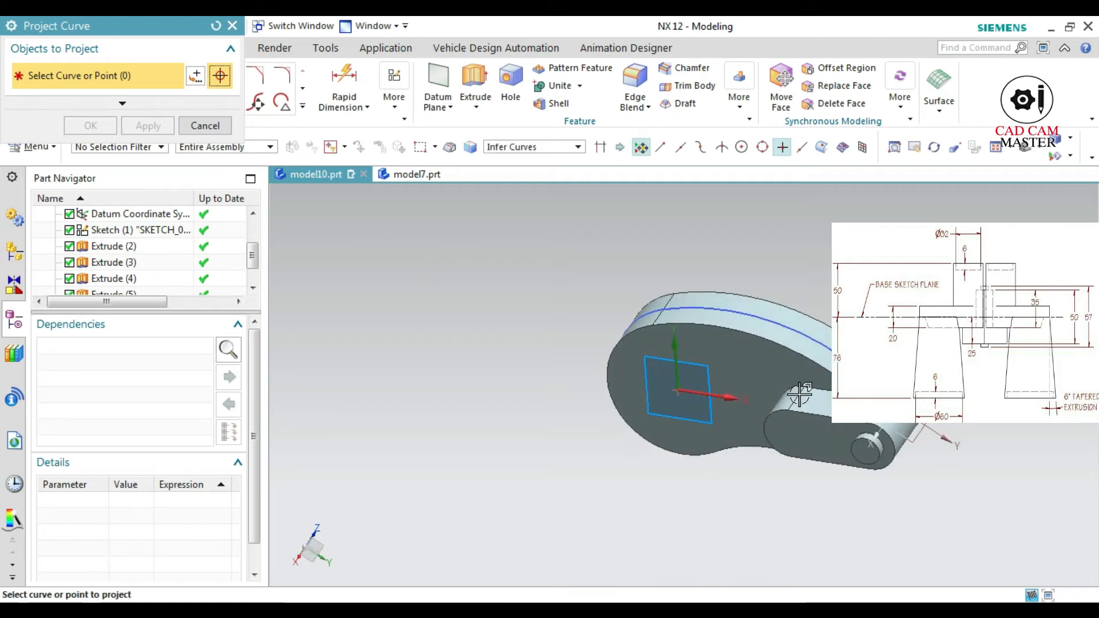
left_click(551, 150)
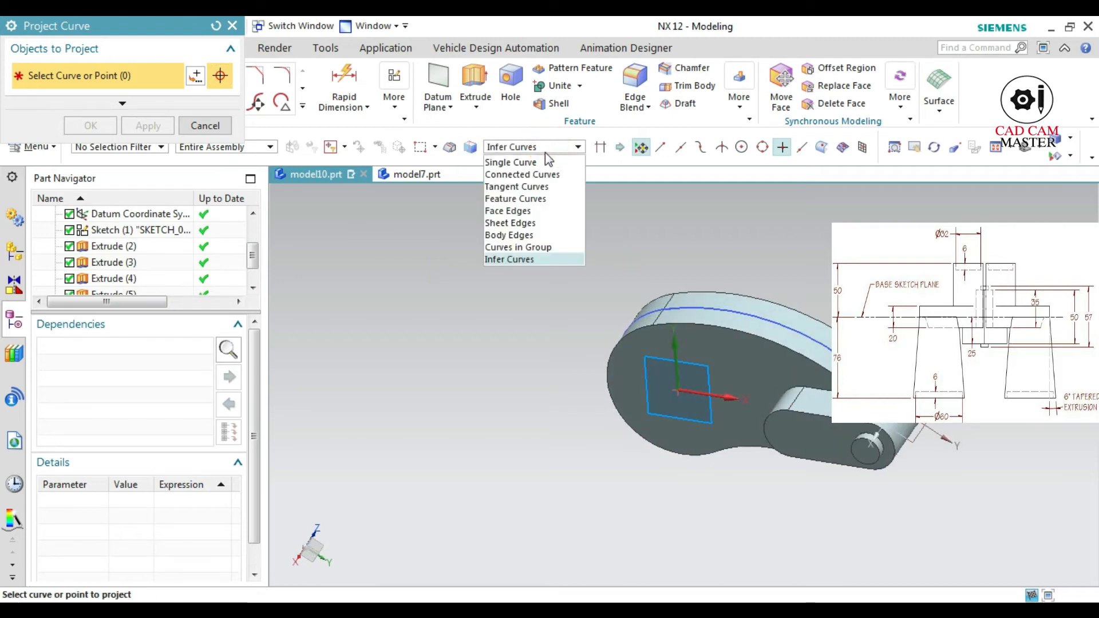
left_click(518, 162)
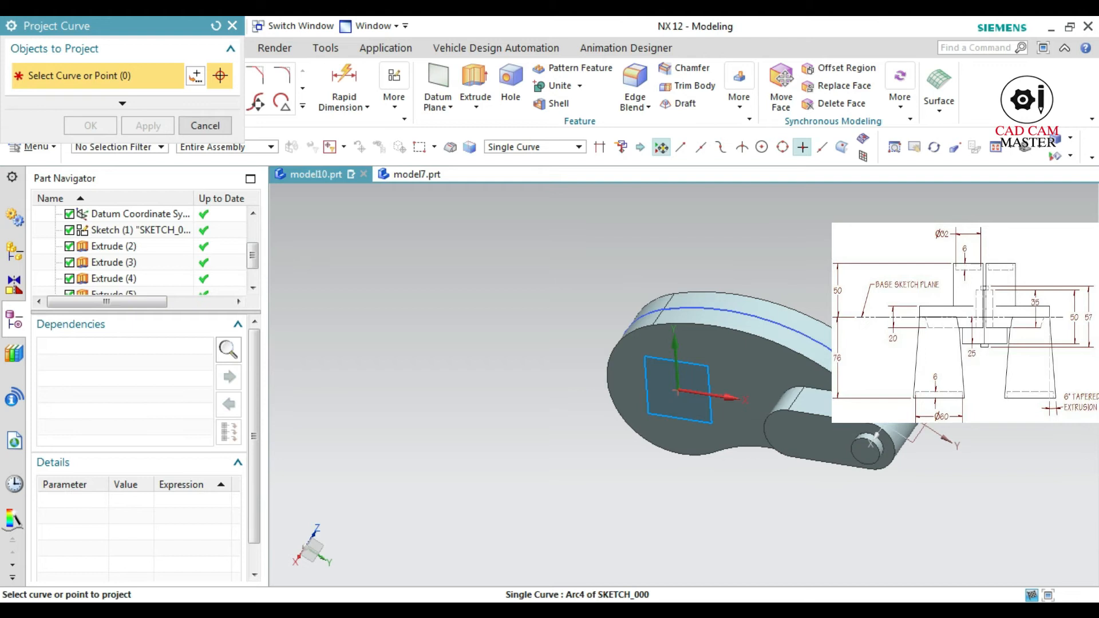
left_click(860, 369)
left_click(89, 125)
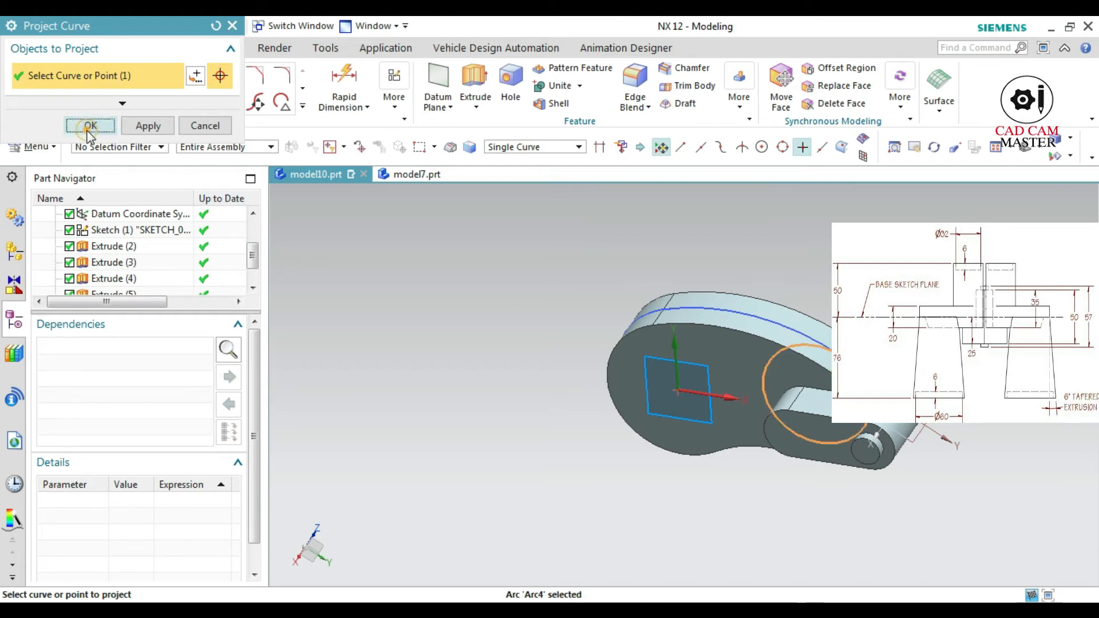
mouse_move(773, 513)
middle_mouse_down()
mouse_move(792, 473)
mouse_move(805, 479)
middle_mouse_up()
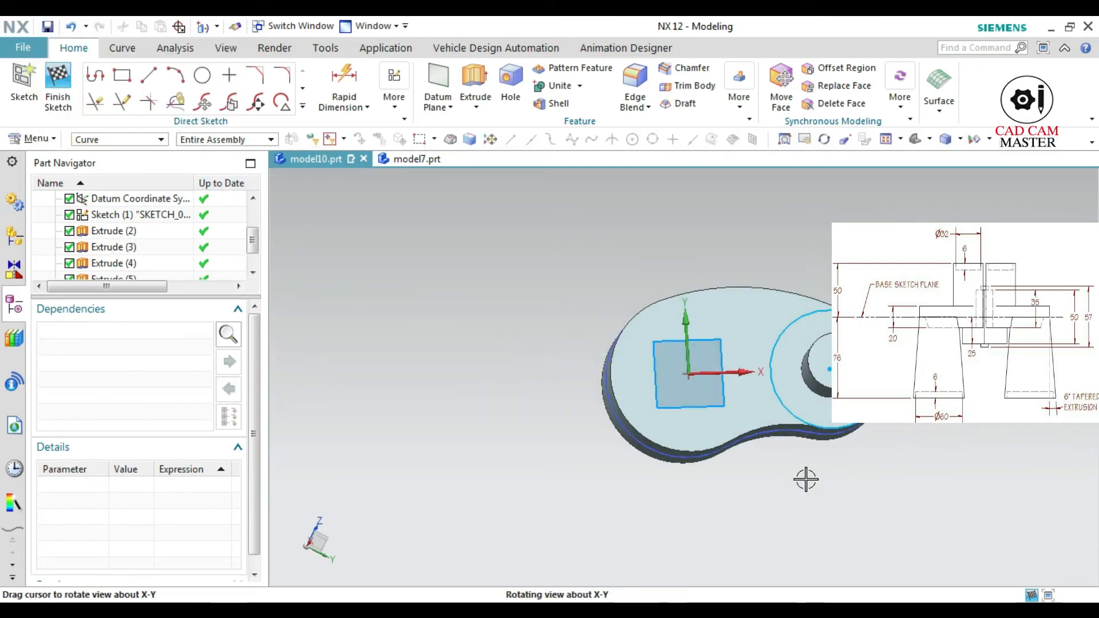
left_click(69, 105)
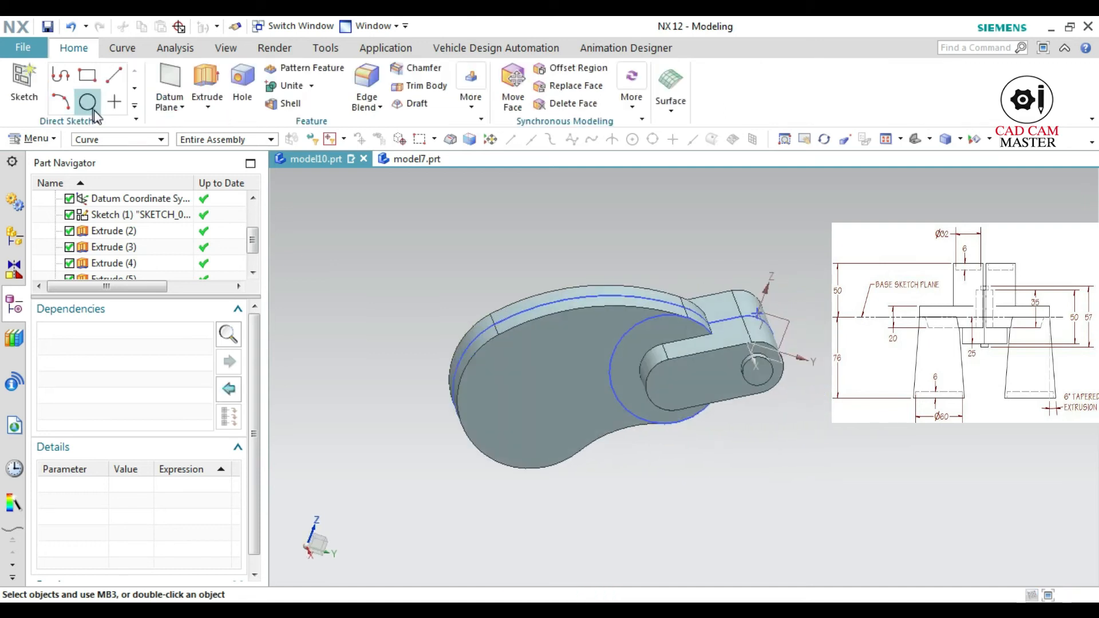
Extrude the projected circle 40 mm outward from the plate's face and unite it with the body
left_click(206, 83)
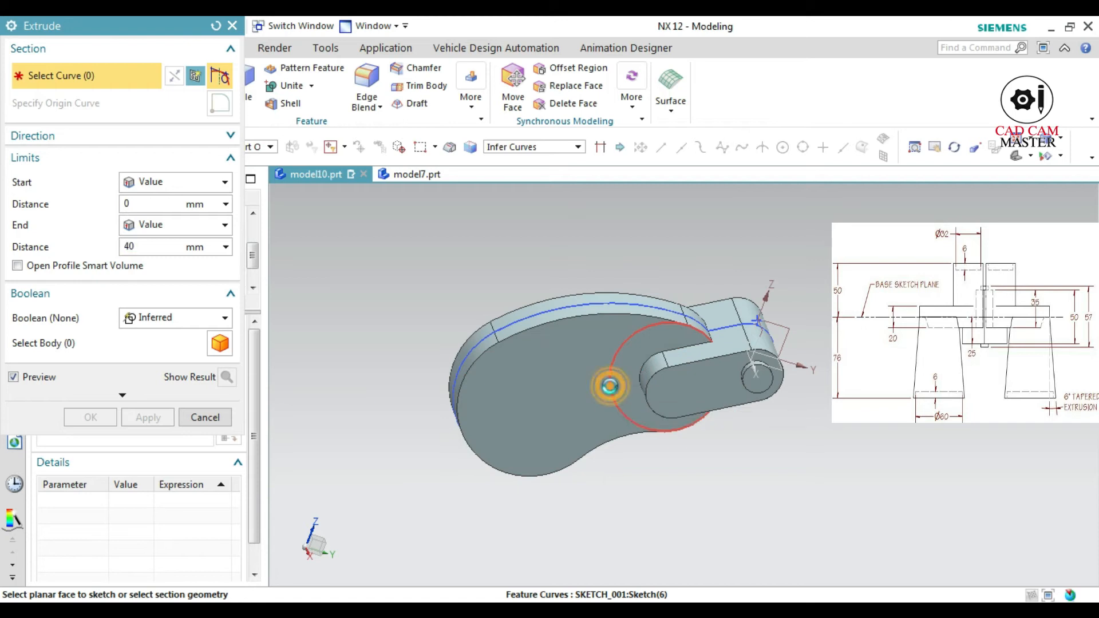
left_click(607, 380)
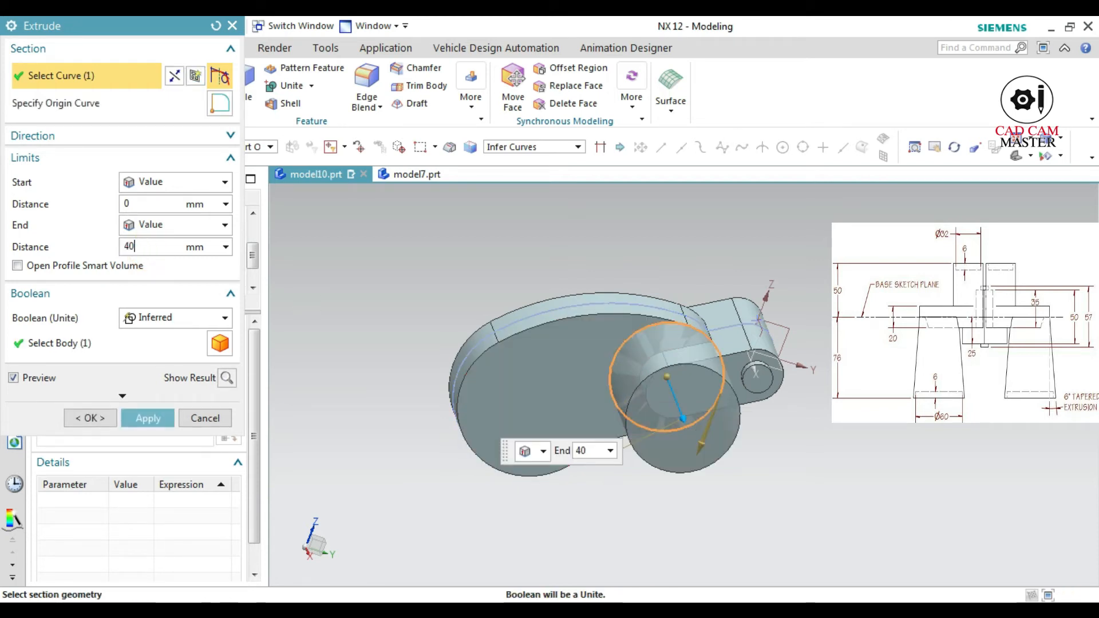
left_click(220, 378)
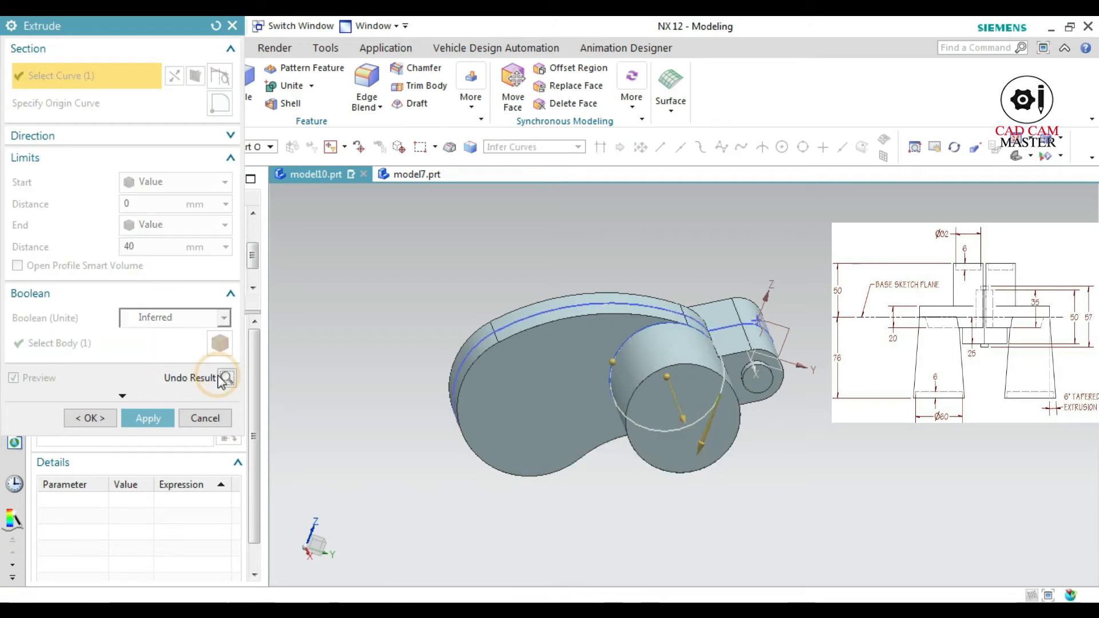
left_click(152, 420)
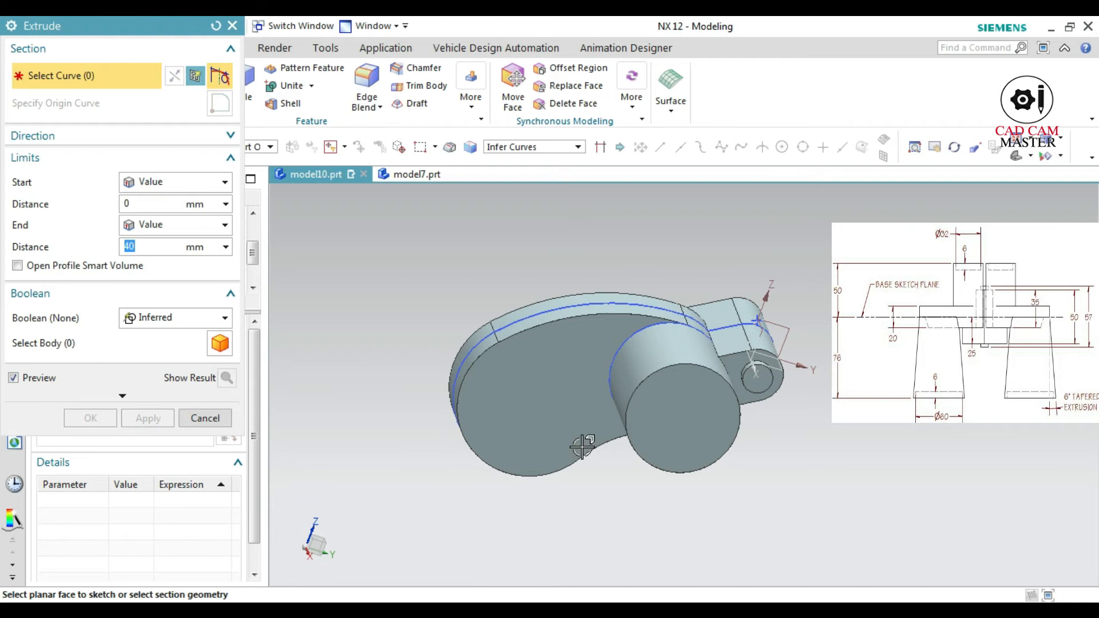
left_click(205, 418)
Create a new sketch on the curved plate's large flat face opposite the 40 mm boss
middle_click_drag(486, 504, 549, 427)
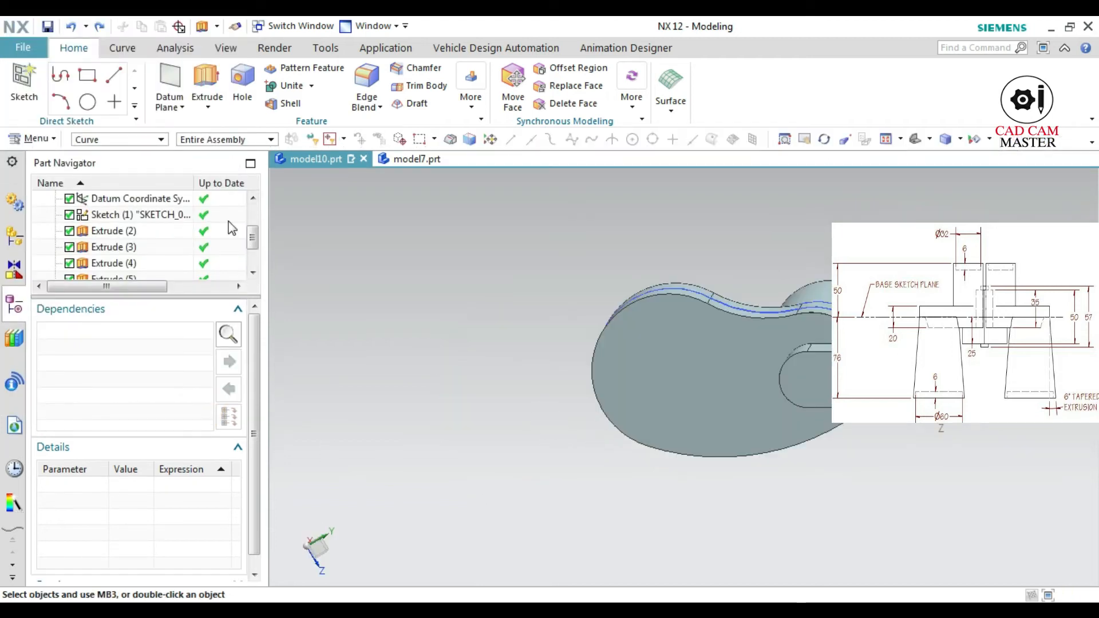
left_click(21, 74)
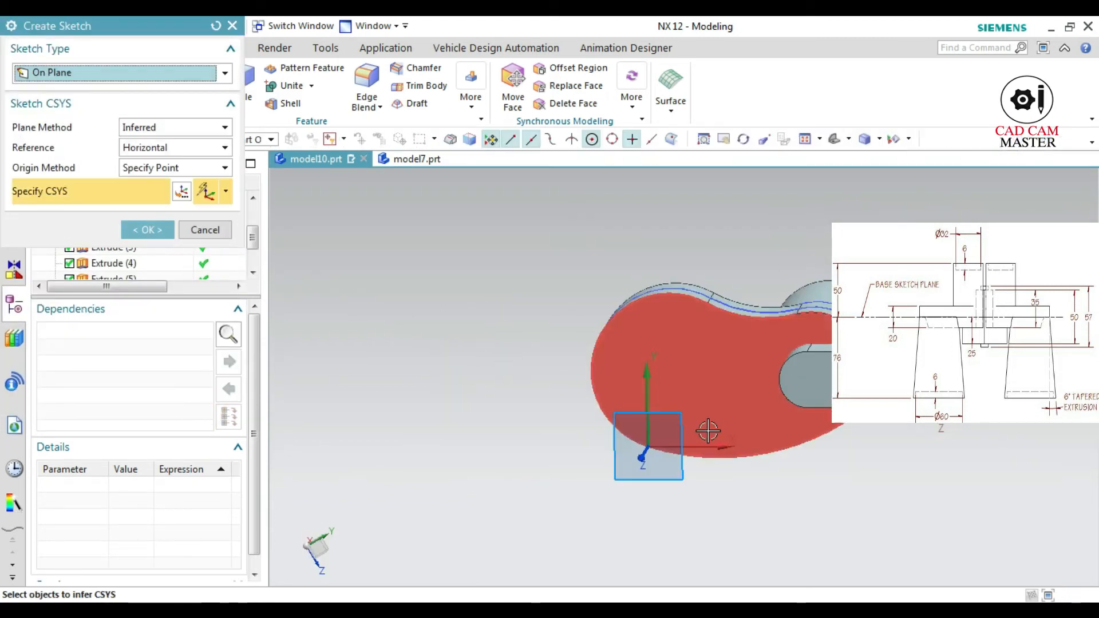
left_click(654, 366)
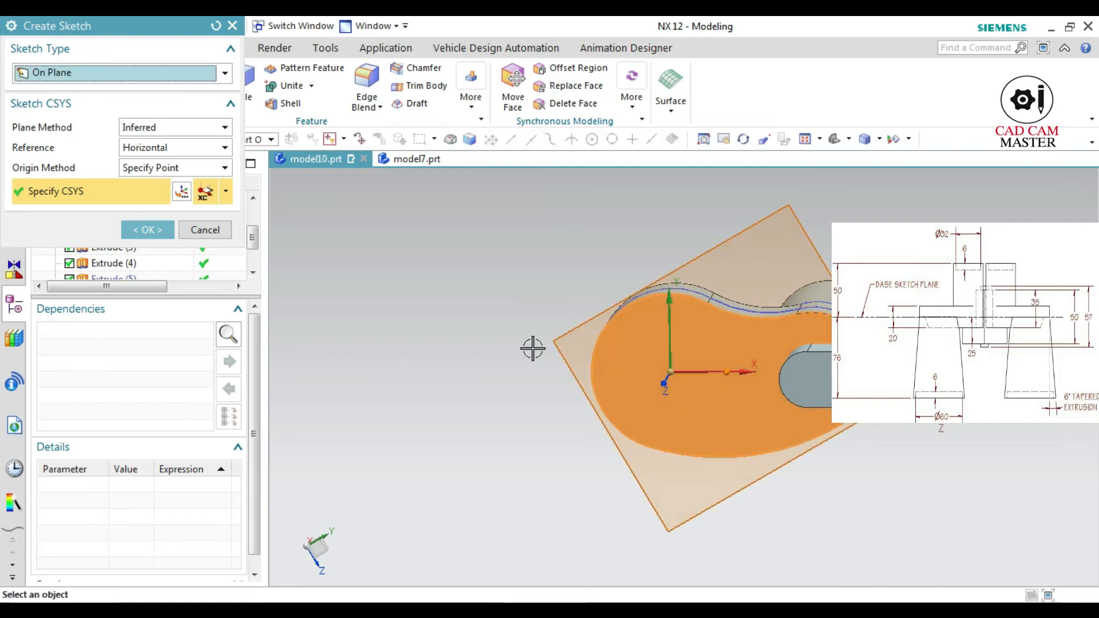
left_click(147, 230)
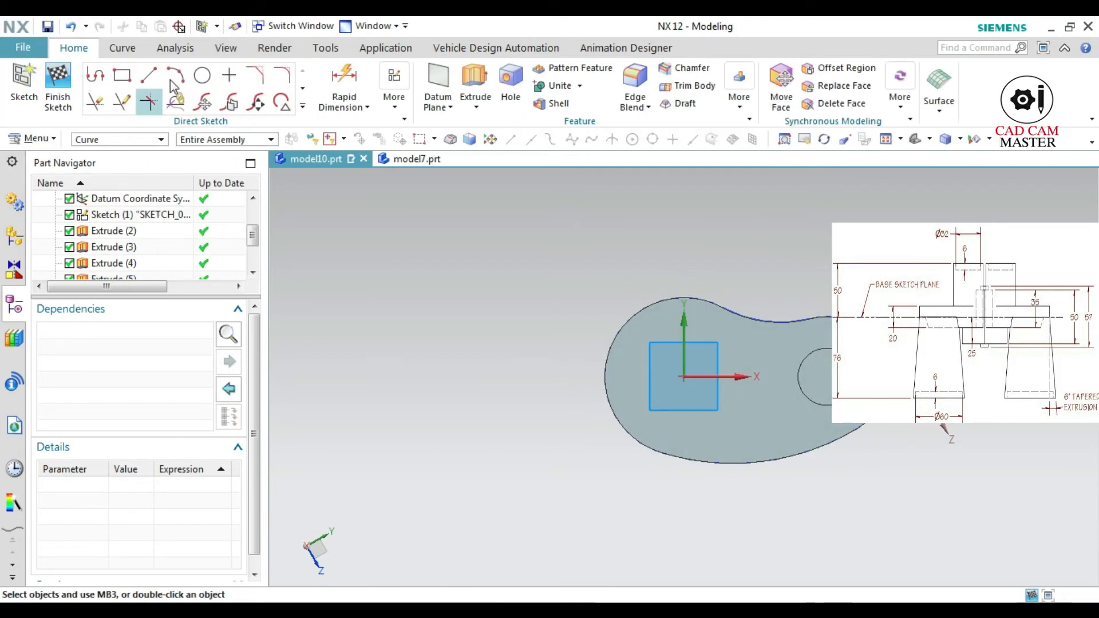
Sketch a circle centred on the sketch origin, sized to match the plate's rounded end
left_click(202, 75)
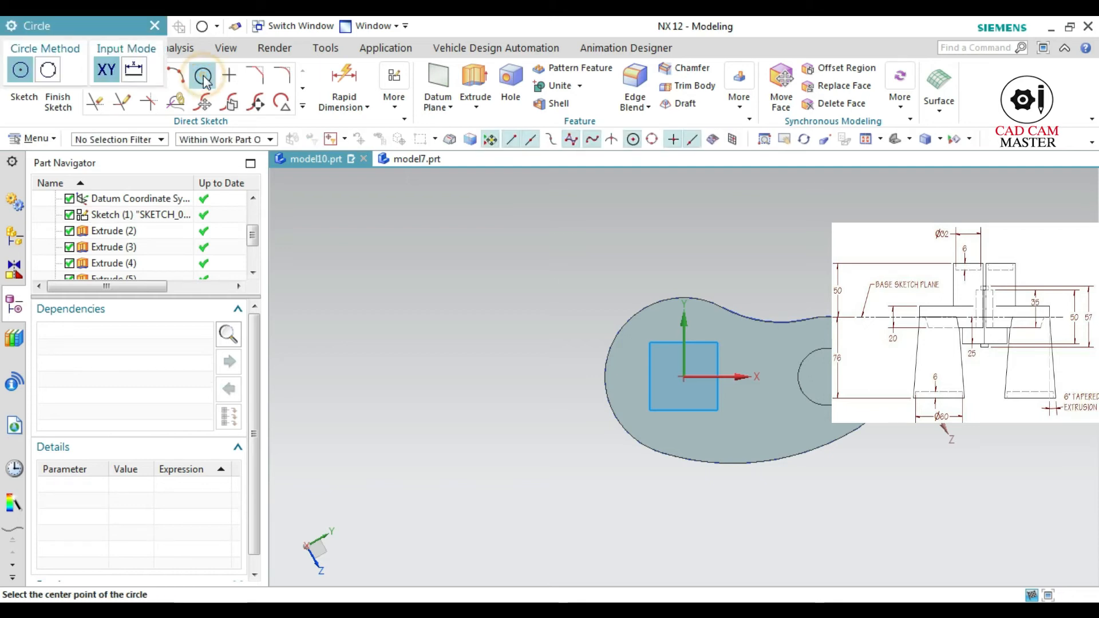
left_click(683, 376)
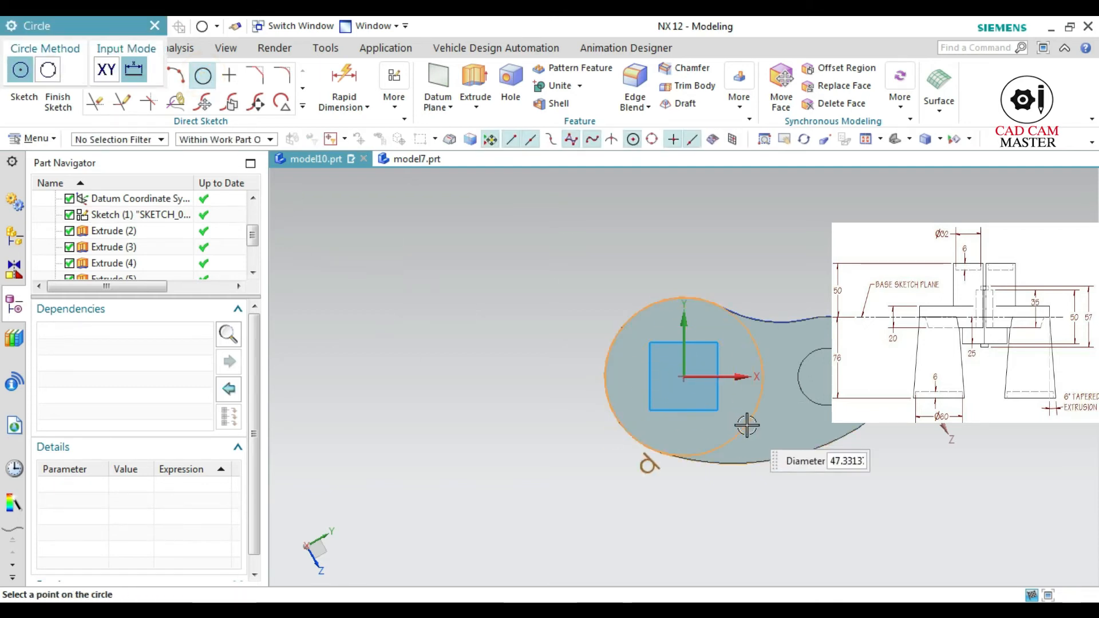
left_click(746, 425)
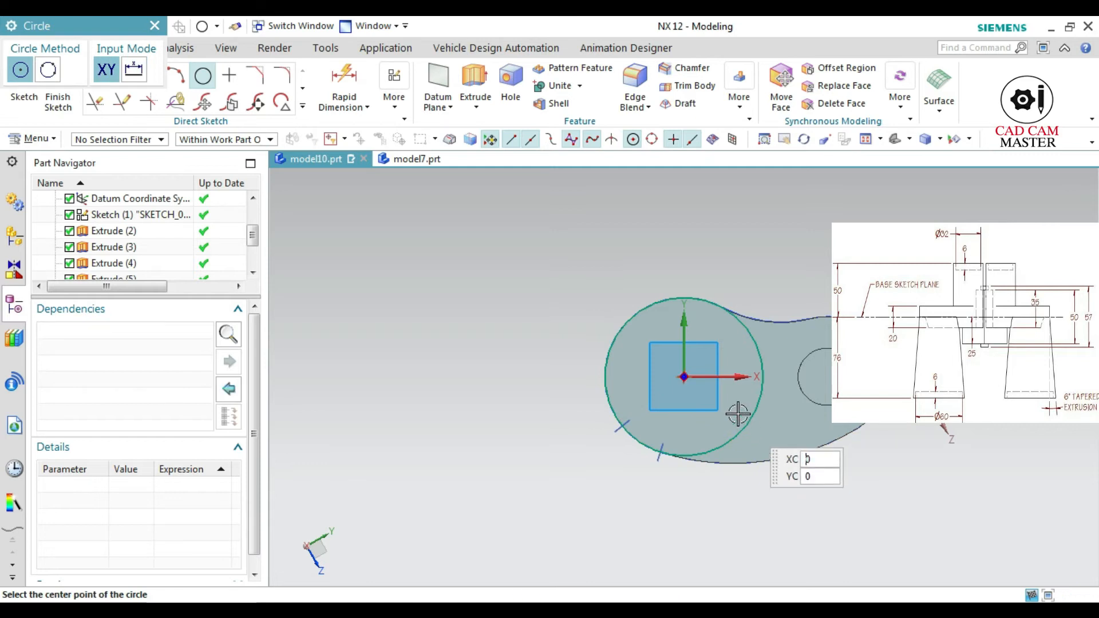
Extrude the rounded-end circle 66 mm outward with a -6° draft from the start limit, united with the body
left_click(466, 80)
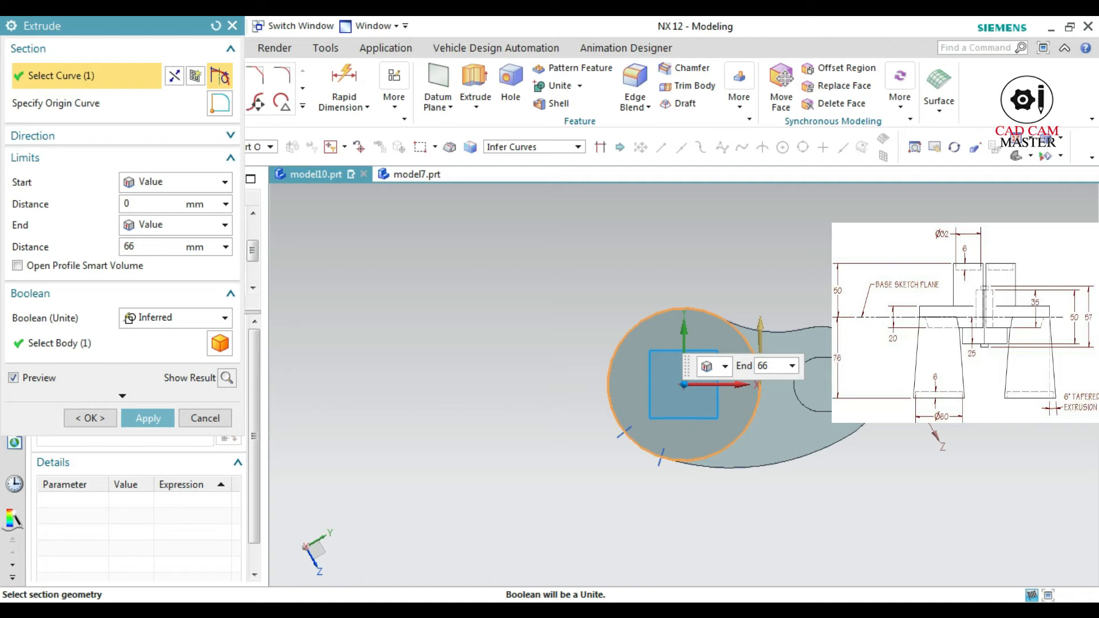
middle_click_drag(515, 415, 523, 437)
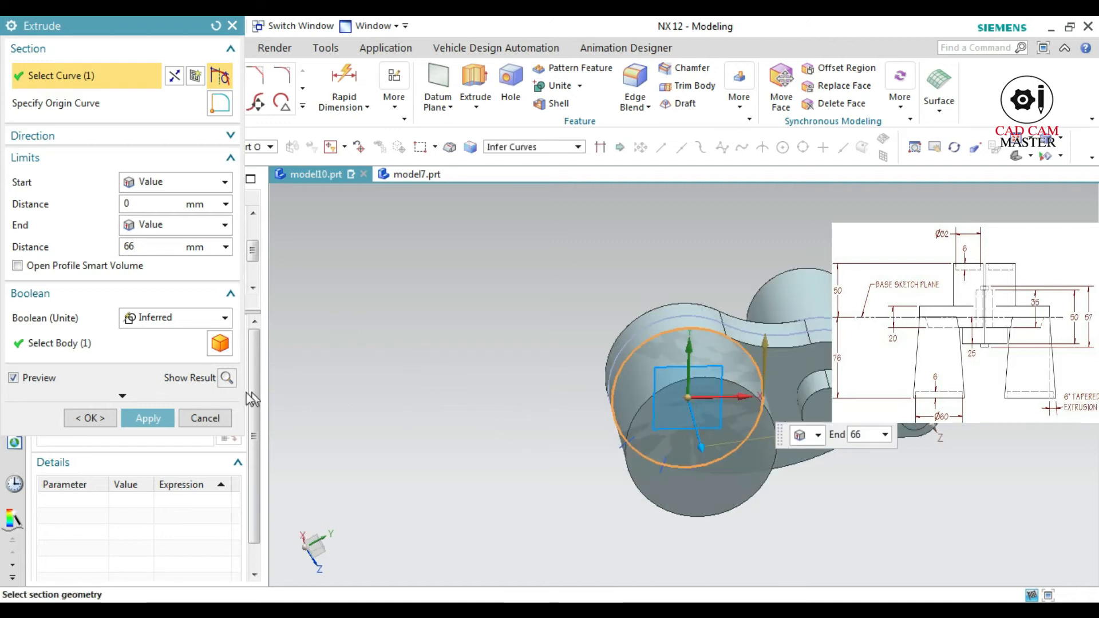
left_click(228, 379)
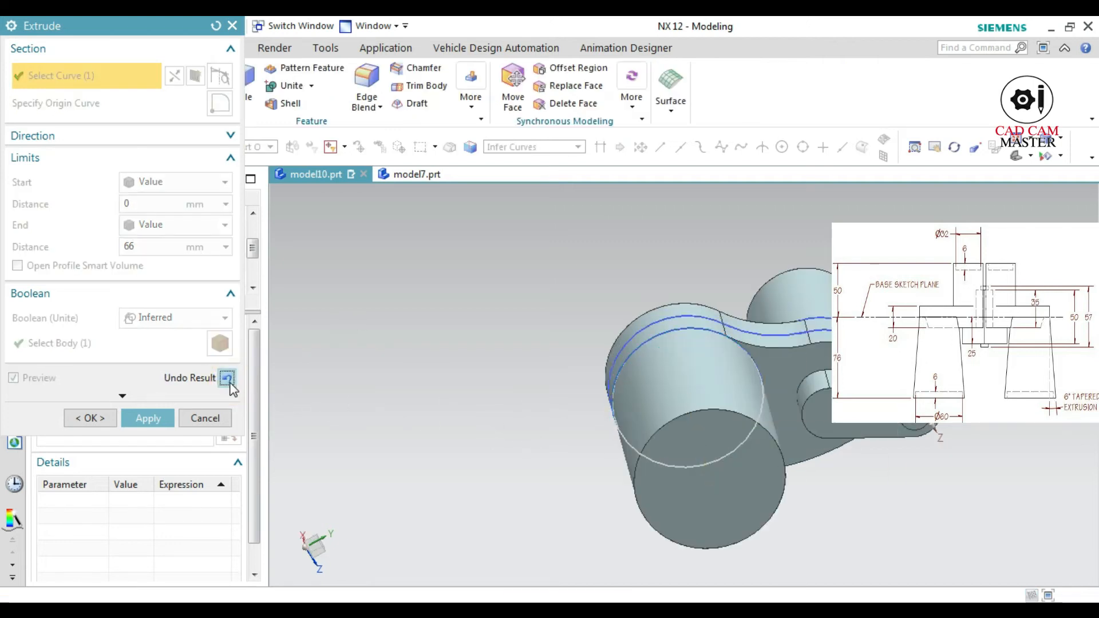
left_click(227, 379)
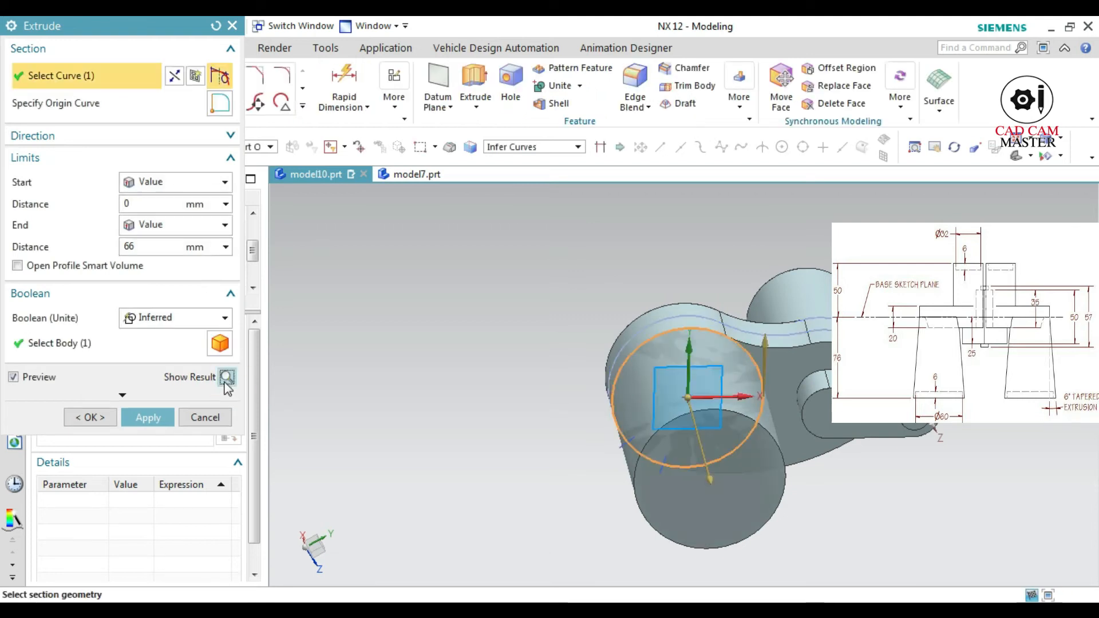
left_click(139, 394)
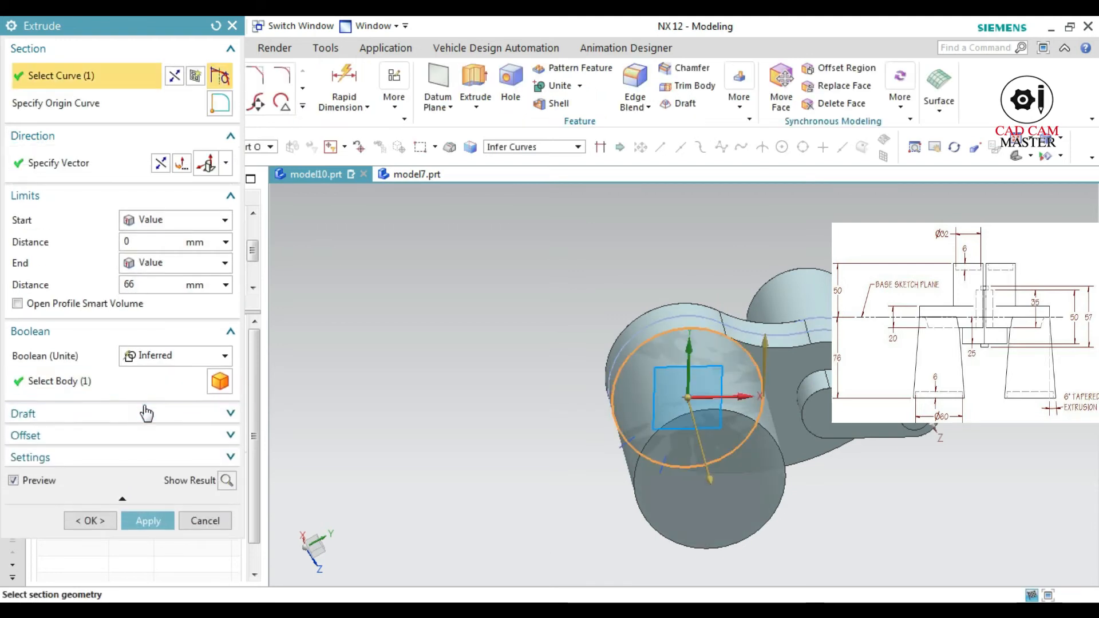
left_click(147, 419)
left_click(154, 442)
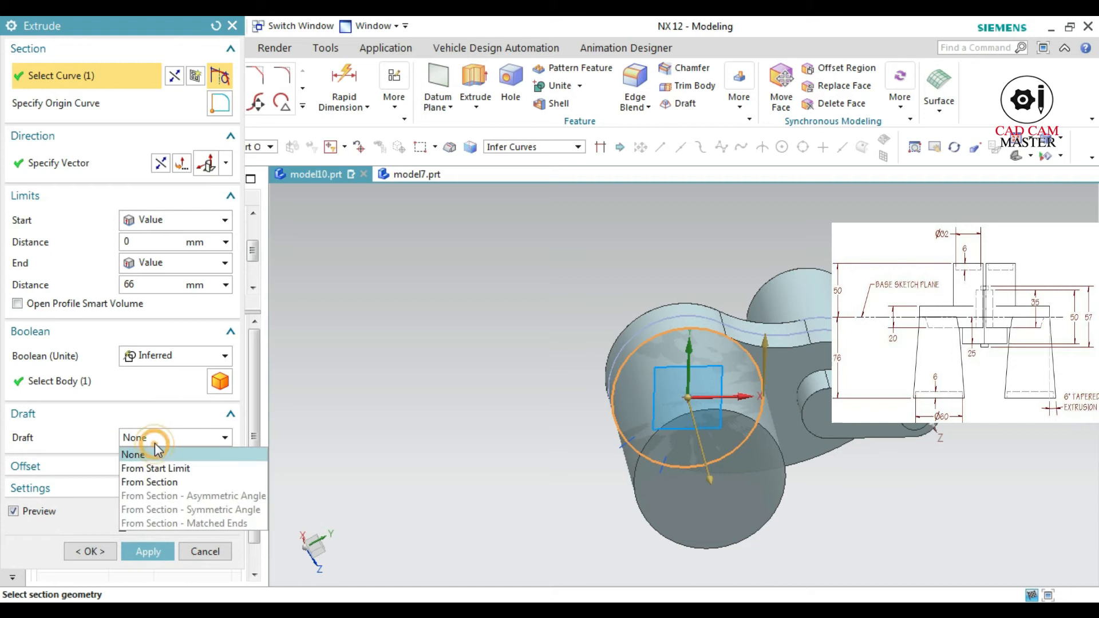
left_click(158, 469)
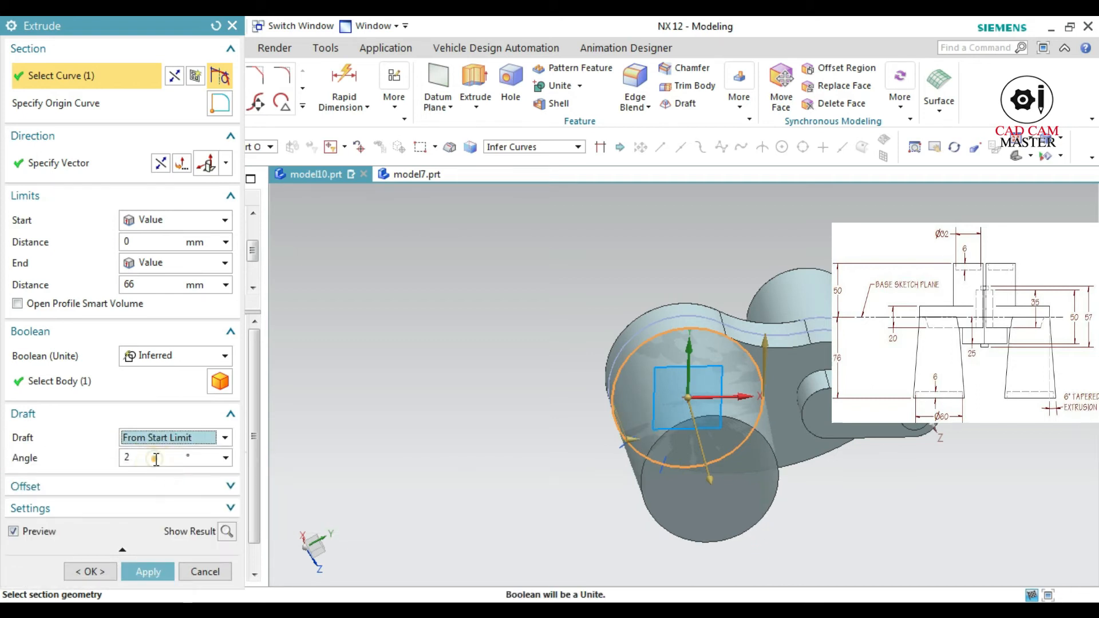
double_click(156, 459)
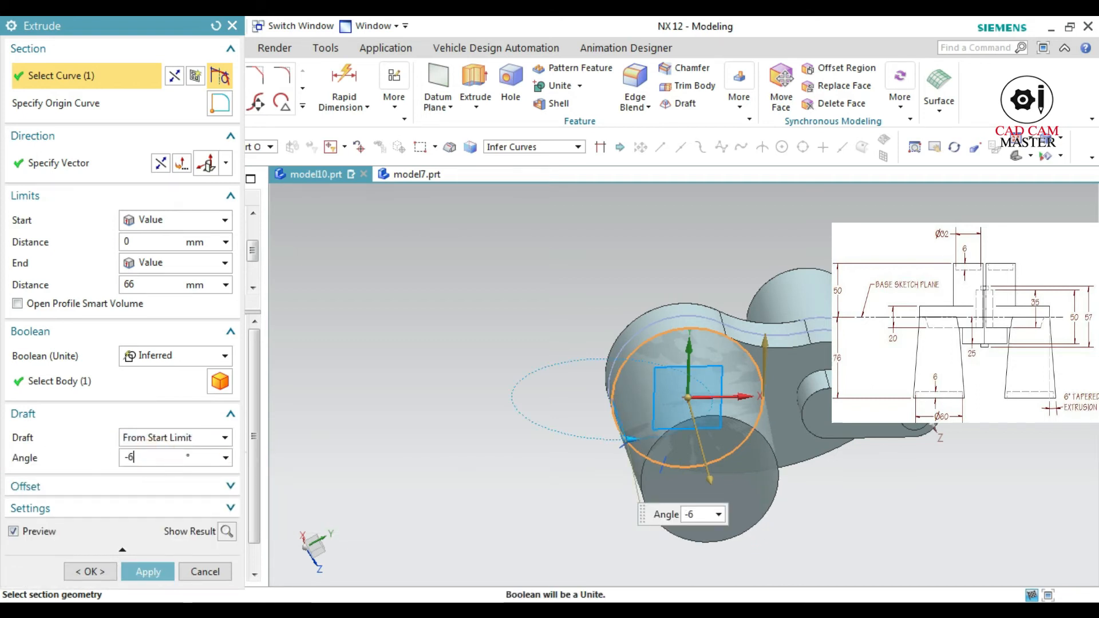
left_click(224, 532)
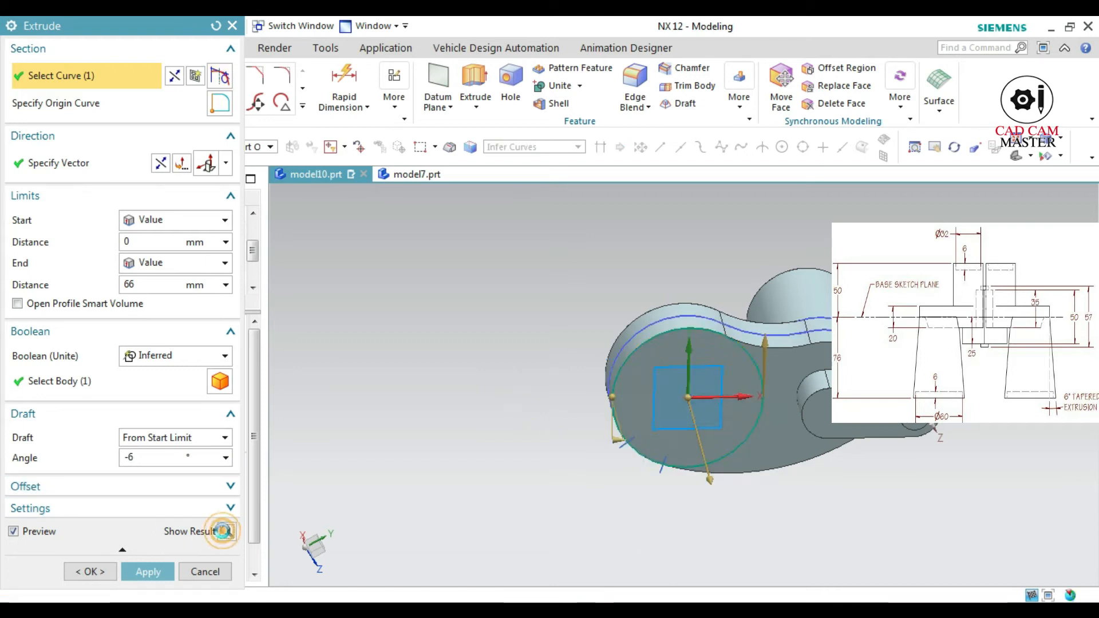
left_click(148, 572)
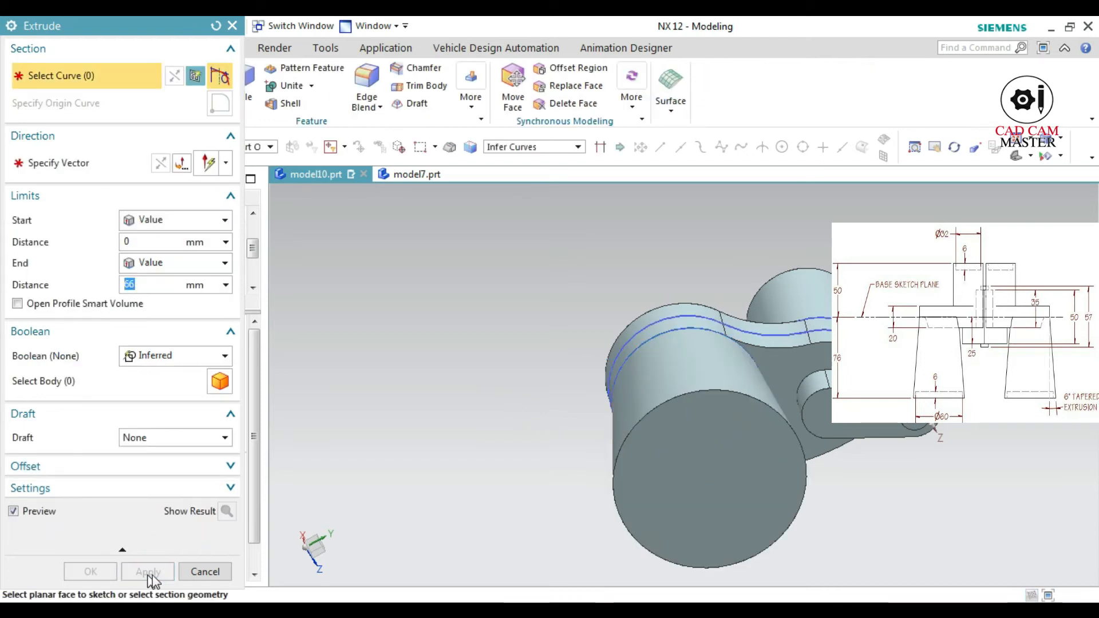
left_click(205, 571)
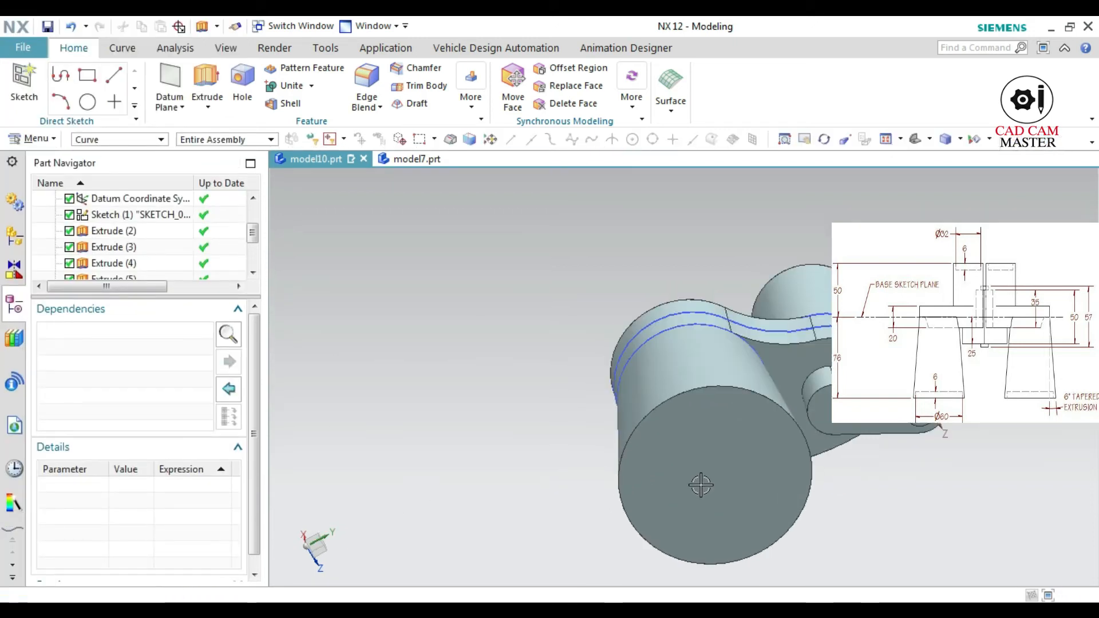
Create a new sketch on the flat end face of the tapered boss
middle_click_drag(830, 563, 805, 524)
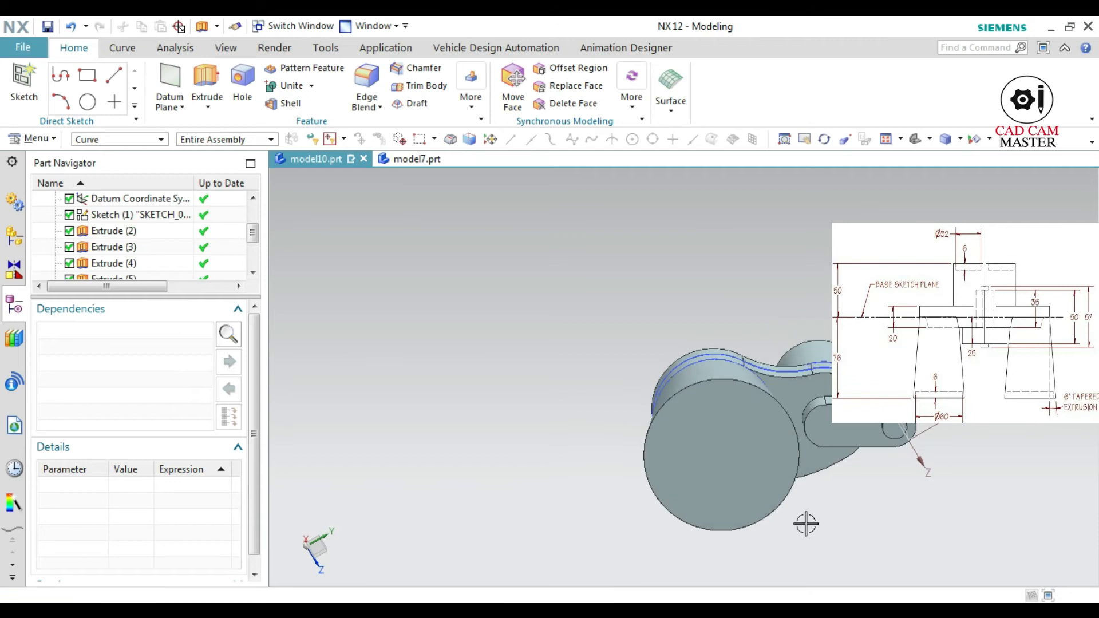
left_click(24, 80)
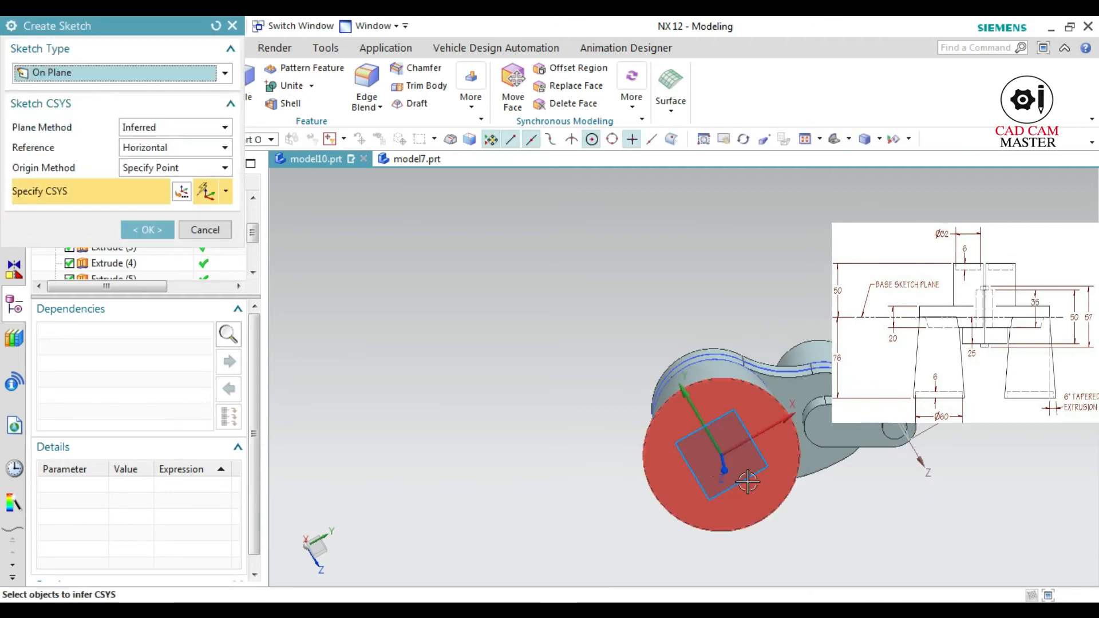
left_click(704, 484)
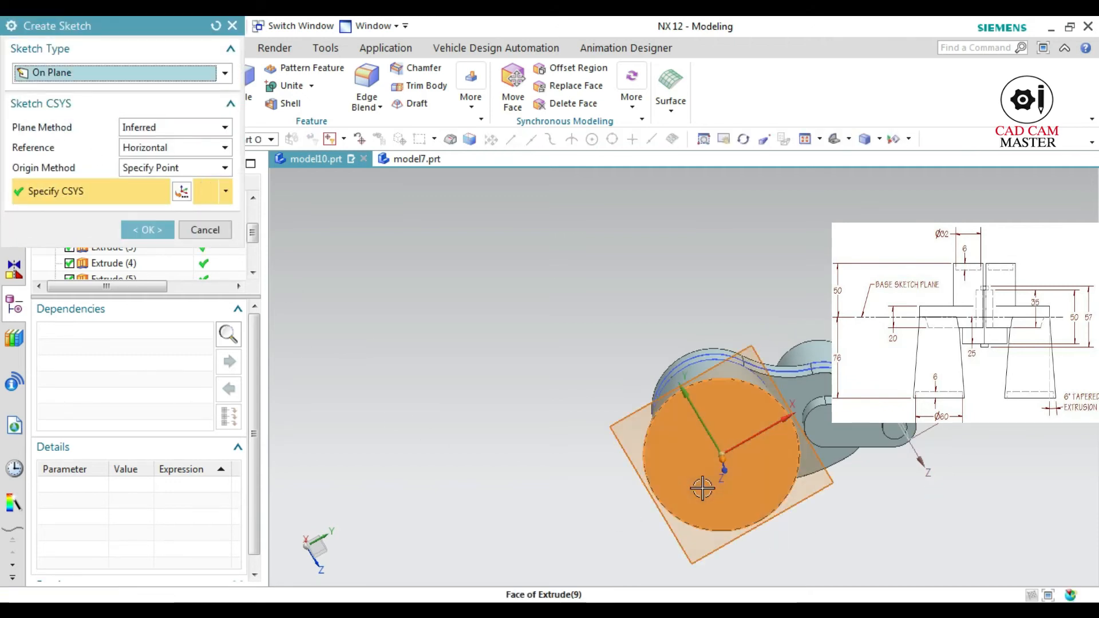
left_click(148, 230)
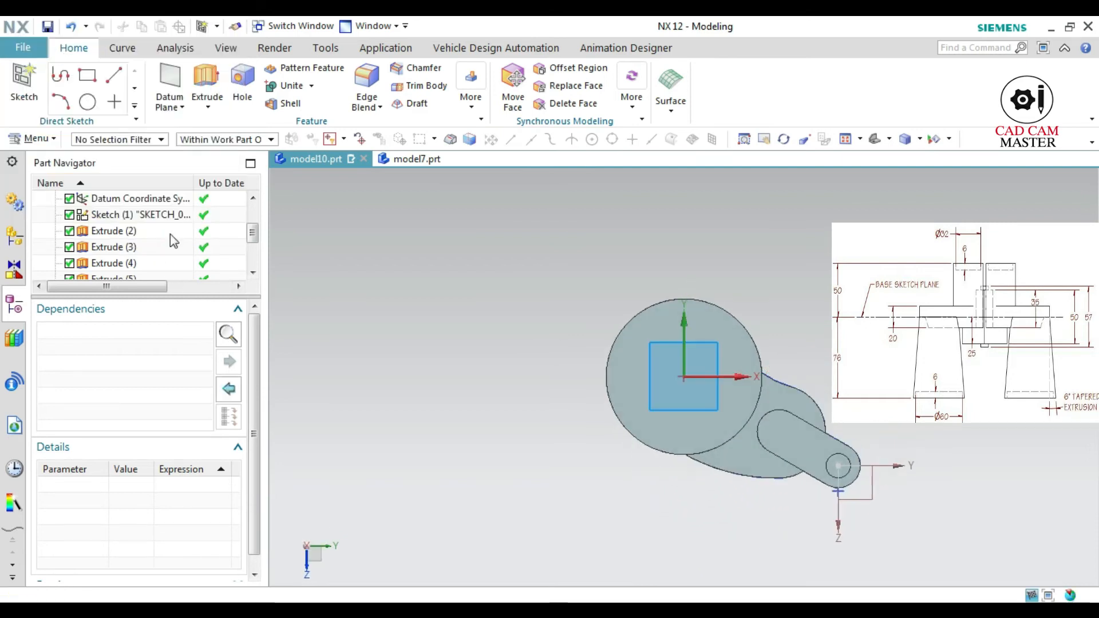
Draw a 60 mm diameter circle centred on the sketch origin and finish the sketch
left_click(202, 75)
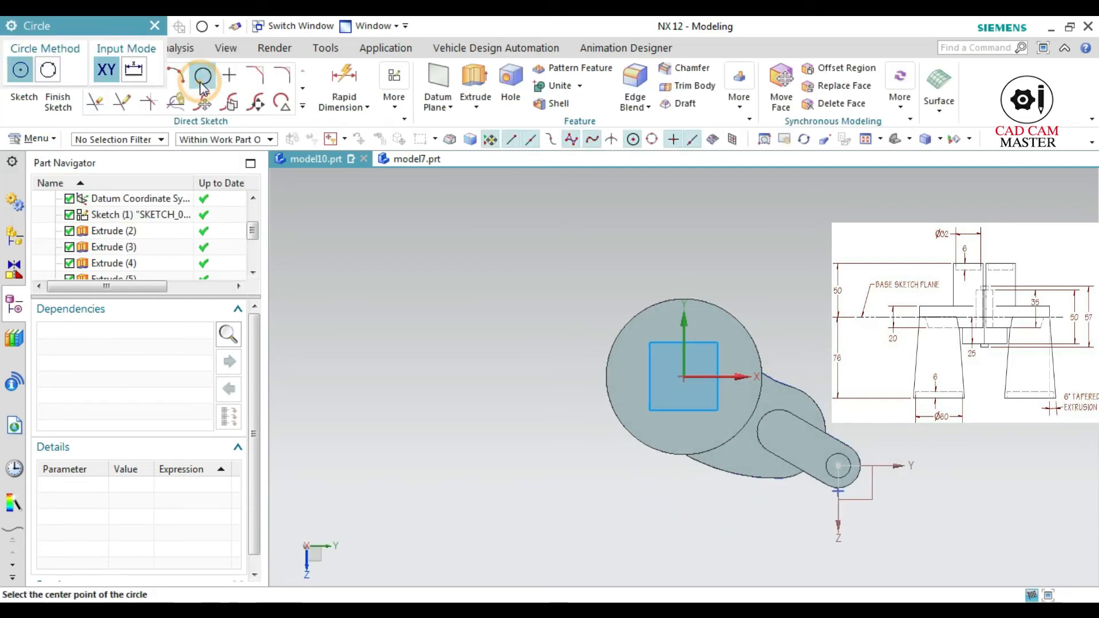
left_click(684, 379)
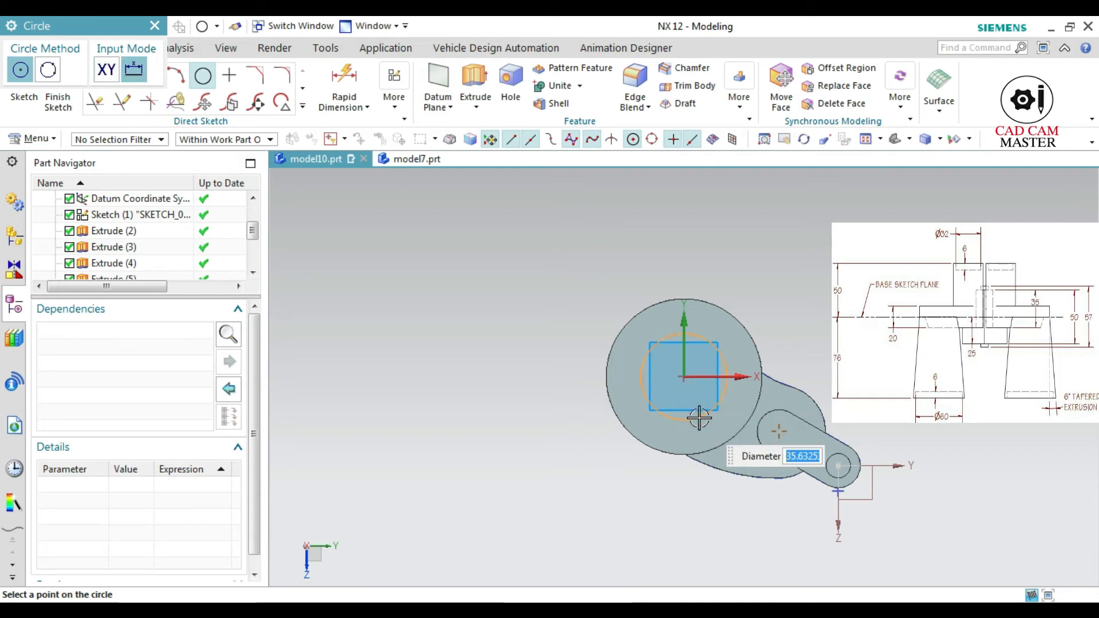
key("Return")
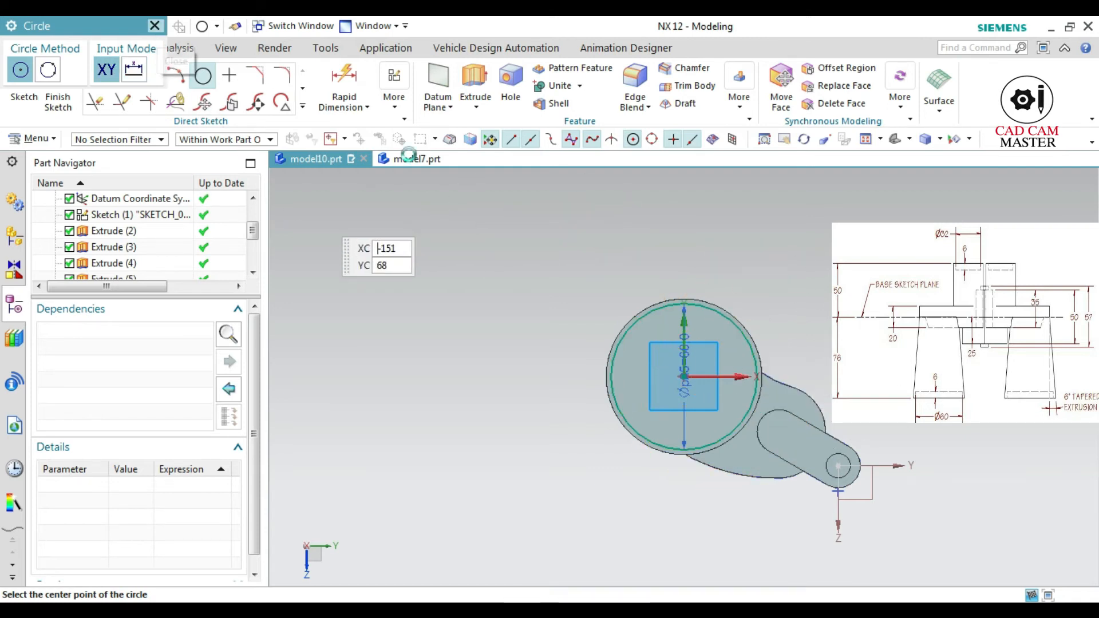
left_click(70, 109)
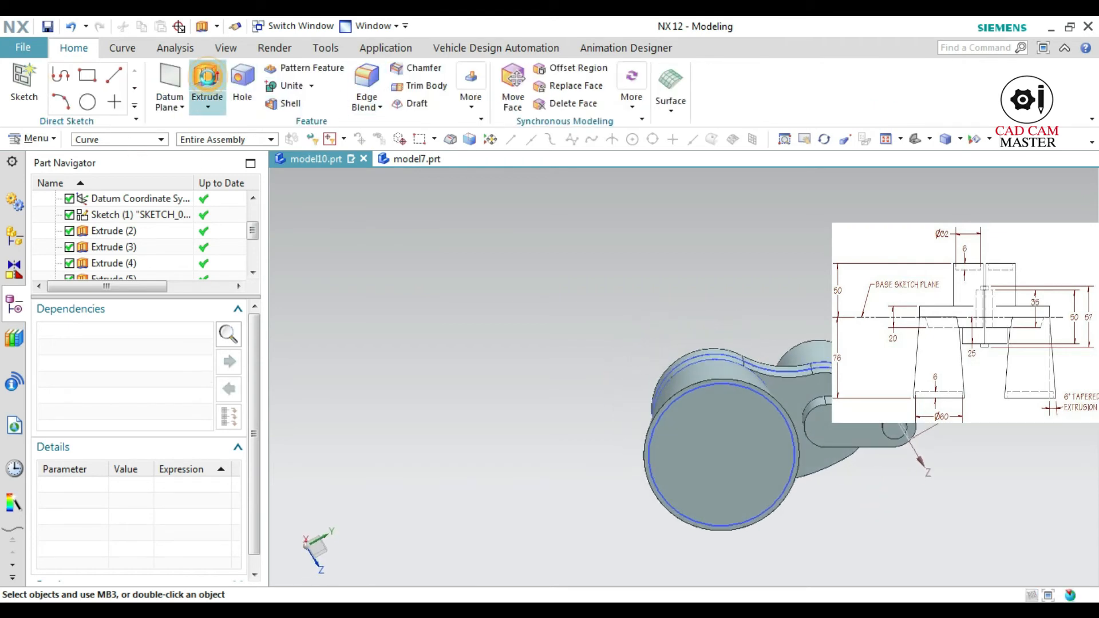
Extrude the 60 mm circle 6 mm inward from the tapered boss's end face, subtracting it to form a shallow recess
left_click(207, 86)
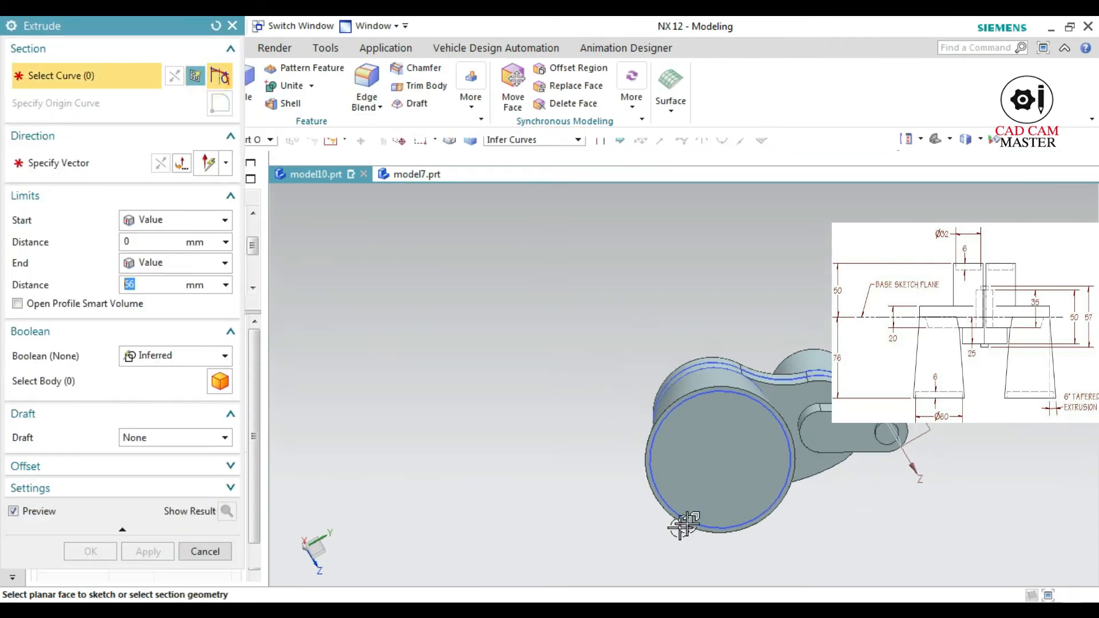
left_click(654, 477)
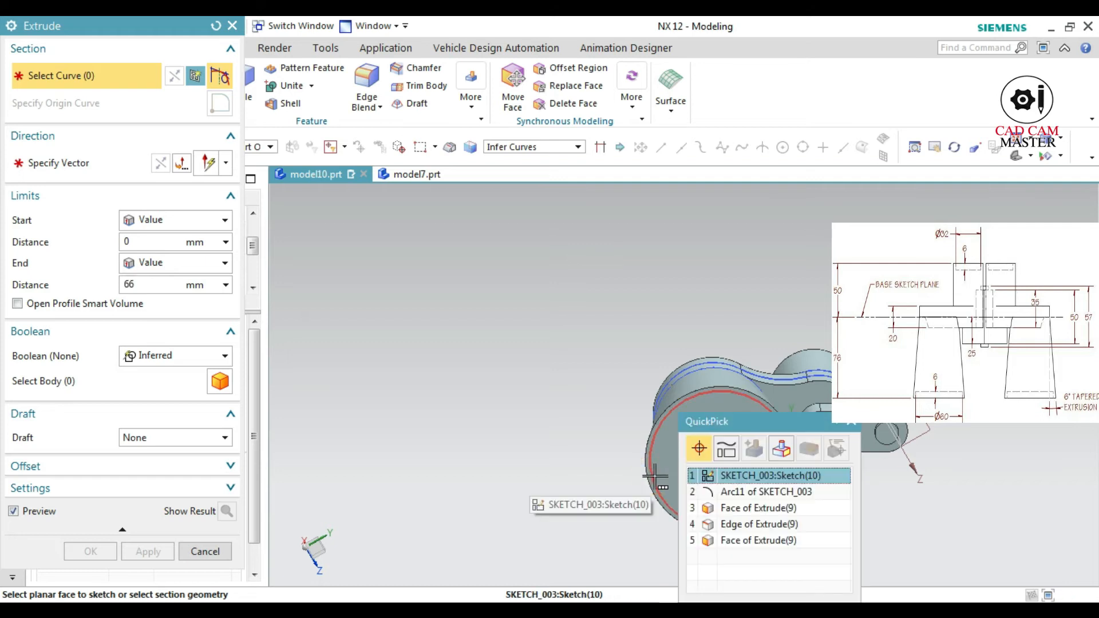
left_click(728, 480)
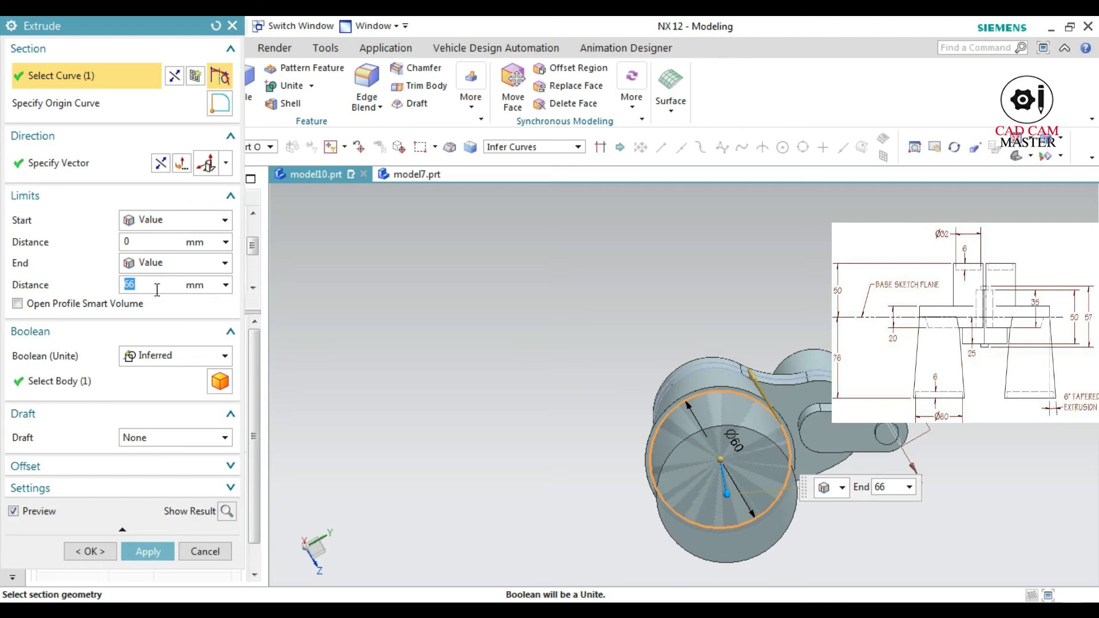
left_click(159, 164)
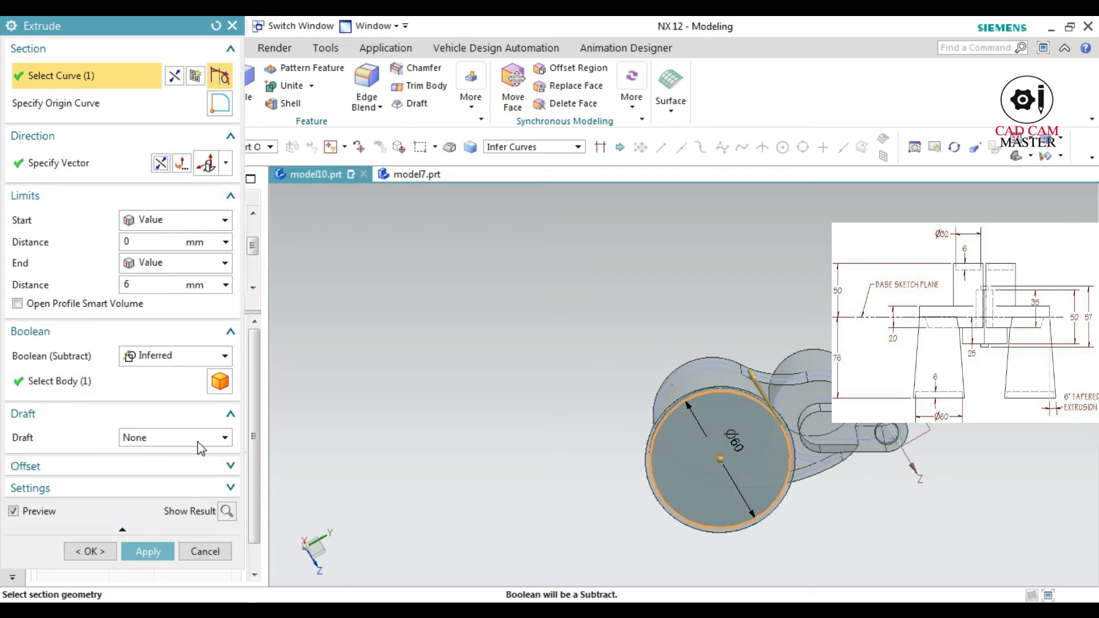
left_click(226, 511)
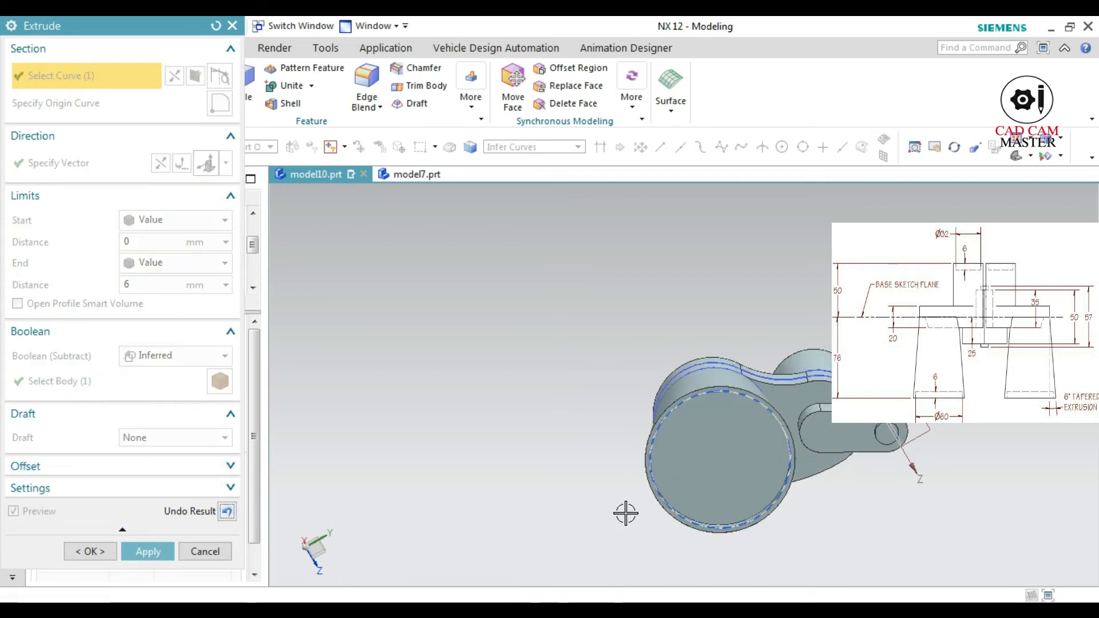
middle_click_drag(699, 465, 750, 458)
middle_click_drag(886, 437, 767, 483)
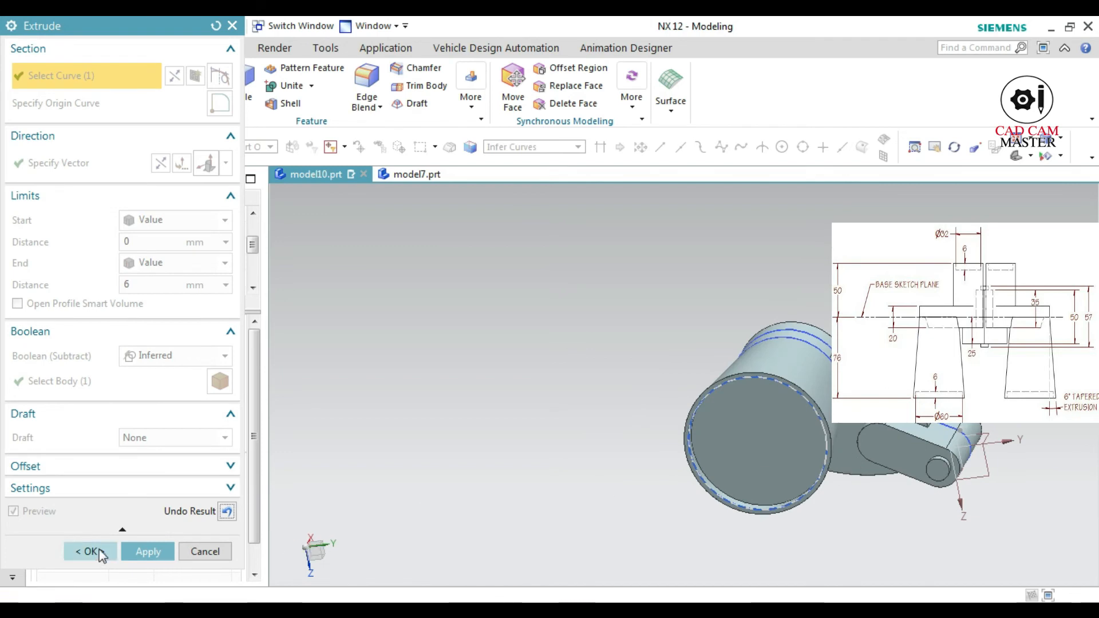
left_click(148, 552)
scroll(762, 439, "down", 3)
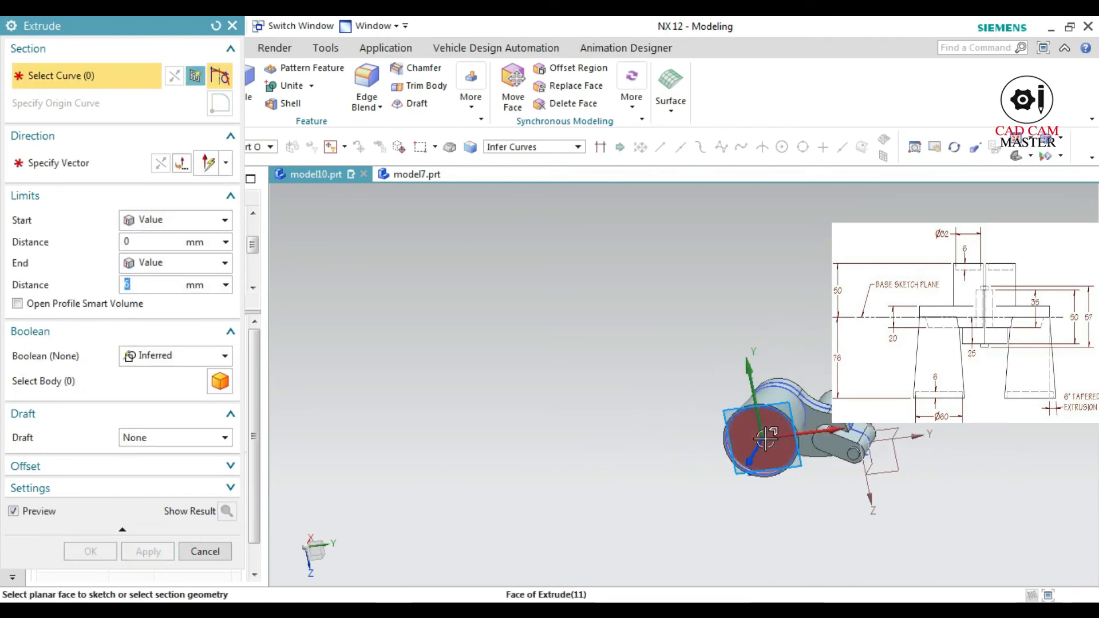
scroll(762, 440, "up", 2)
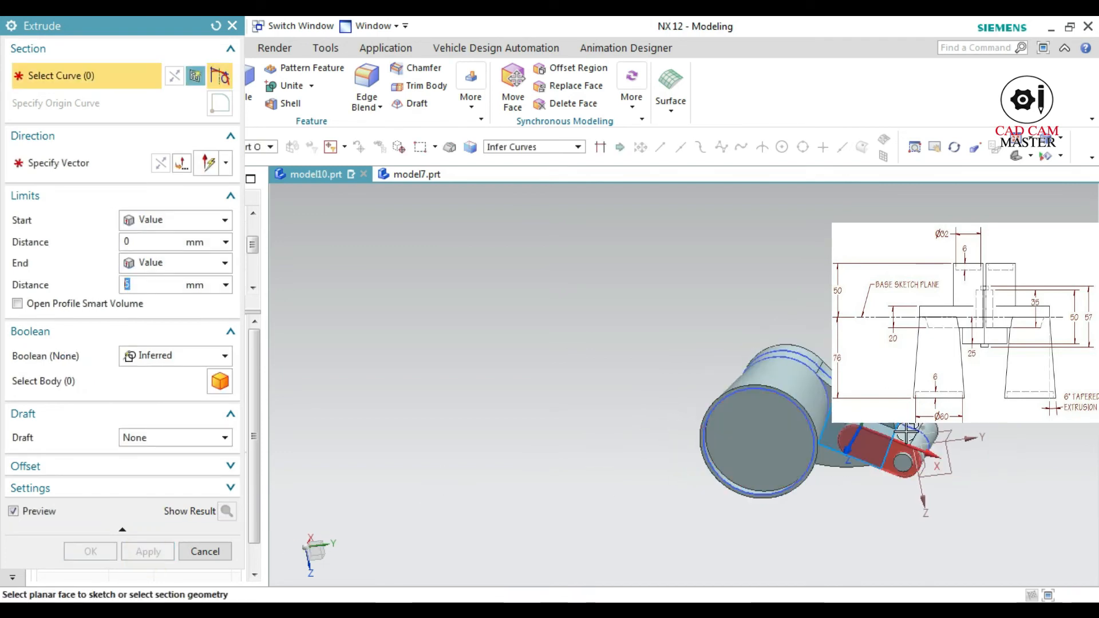
left_click(217, 551)
Create a new sketch on the flat end face of the straight cylindrical boss on the opposite side of the plate
middle_click_drag(835, 452, 817, 468)
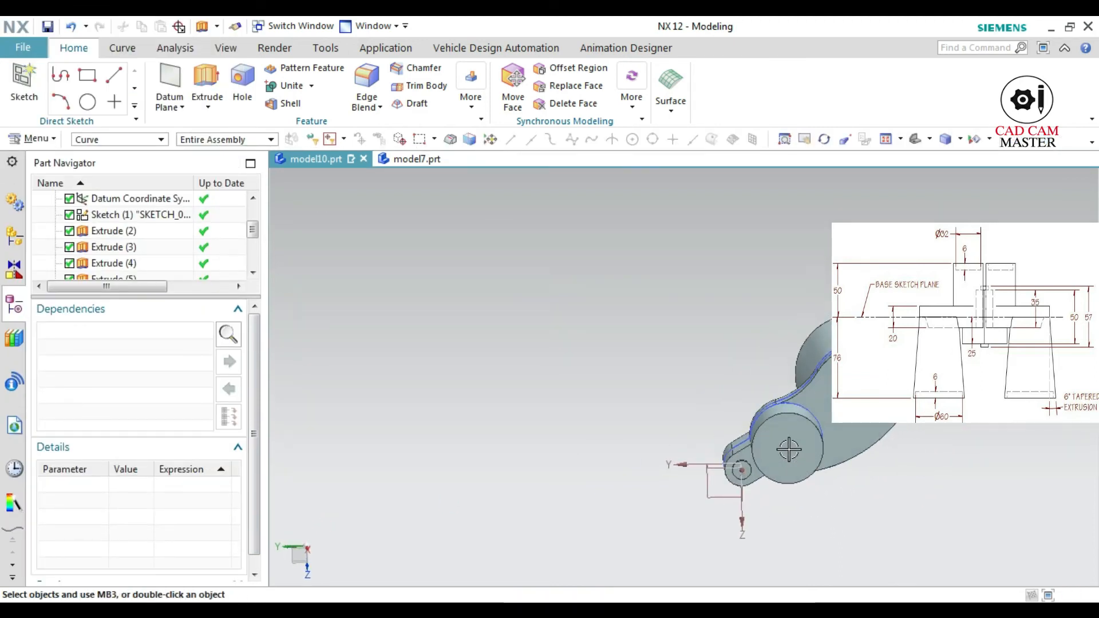
scroll(797, 442, "up", 3)
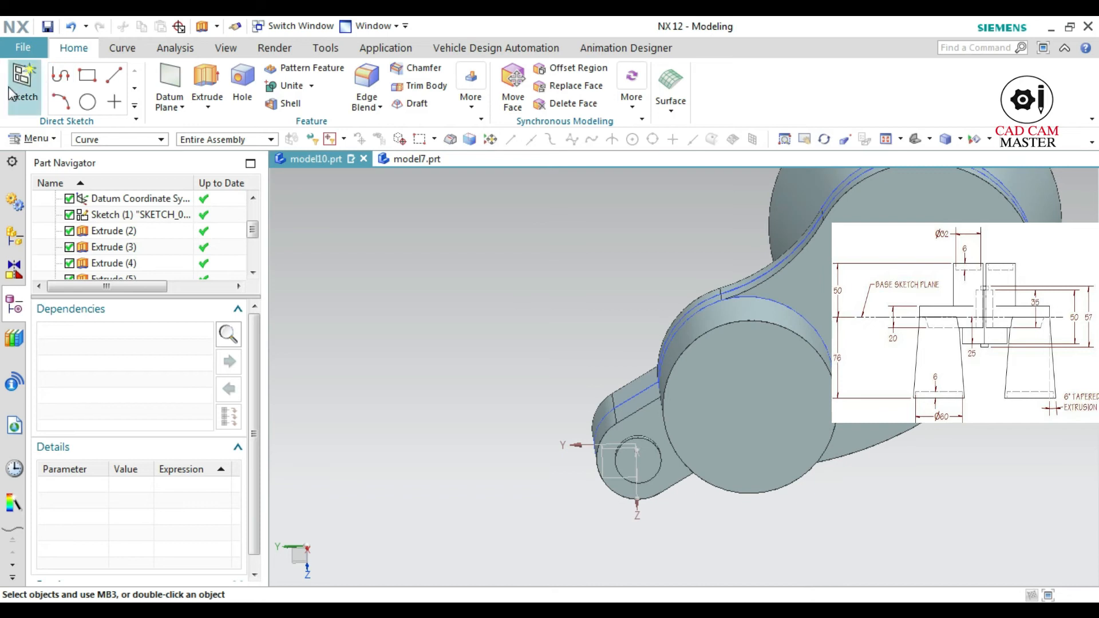
left_click(23, 83)
left_click(722, 421)
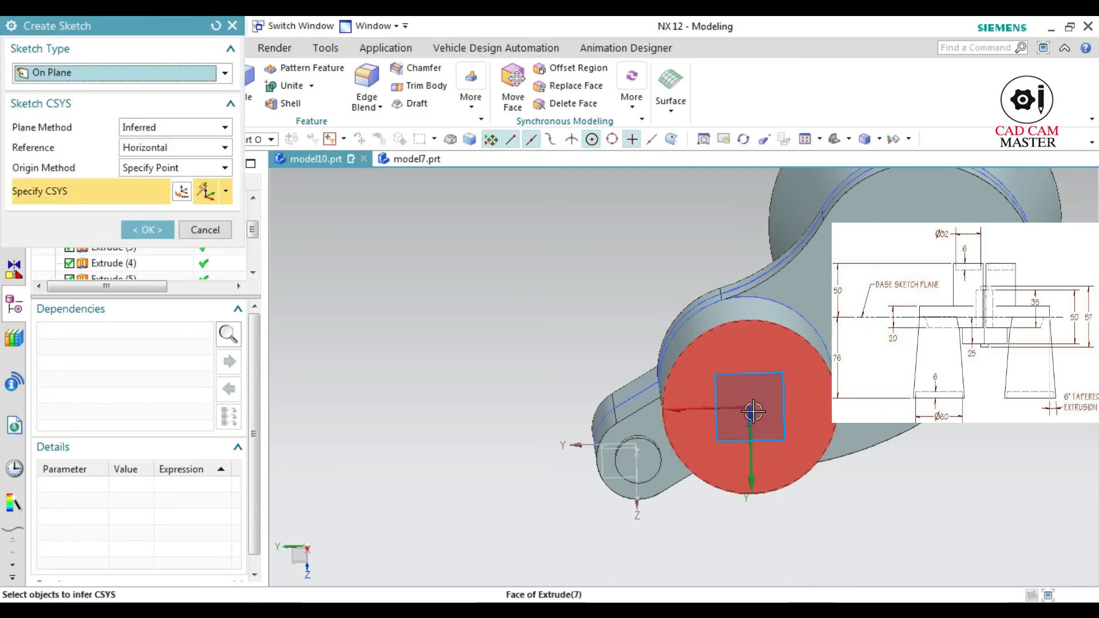
left_click(720, 430)
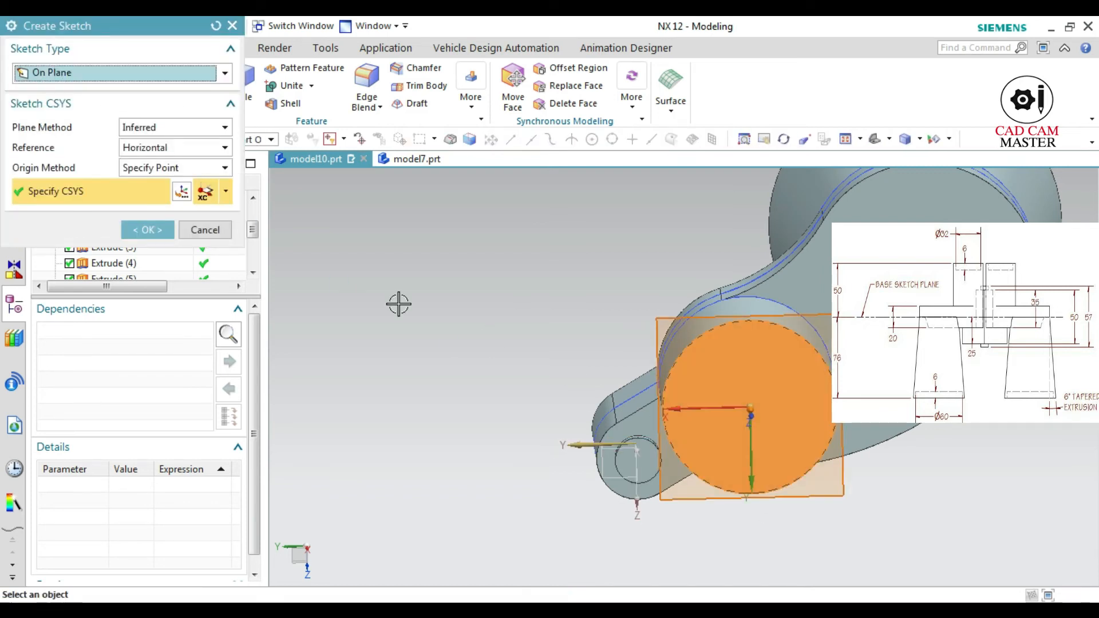
left_click(150, 230)
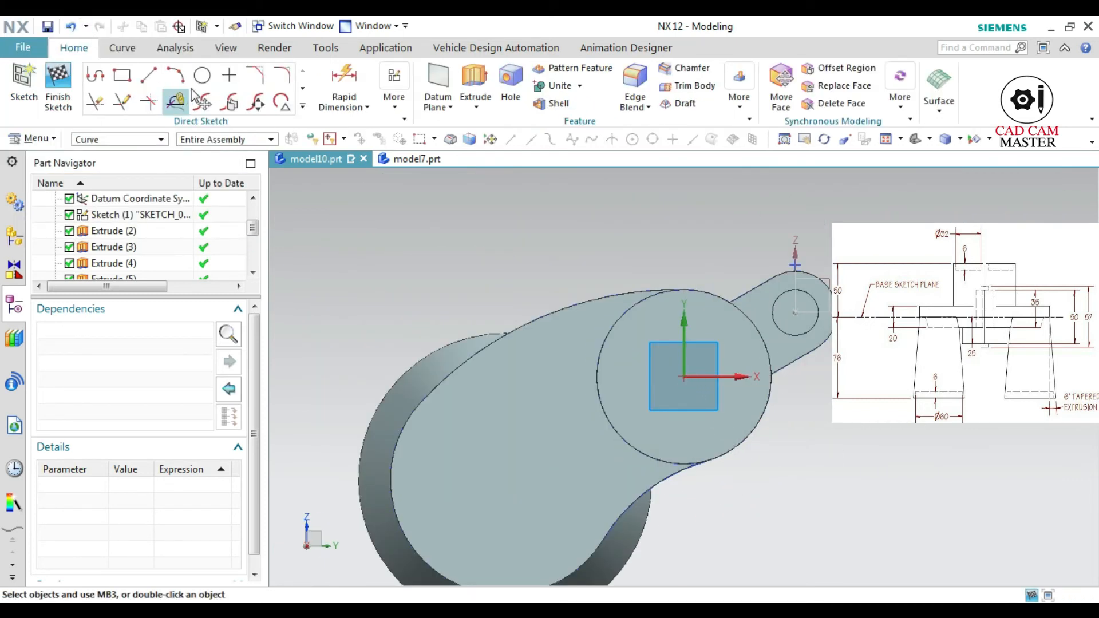
Draw a 32 mm diameter circle centred on the sketch origin
left_click(202, 75)
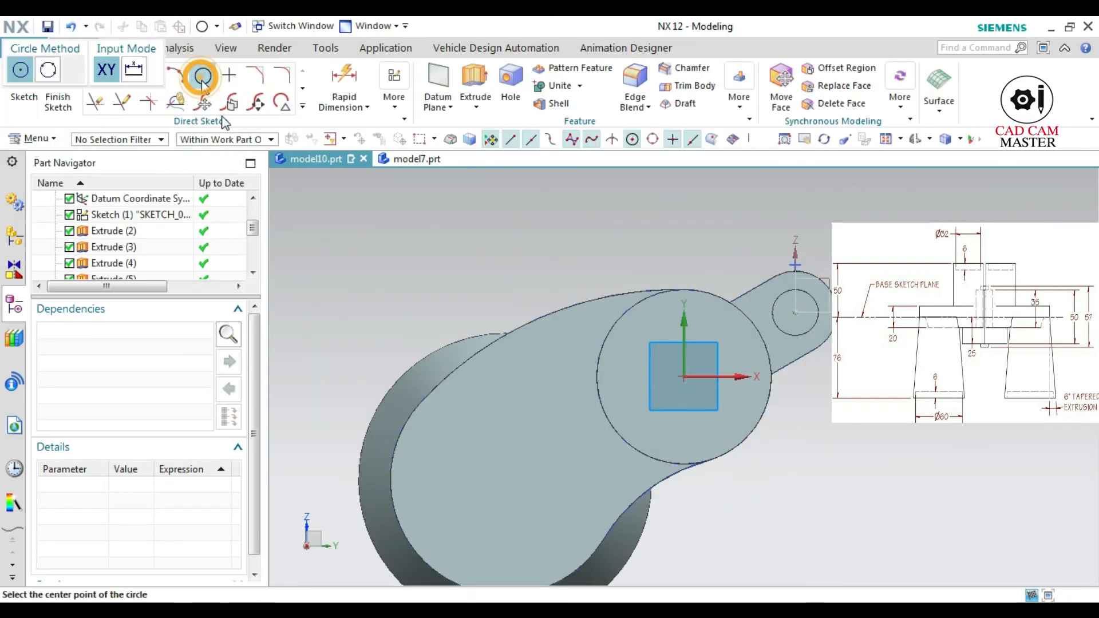
left_click(685, 376)
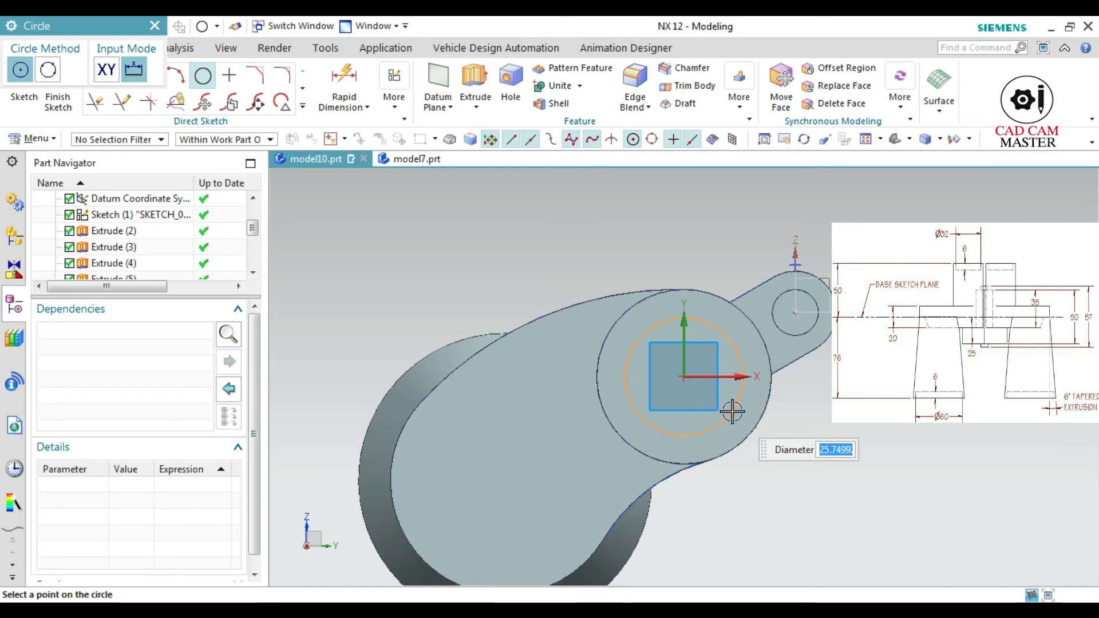
key("Return")
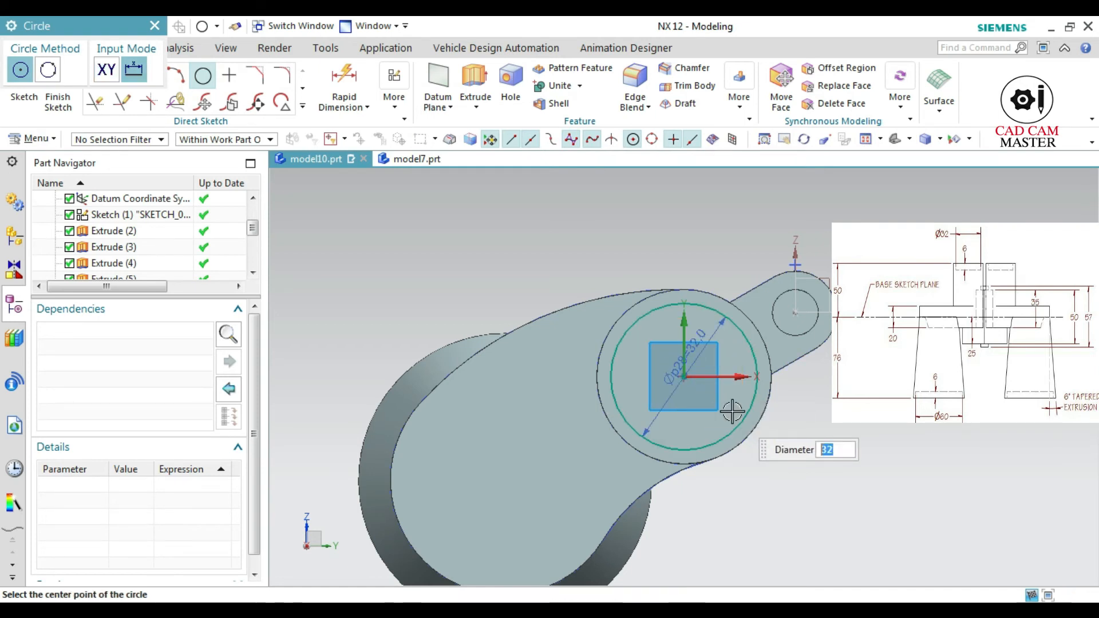
Extrude the 32 mm circle 6 mm into the straight boss, subtracting it from the body
left_click(473, 81)
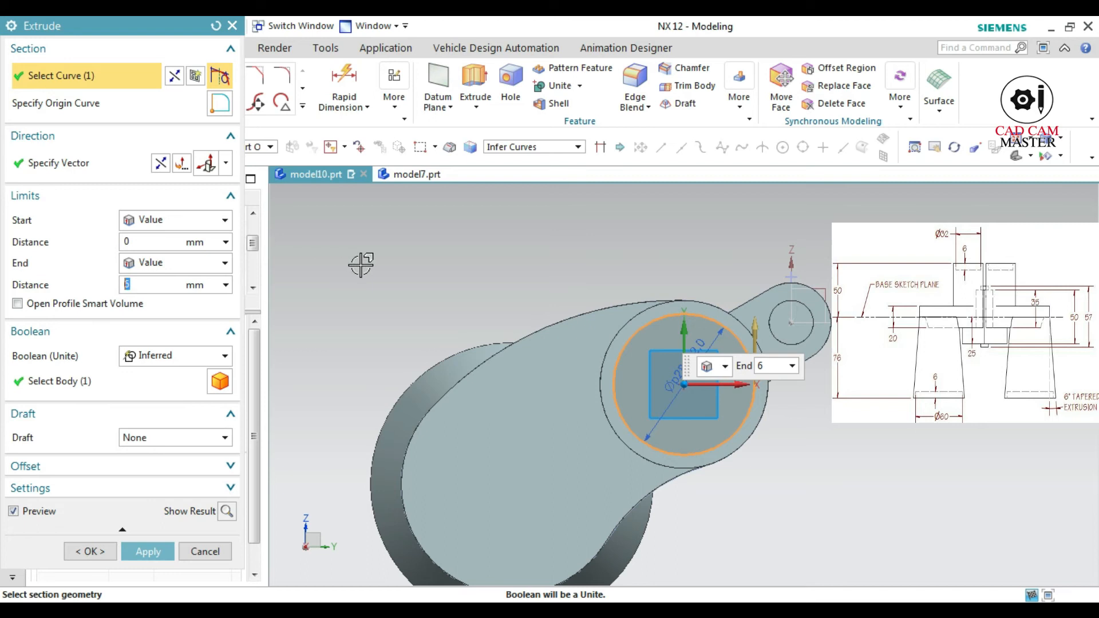
middle_click_drag(507, 348, 541, 365)
left_click(161, 163)
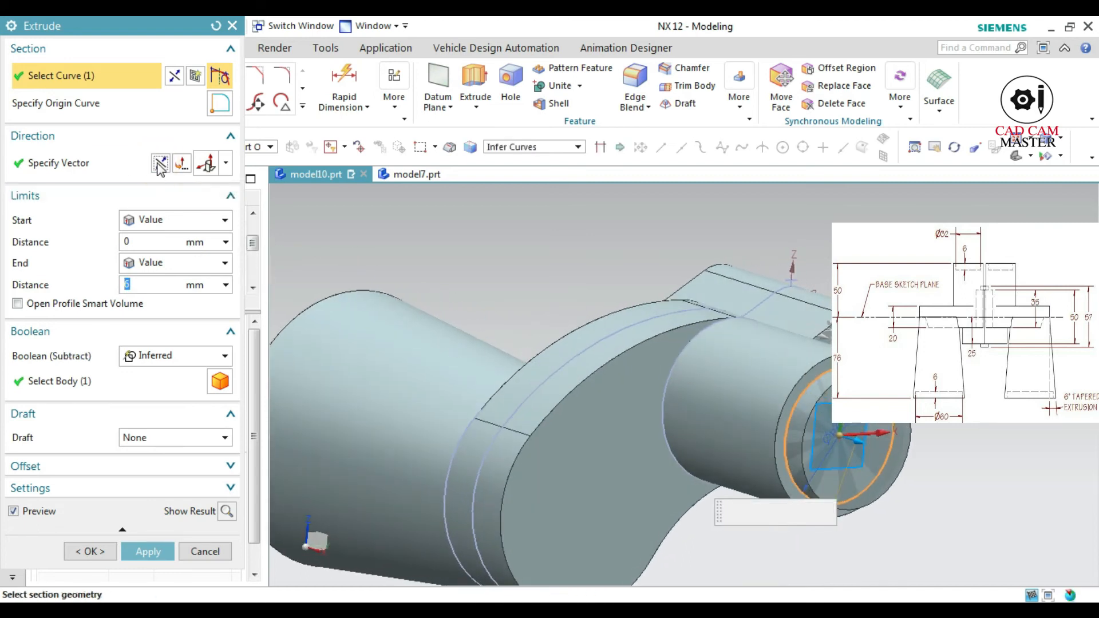
left_click(227, 511)
left_click(146, 550)
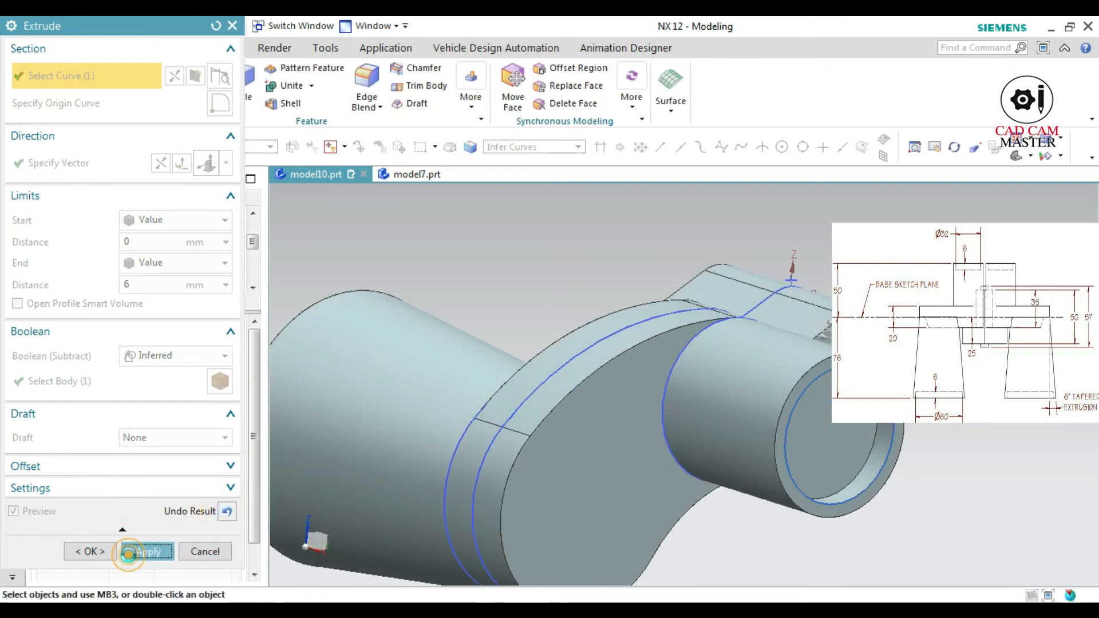
left_click(197, 551)
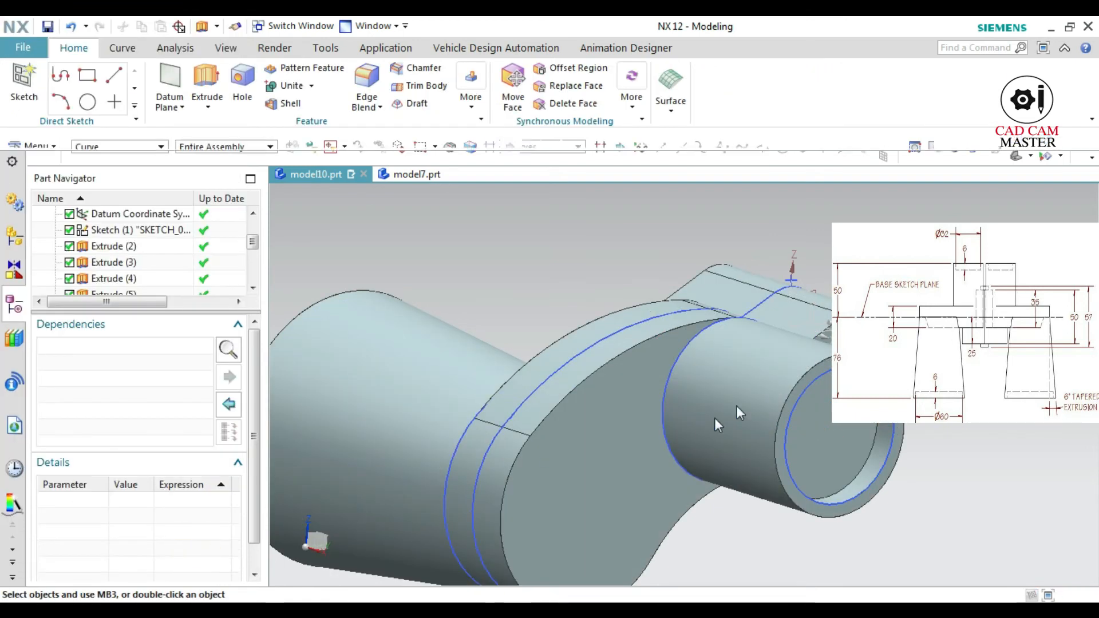
Mirror all features of the modelled half about the XZ plane of the datum coordinate system with Mirror Feature
scroll(715, 415, "down", 3)
middle_click_drag(800, 463, 568, 467)
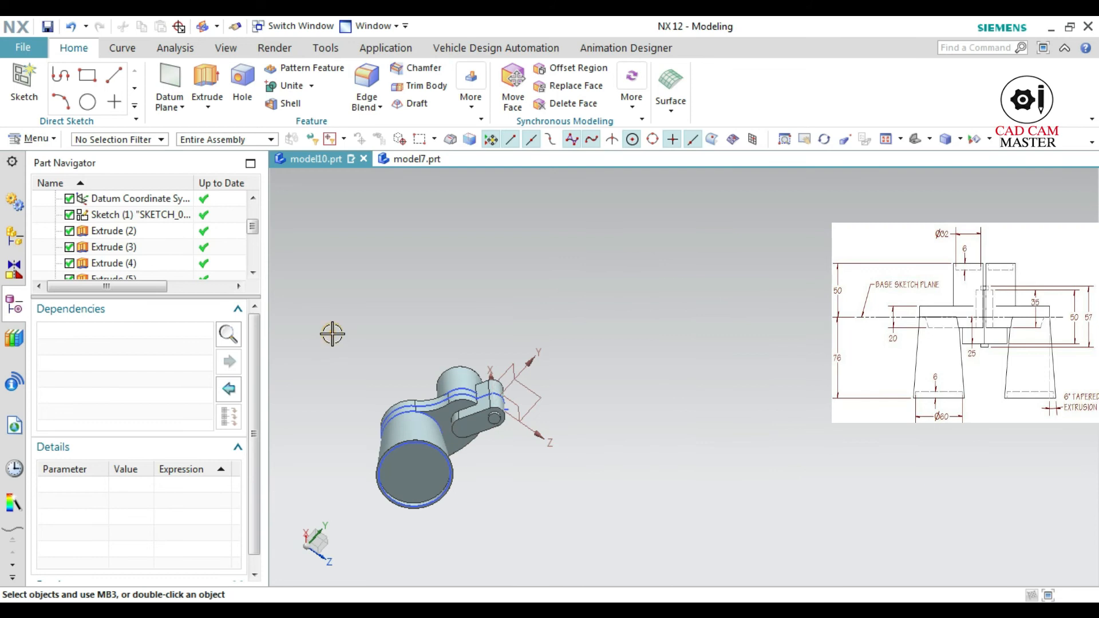
left_click_drag(332, 333, 510, 547)
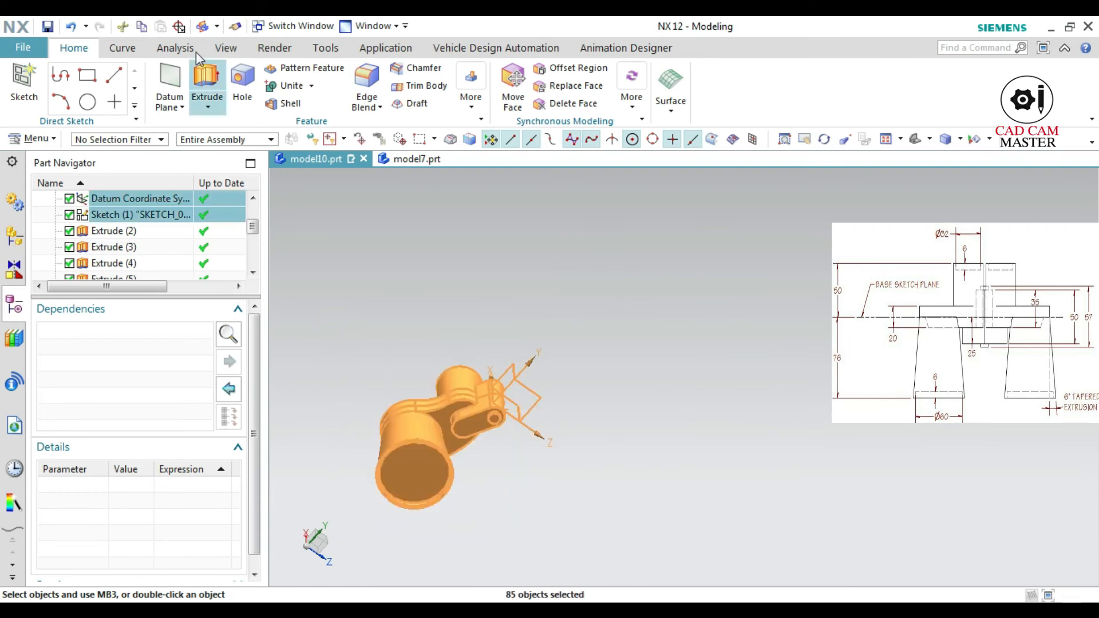
left_click(468, 113)
left_click(675, 142)
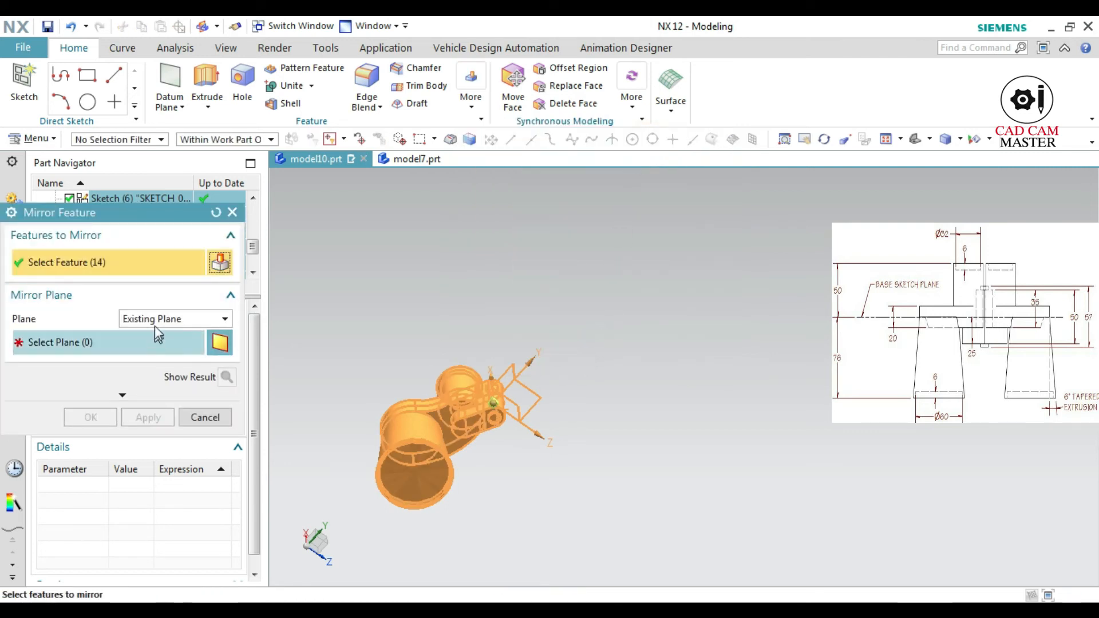
left_click(143, 342)
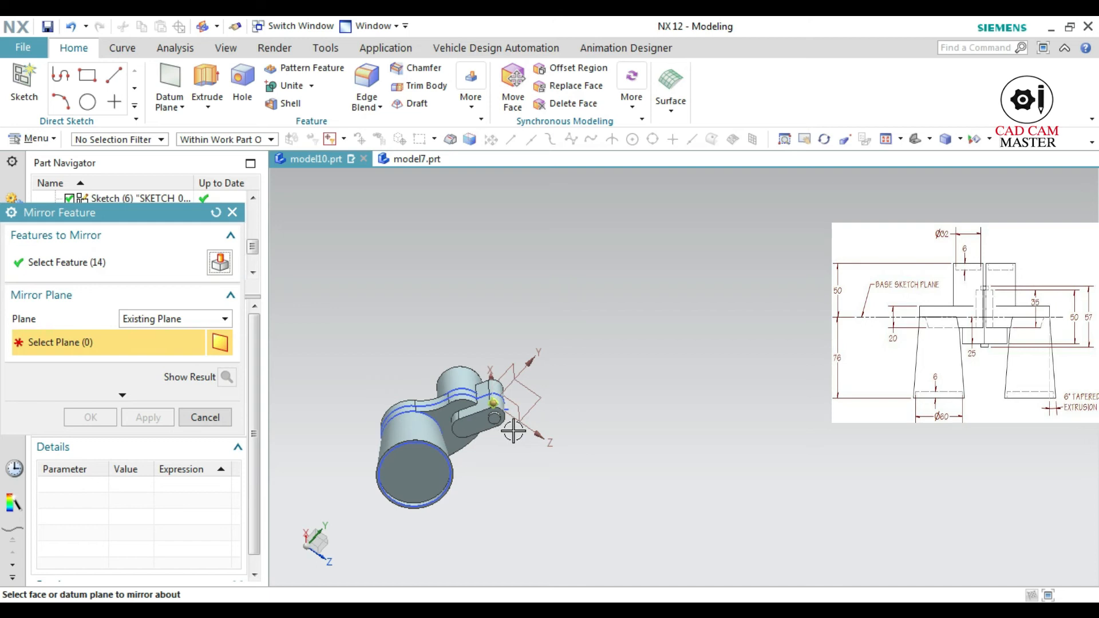
scroll(513, 430, "down", 5)
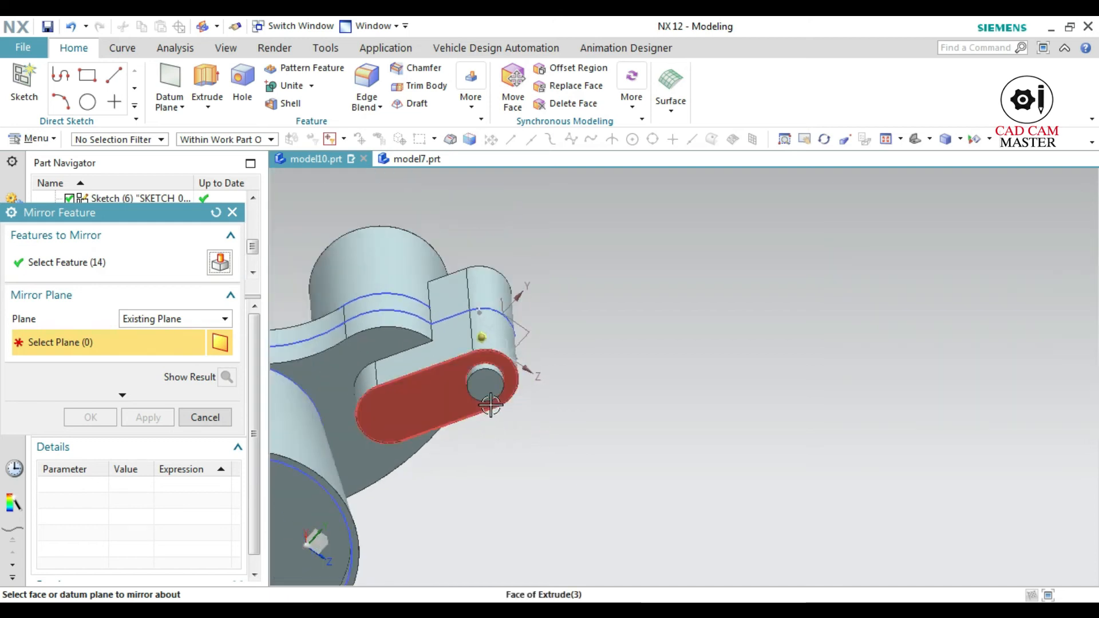
middle_click_drag(538, 370, 524, 426)
scroll(523, 427, "up", 1)
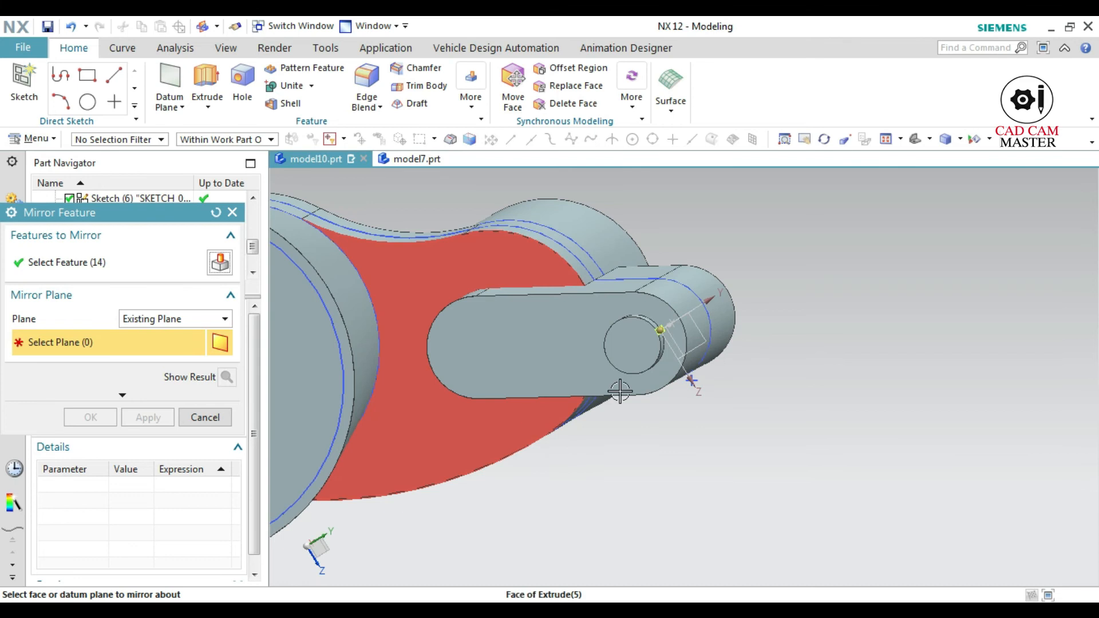
scroll(655, 367, "up", 3)
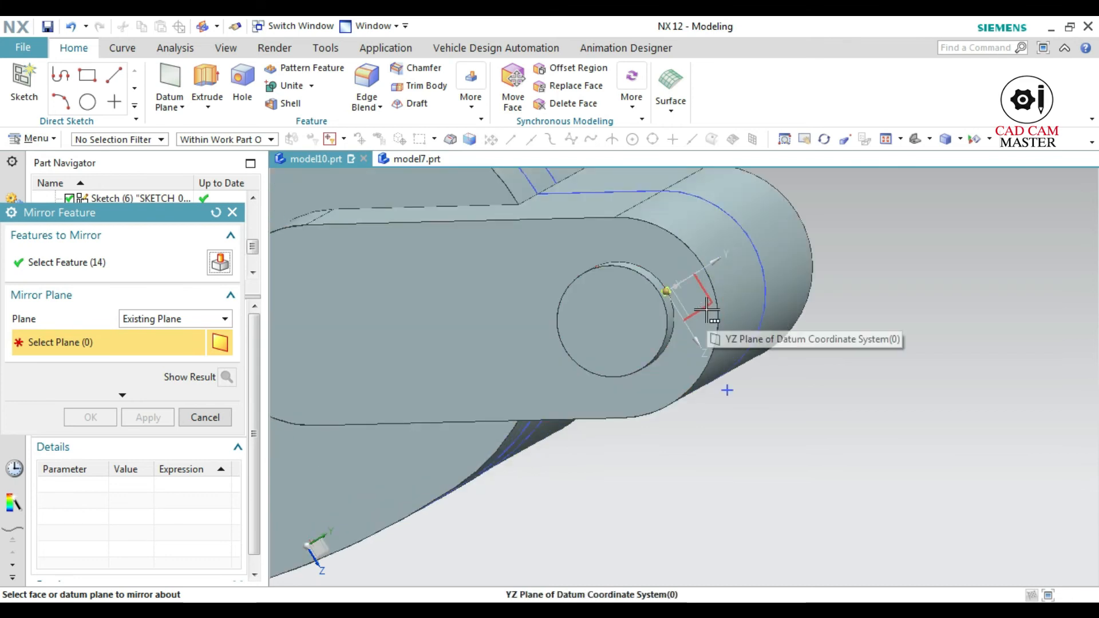
middle_click_drag(674, 343, 602, 387)
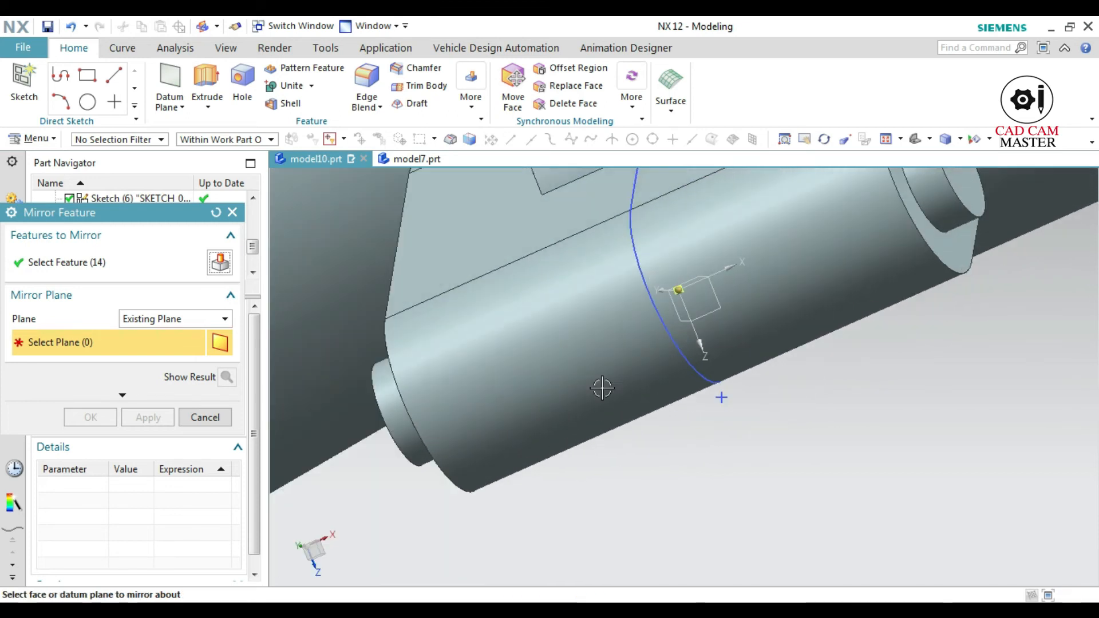
left_click(714, 312)
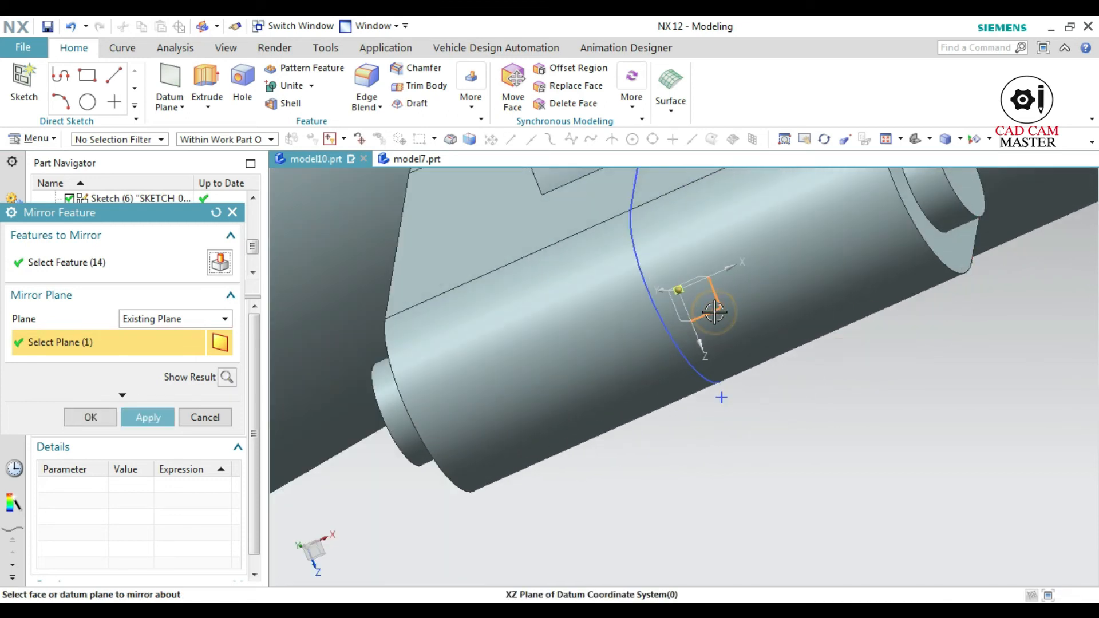
left_click(154, 419)
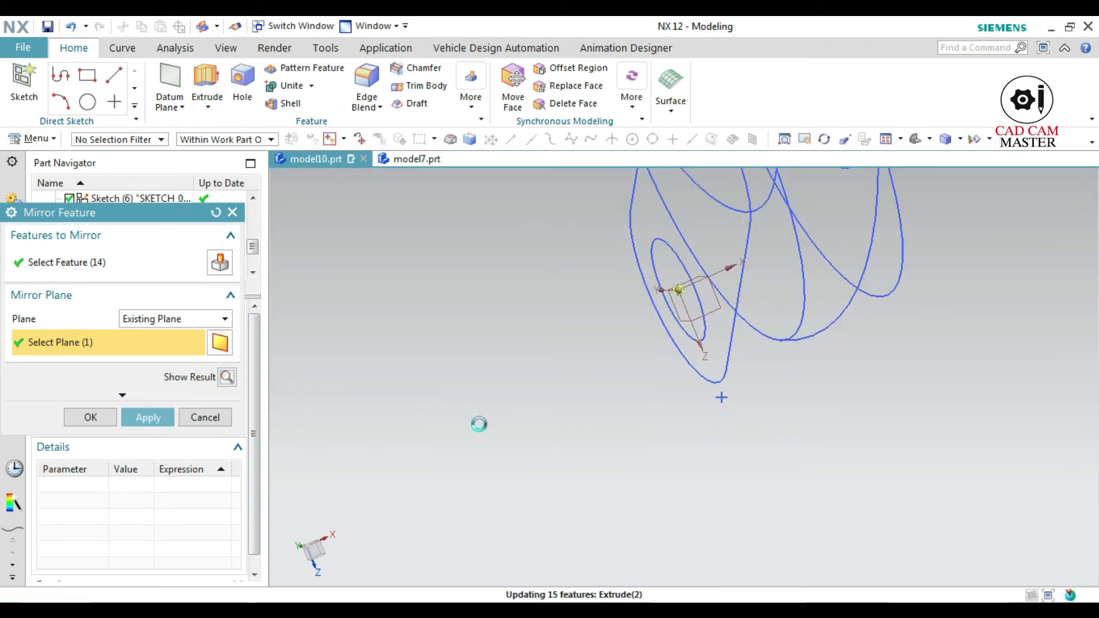
scroll(480, 427, "down", 5)
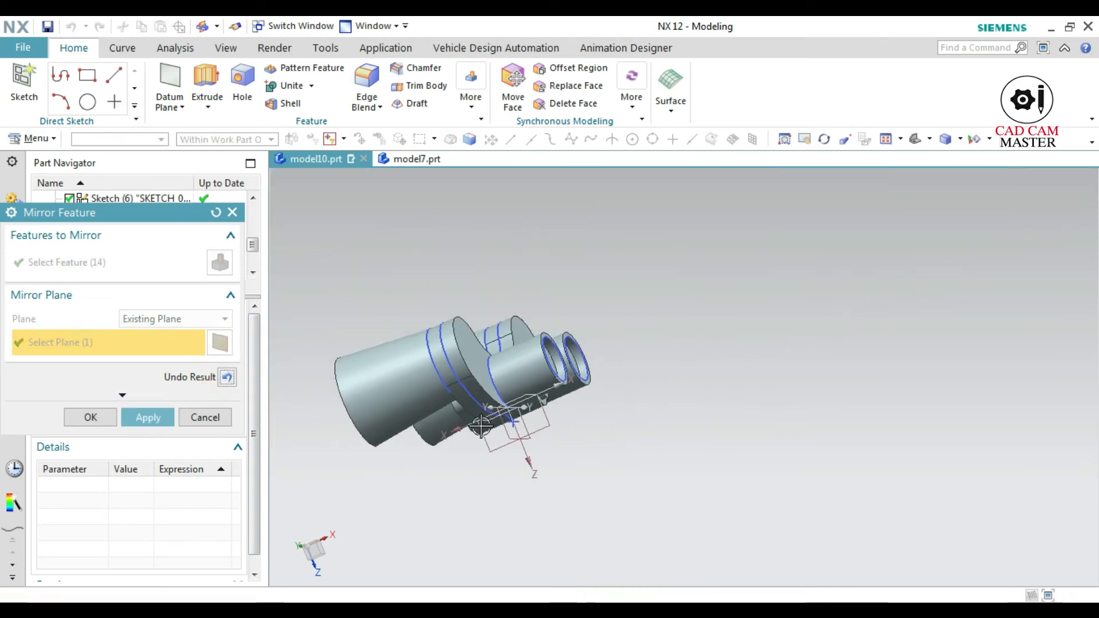
middle_click_drag(382, 466, 346, 429)
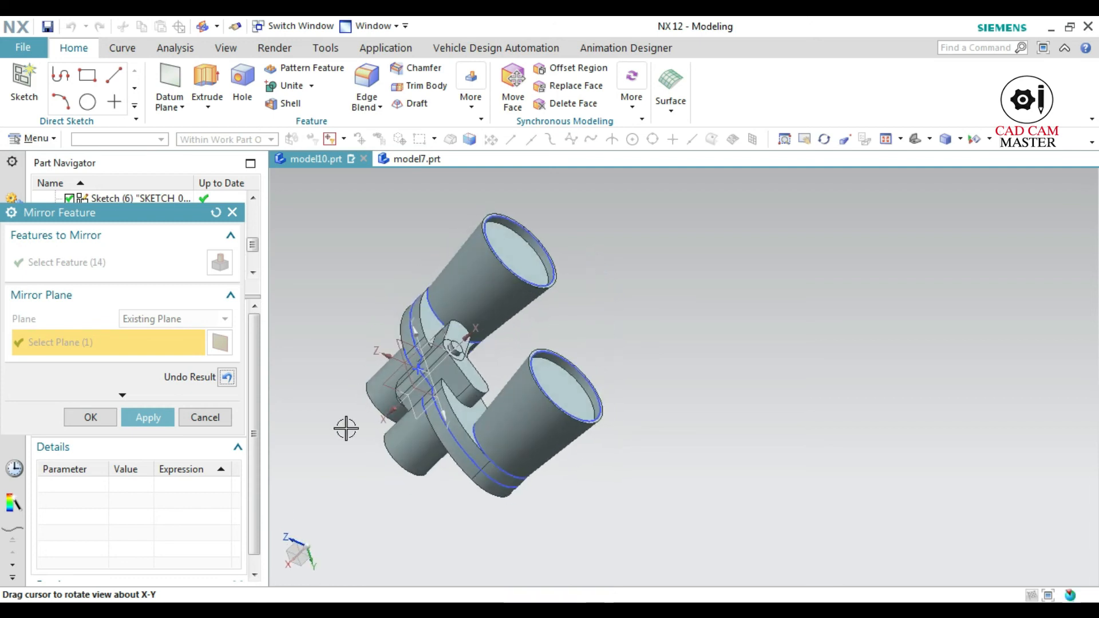
left_click(147, 417)
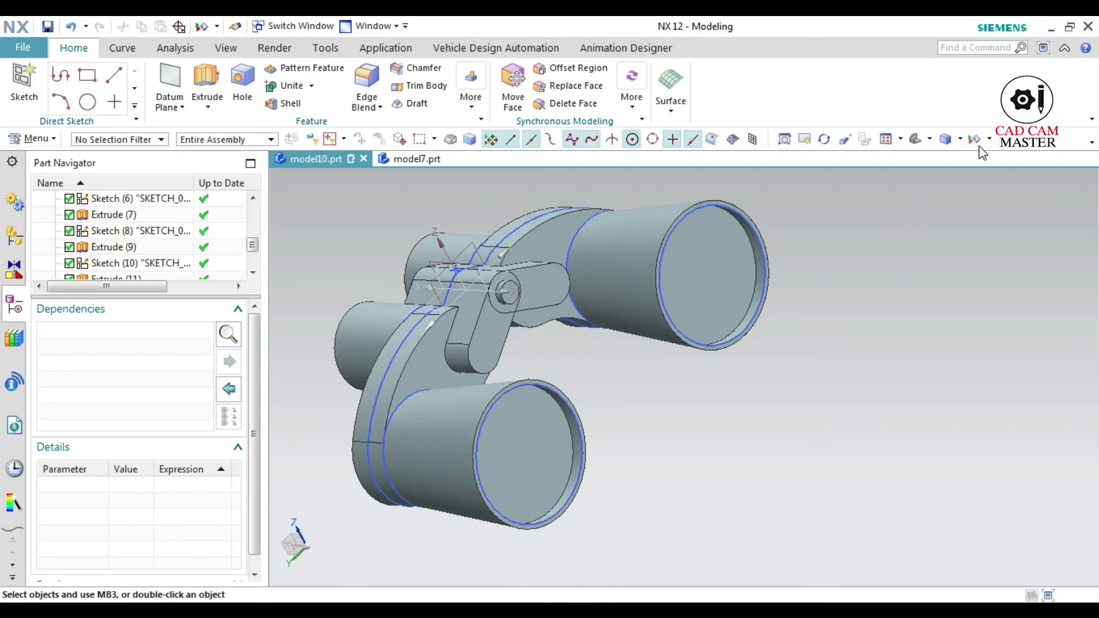
Hide all datums and sketches so that only the solid model is displayed
left_click(975, 140)
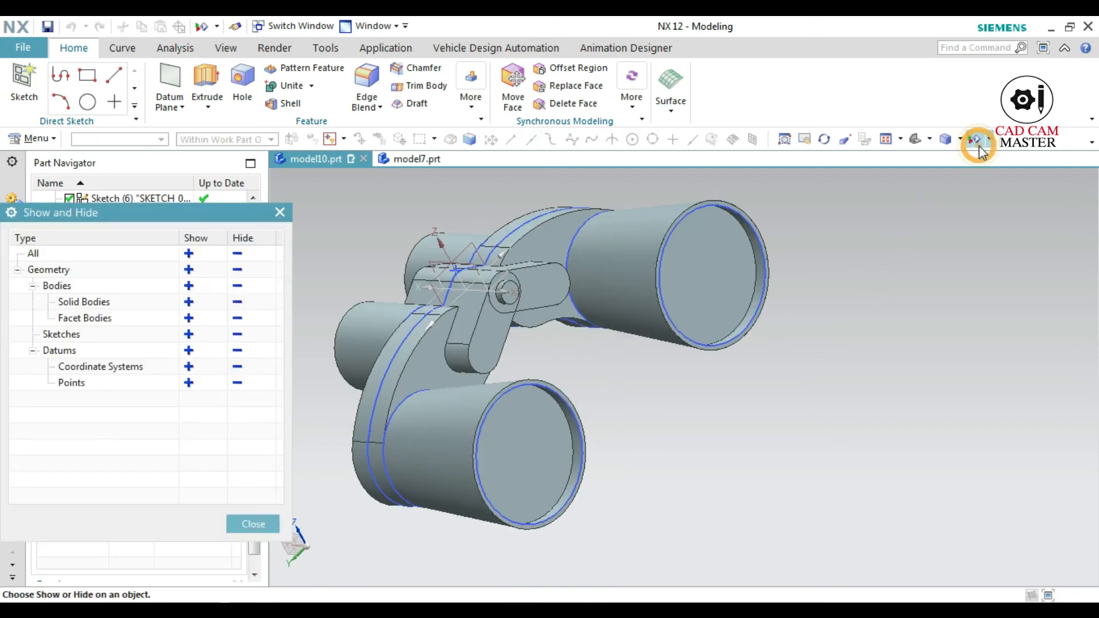
left_click(237, 351)
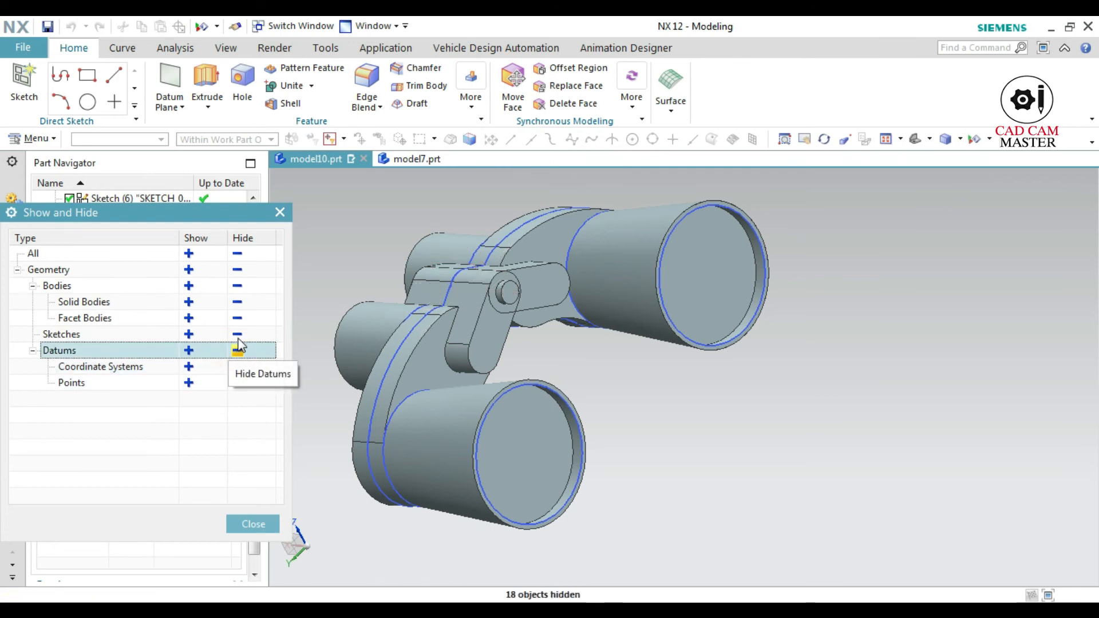
left_click(237, 335)
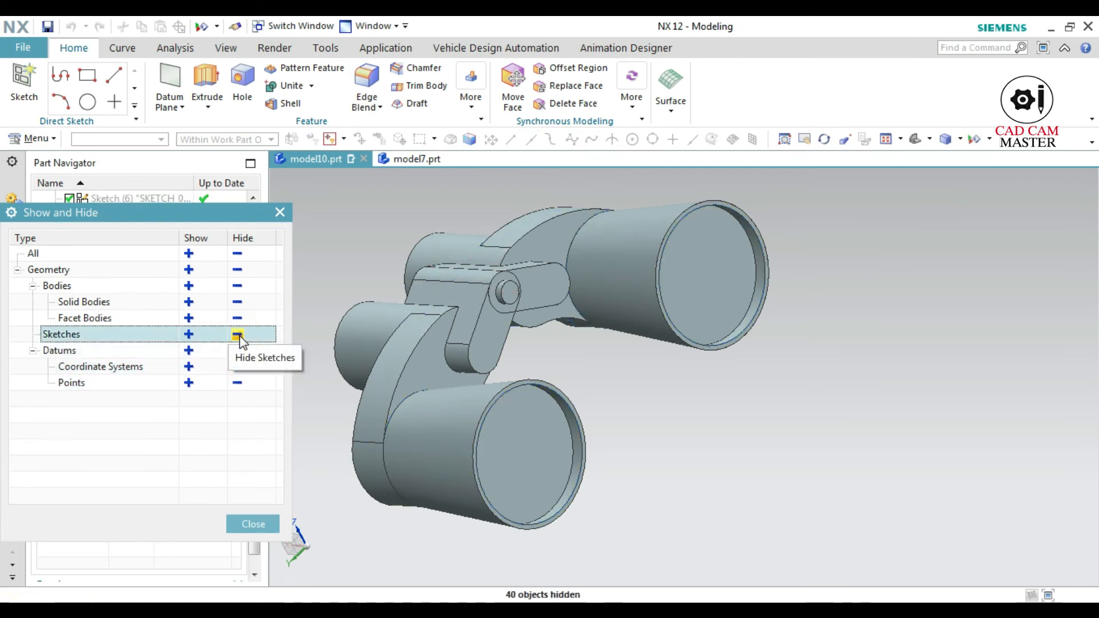
left_click(252, 524)
middle_click_drag(330, 376, 332, 453)
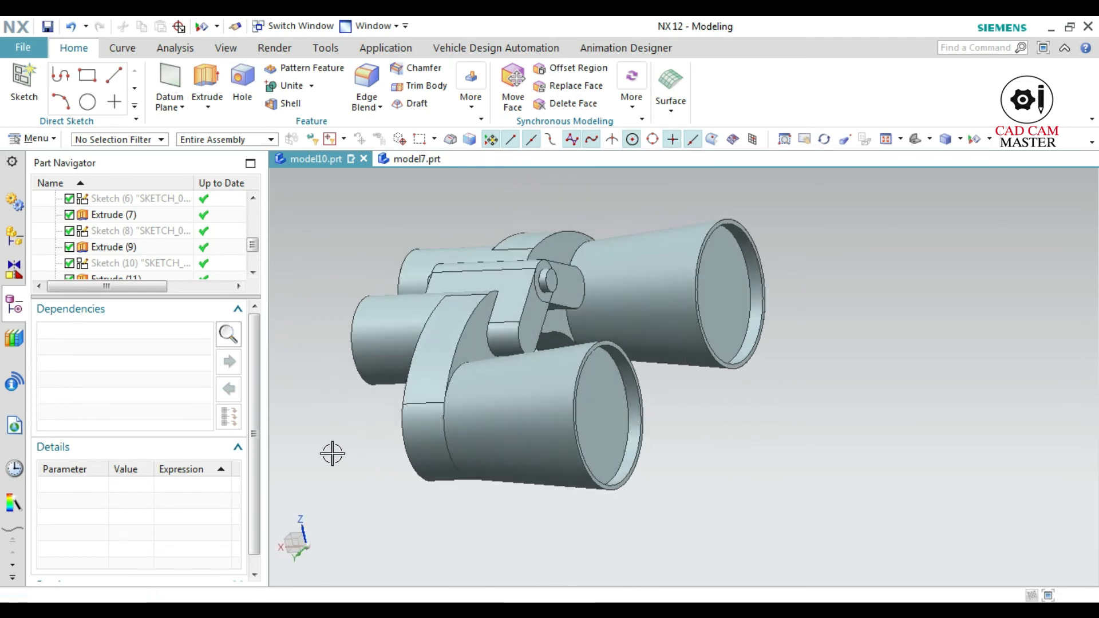
Enter the Studio rendering task, show the system studio materials and restrict selection to Face
left_click(264, 49)
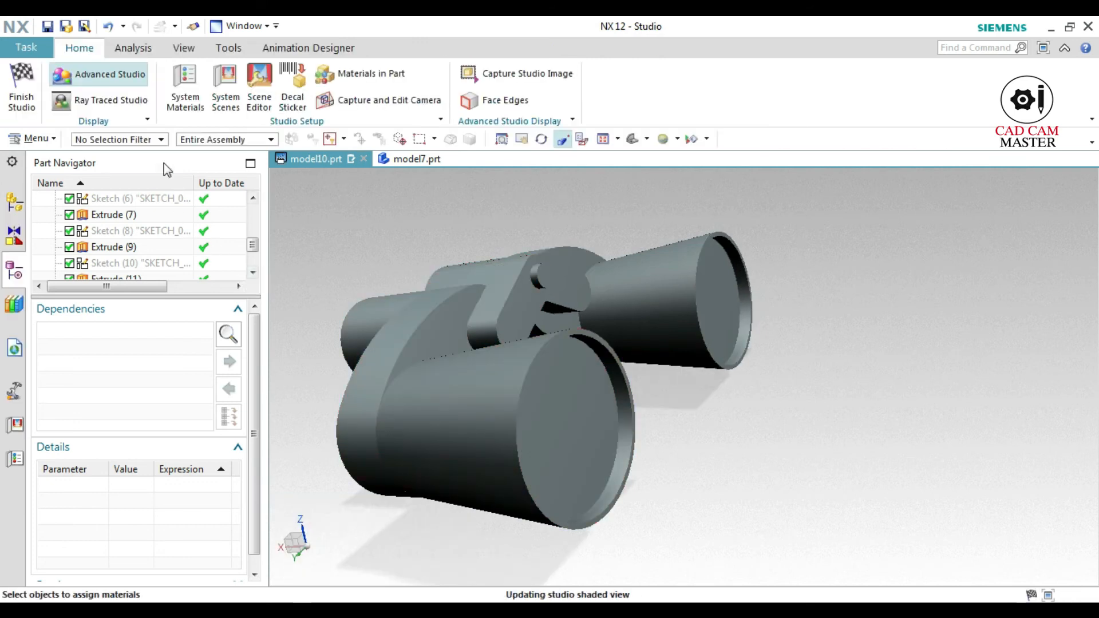
left_click(198, 75)
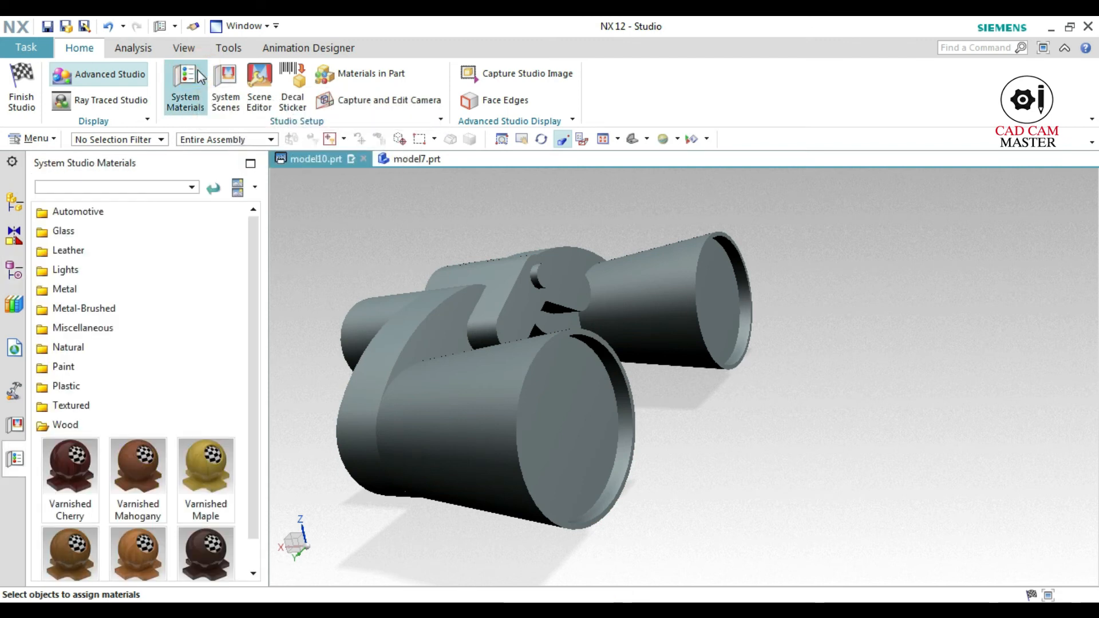
left_click(151, 139)
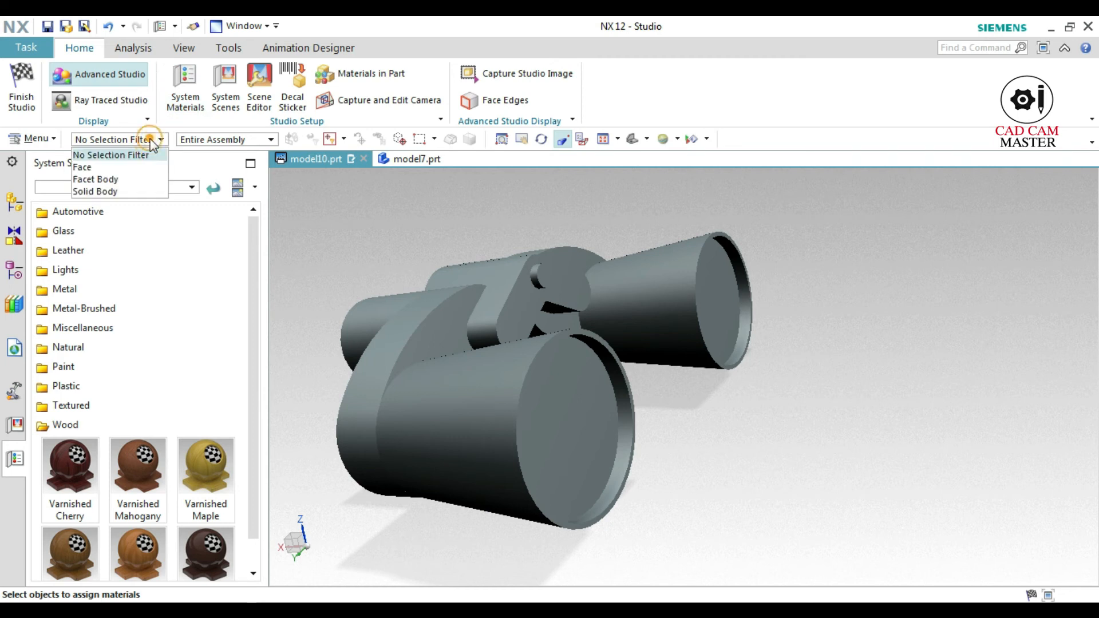
left_click(129, 166)
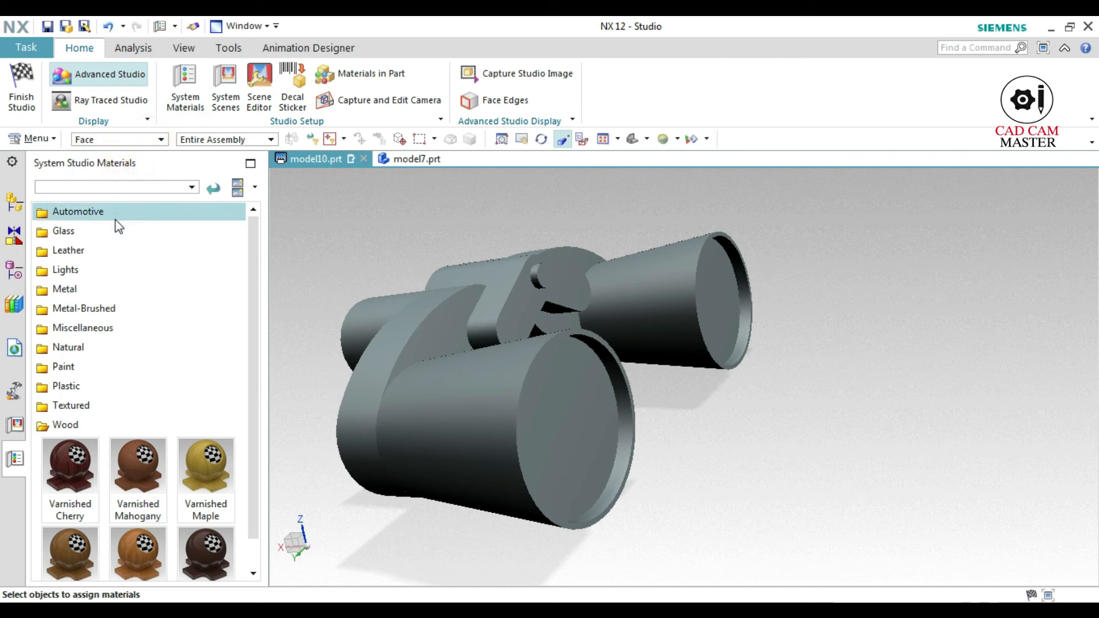
Apply the Clear Glass material to the recessed lens faces of both objective barrels and both eyepieces
left_click(111, 234)
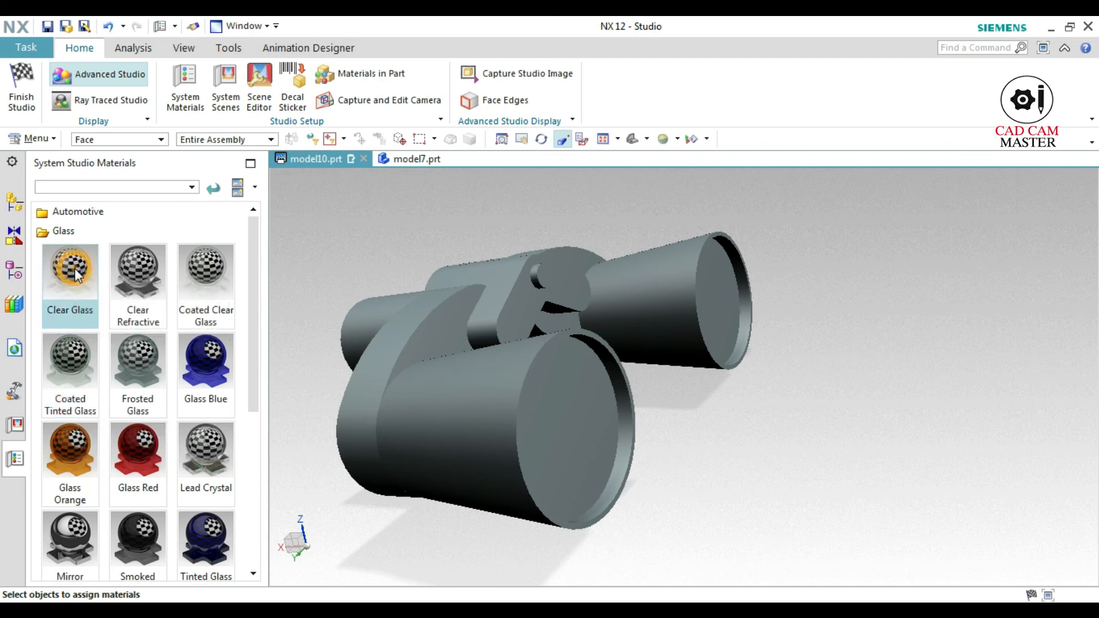
left_click_drag(76, 270, 580, 428)
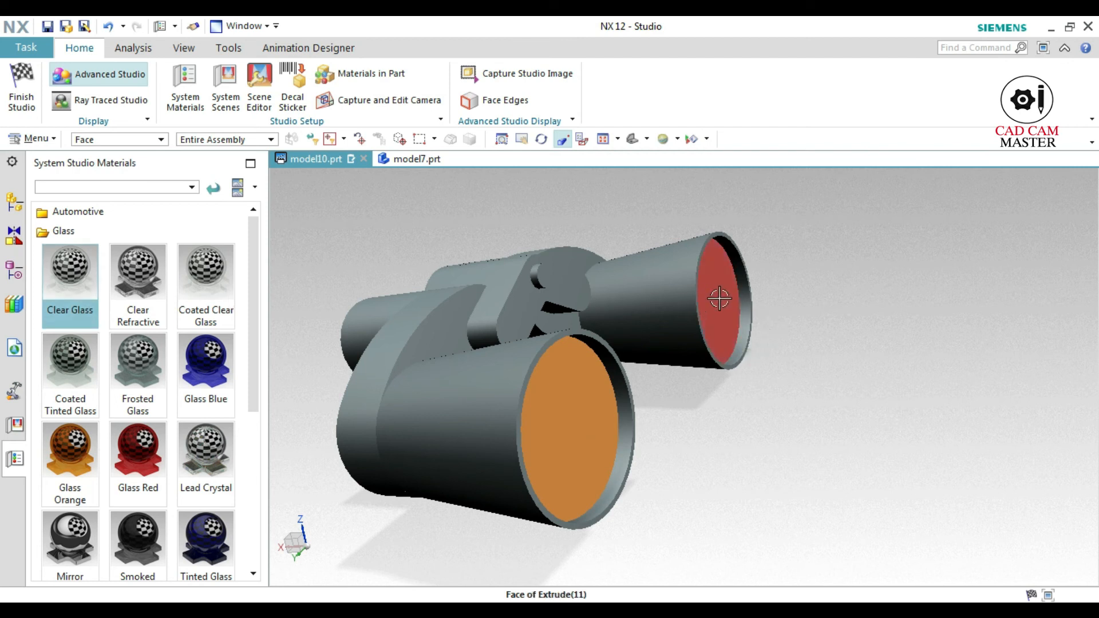
left_click(713, 298)
middle_click_drag(434, 459, 596, 317)
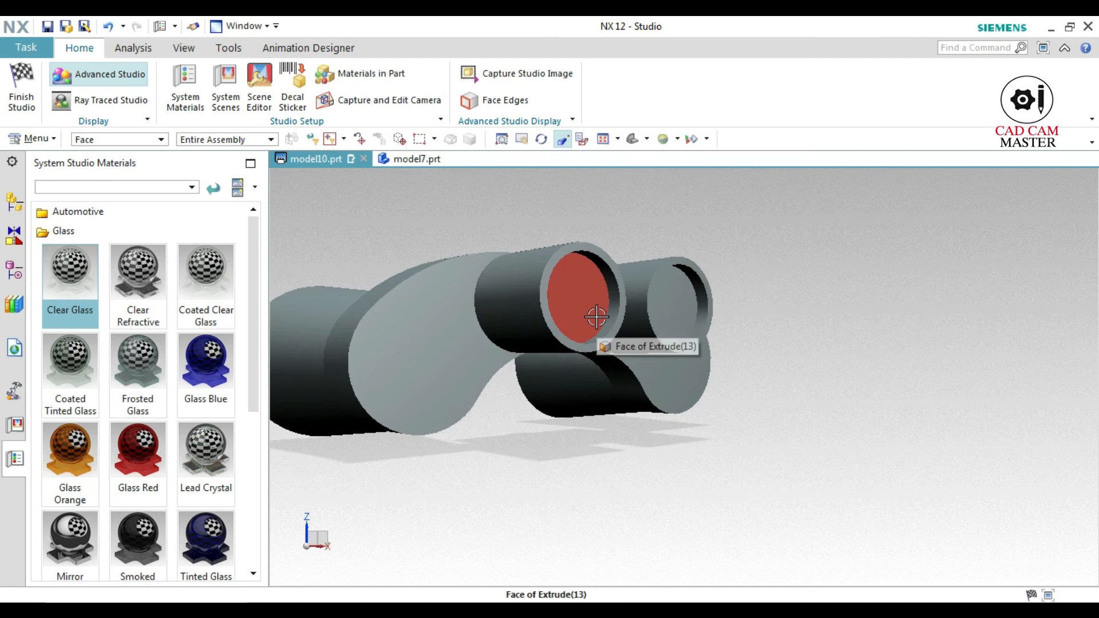
left_click(596, 316)
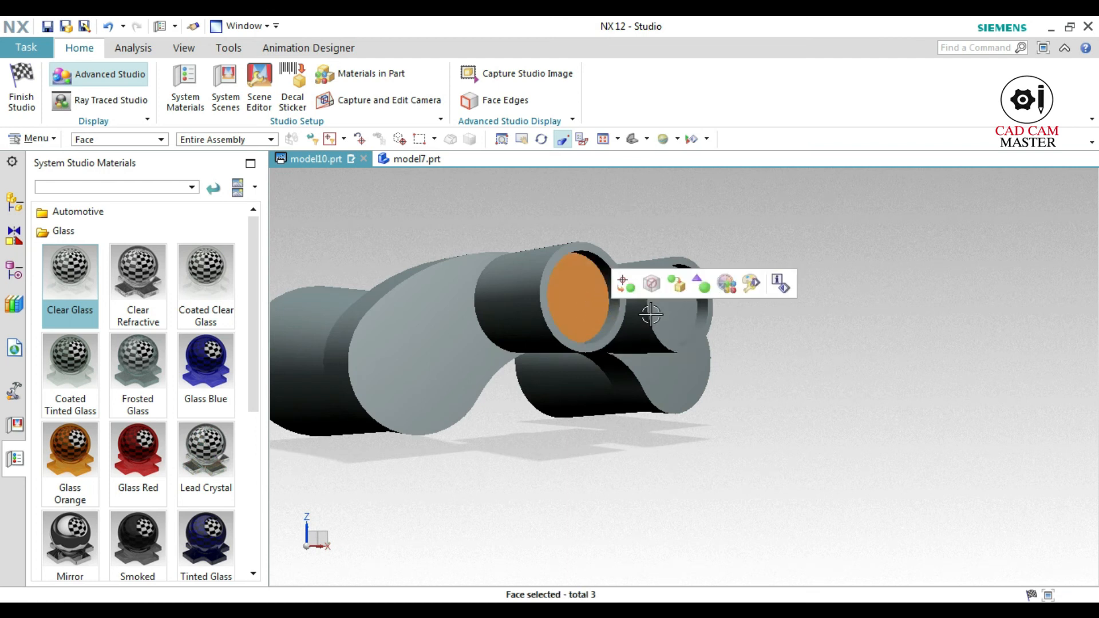
left_click(683, 326)
left_click_drag(80, 285, 77, 286)
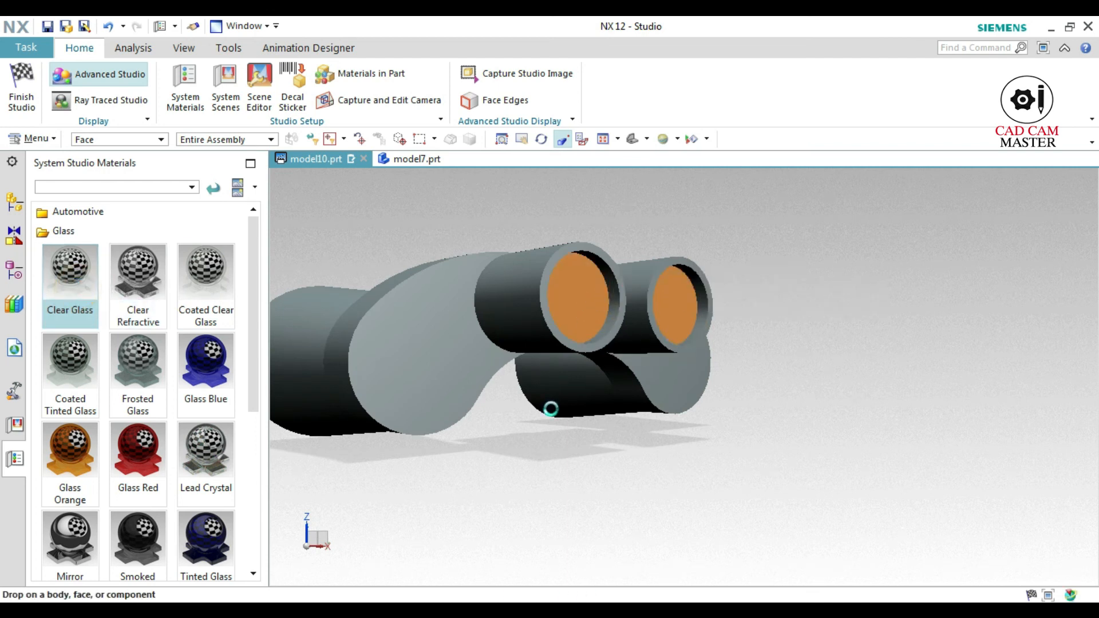
left_click_drag(549, 411, 486, 434)
scroll(486, 434, "down", 2)
middle_click_drag(486, 434, 606, 492)
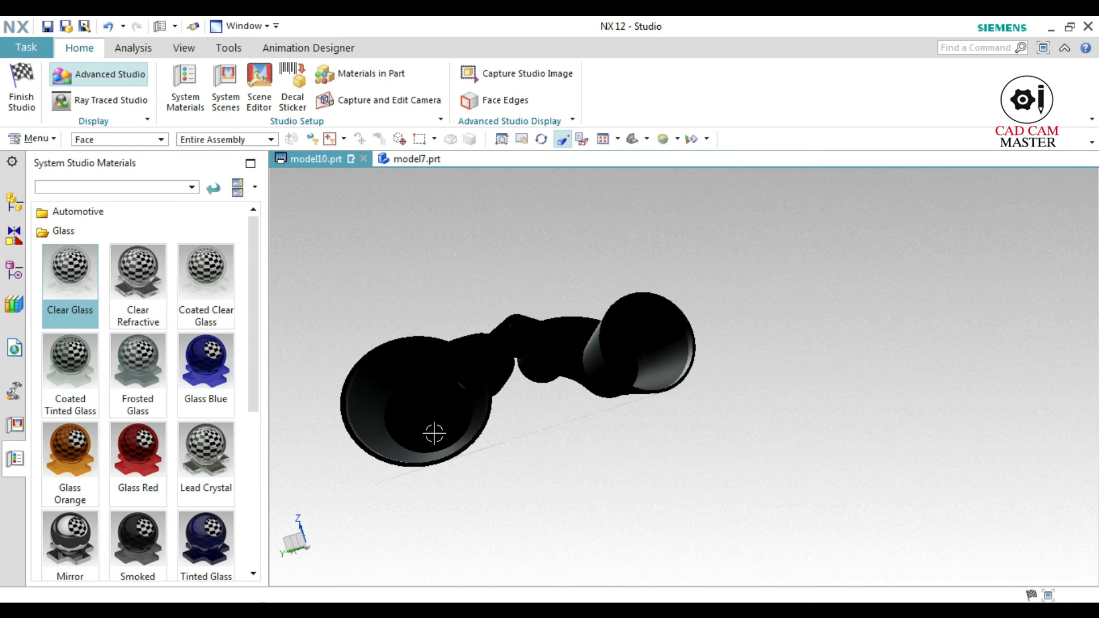
middle_click_drag(398, 510, 481, 518)
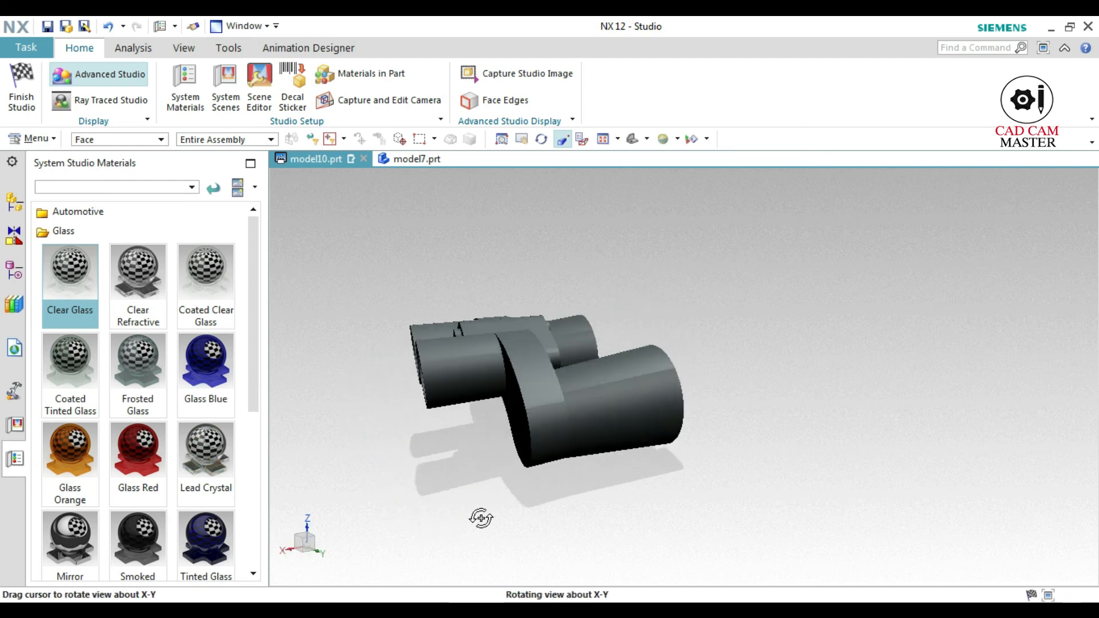
Apply the Coated Plastic Blue material from the Plastic category to the outer faces of both objective barrels and both eyepiece tubes
scroll(198, 481, "down", 3)
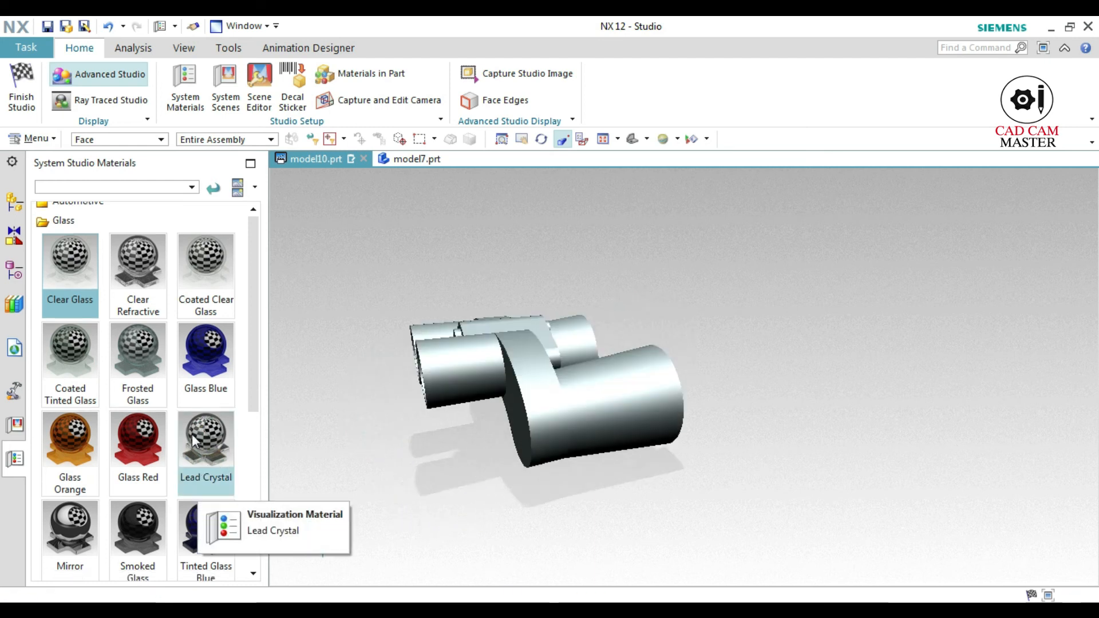
scroll(197, 477, "down", 3)
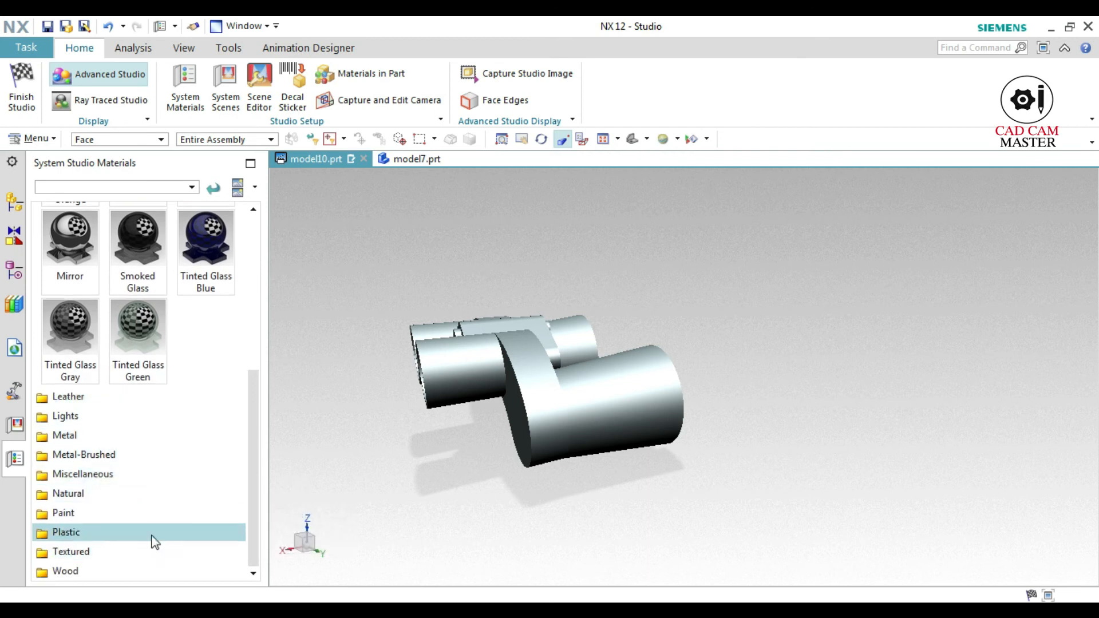
left_click(152, 532)
scroll(115, 389, "up", 1)
scroll(115, 384, "up", 3)
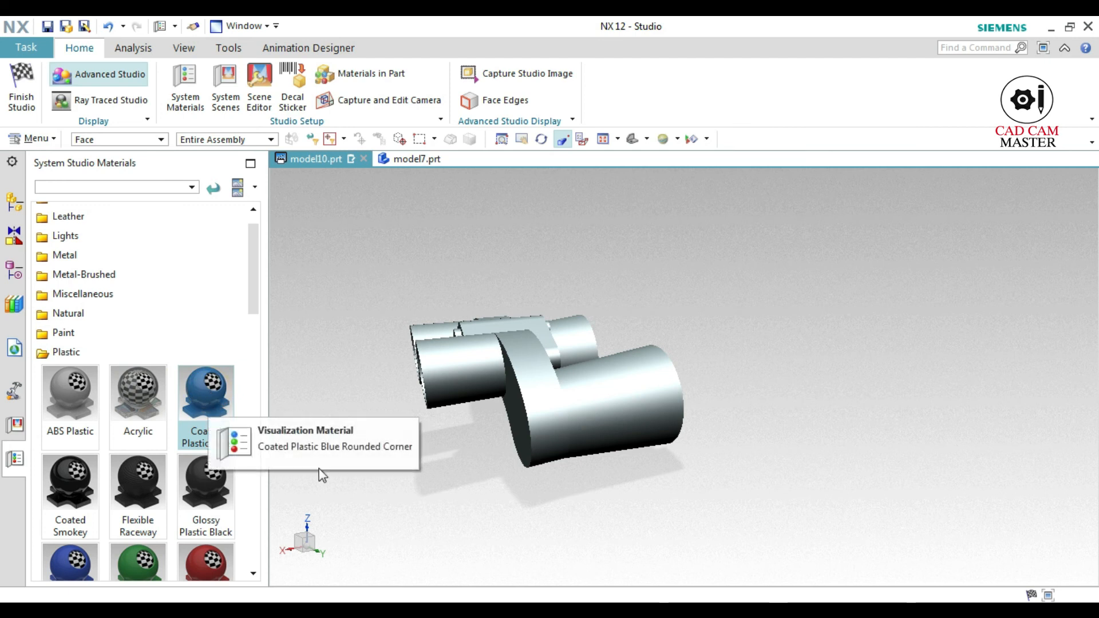
left_click_drag(322, 475, 428, 480)
left_click_drag(594, 496, 615, 406)
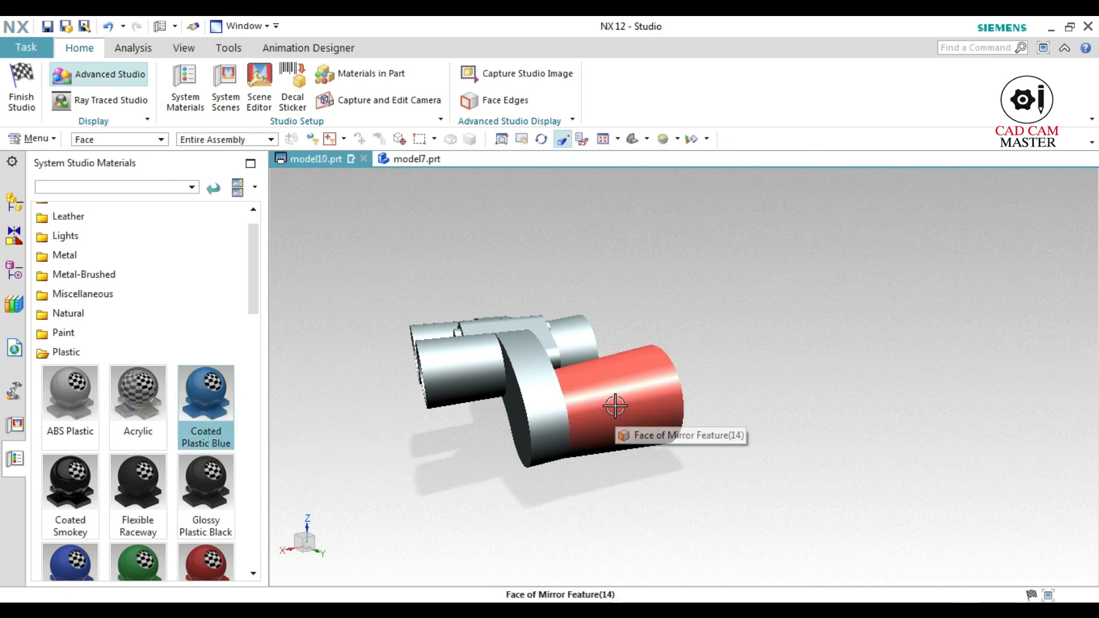
middle_click_drag(615, 405, 500, 452)
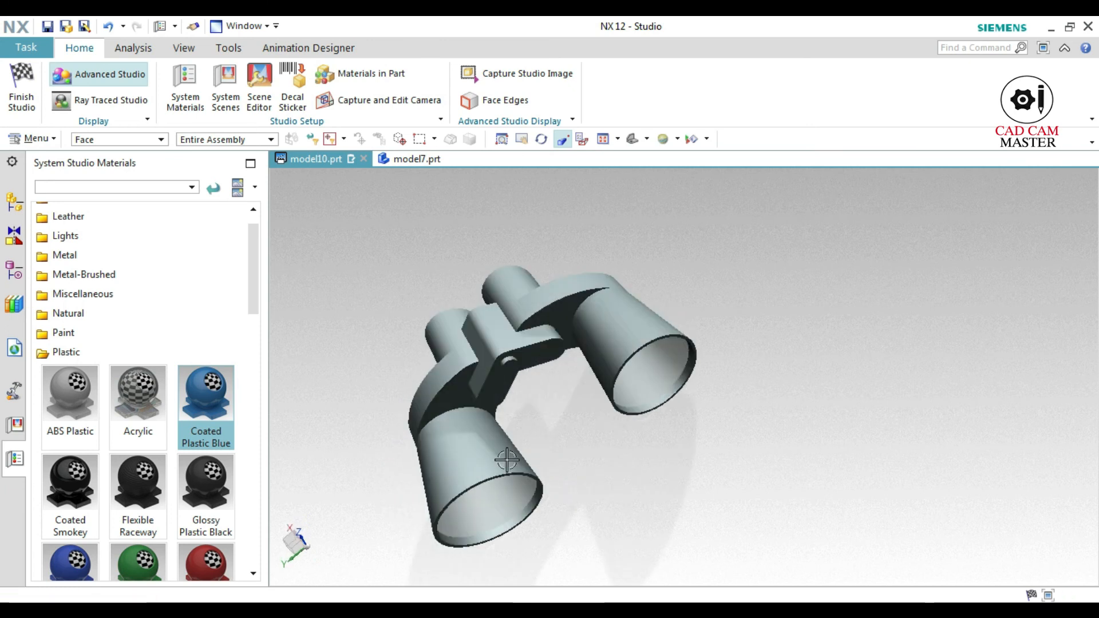
left_click(468, 453)
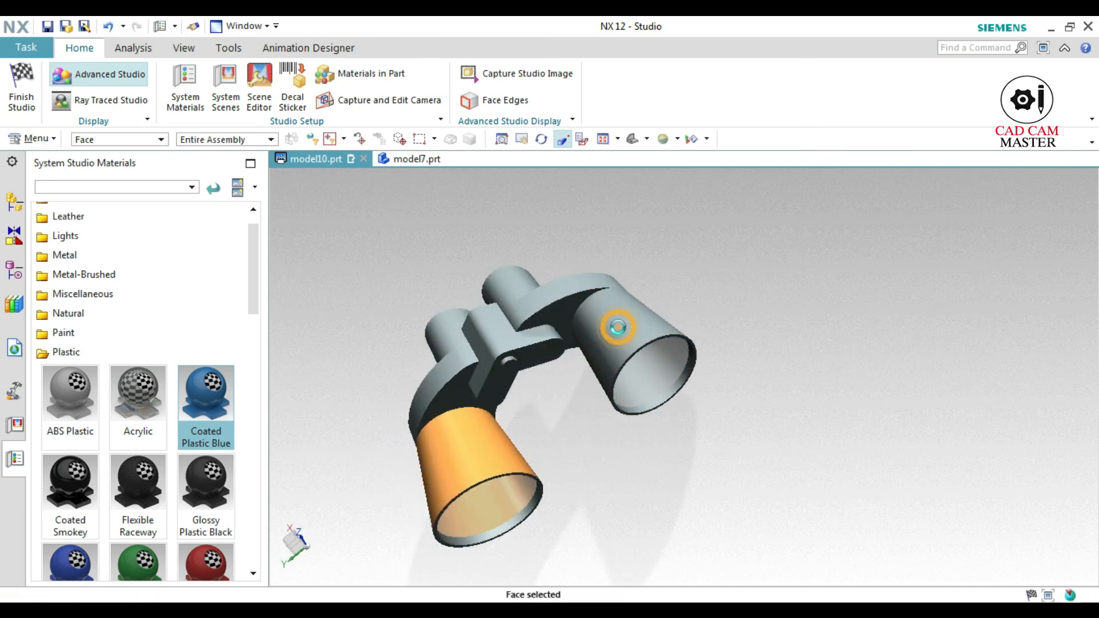
left_click(618, 326)
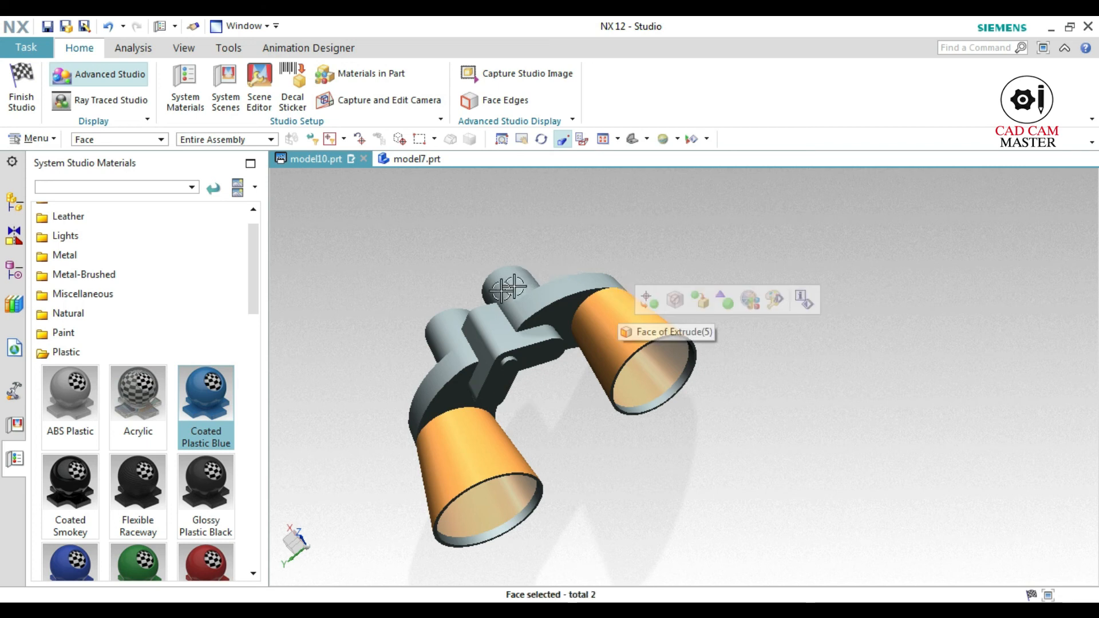
left_click(444, 328)
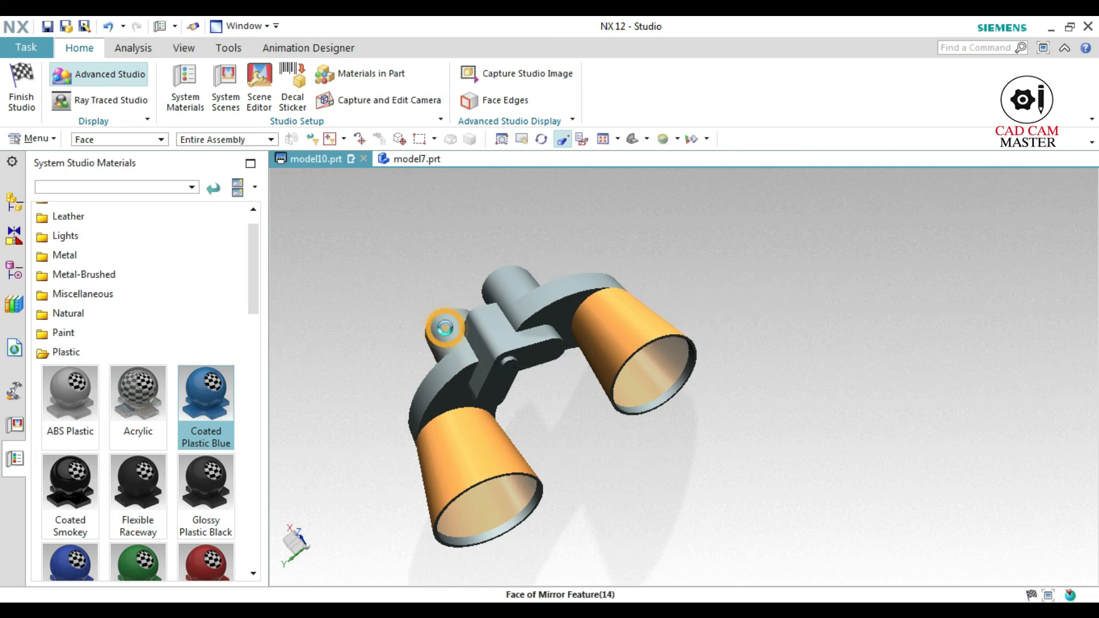
left_click(515, 273)
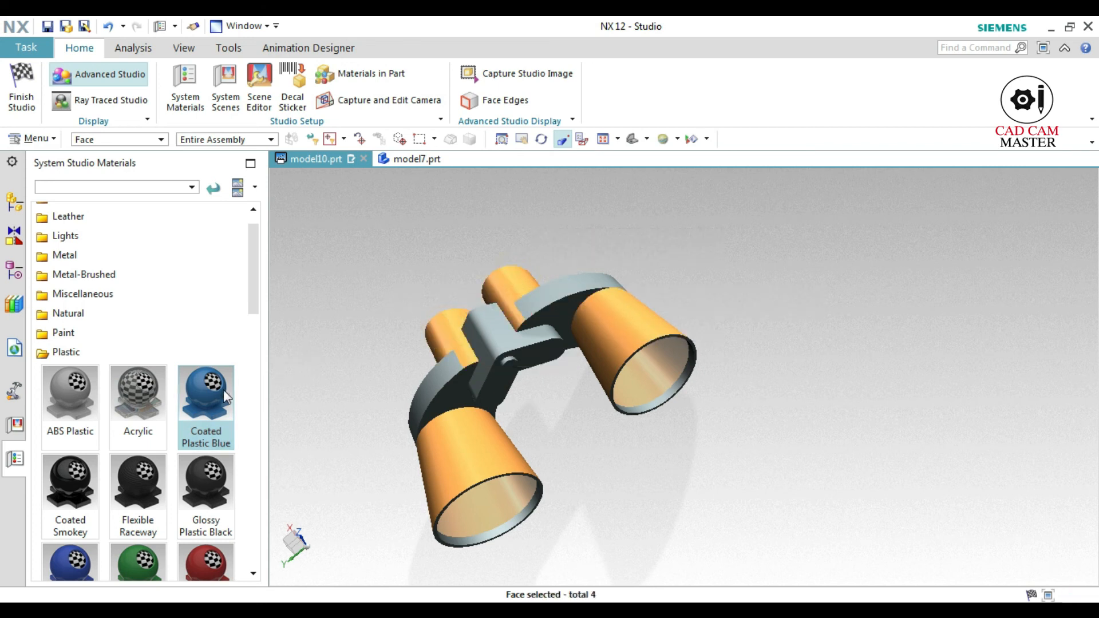
left_click_drag(218, 390, 568, 408)
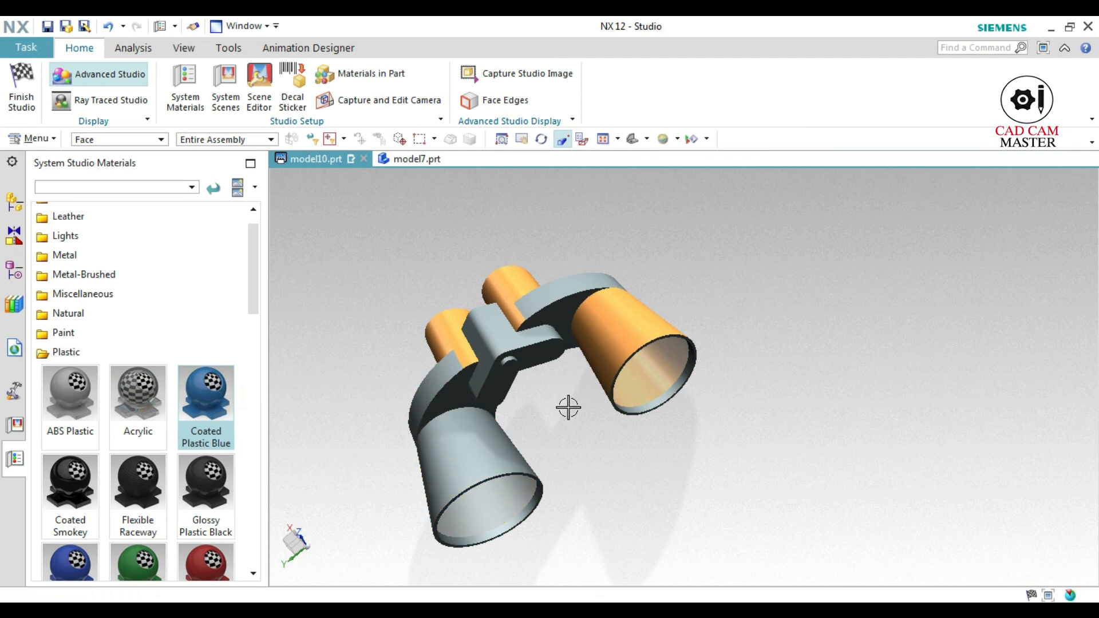
middle_click_drag(553, 473, 562, 451)
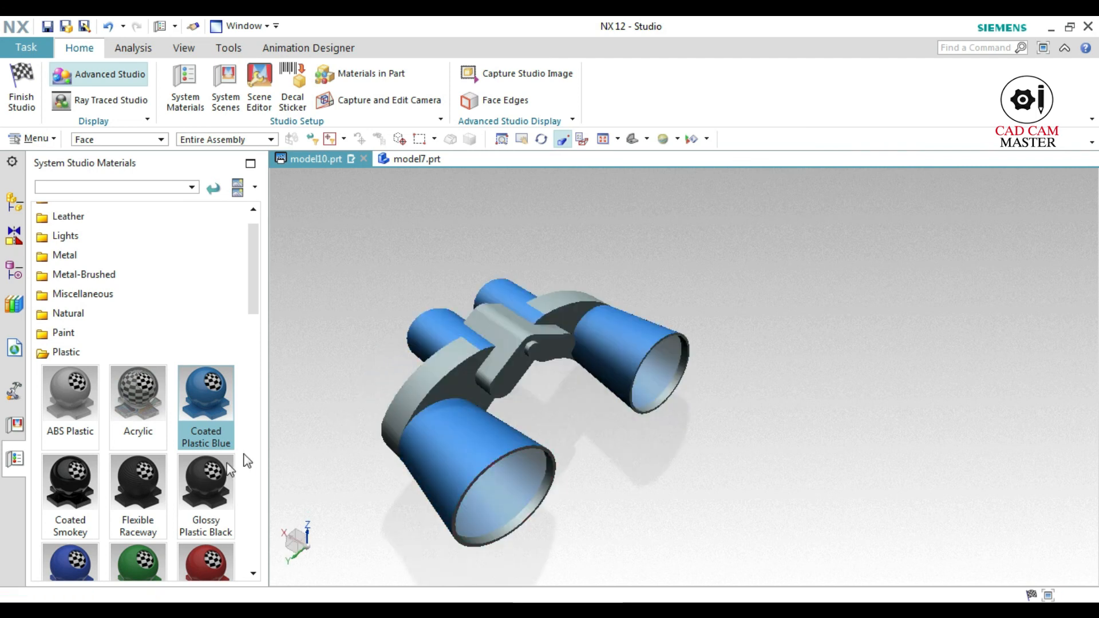
Apply the Glossy Textured red plastic material to the front faces and curved side faces of both binocular arms
scroll(182, 495, "down", 3)
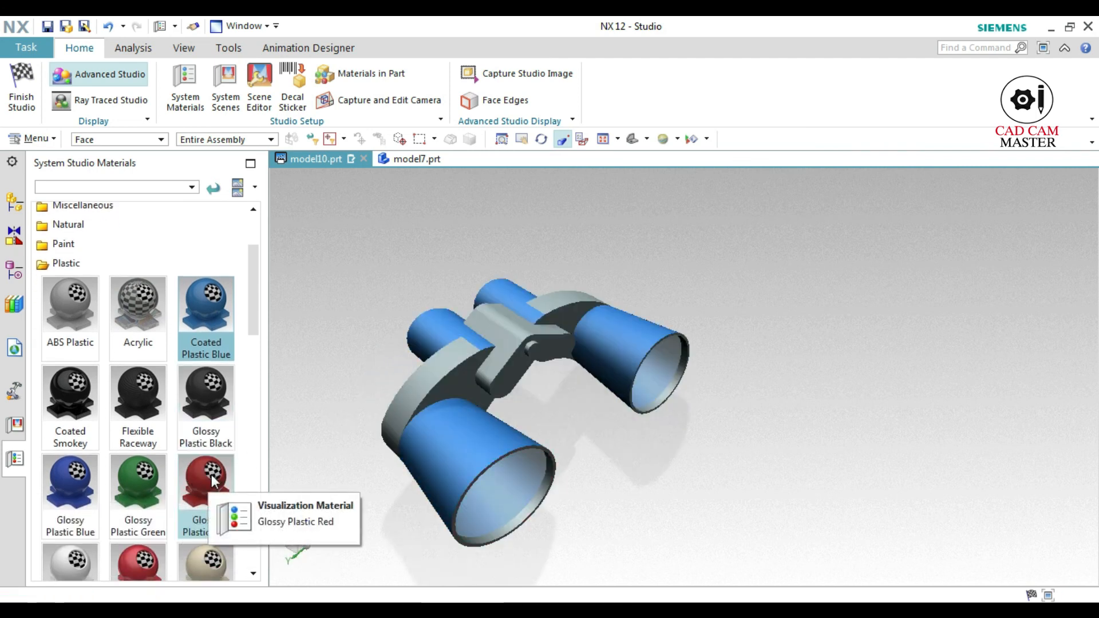
scroll(213, 481, "down", 3)
left_click_drag(139, 495, 456, 387)
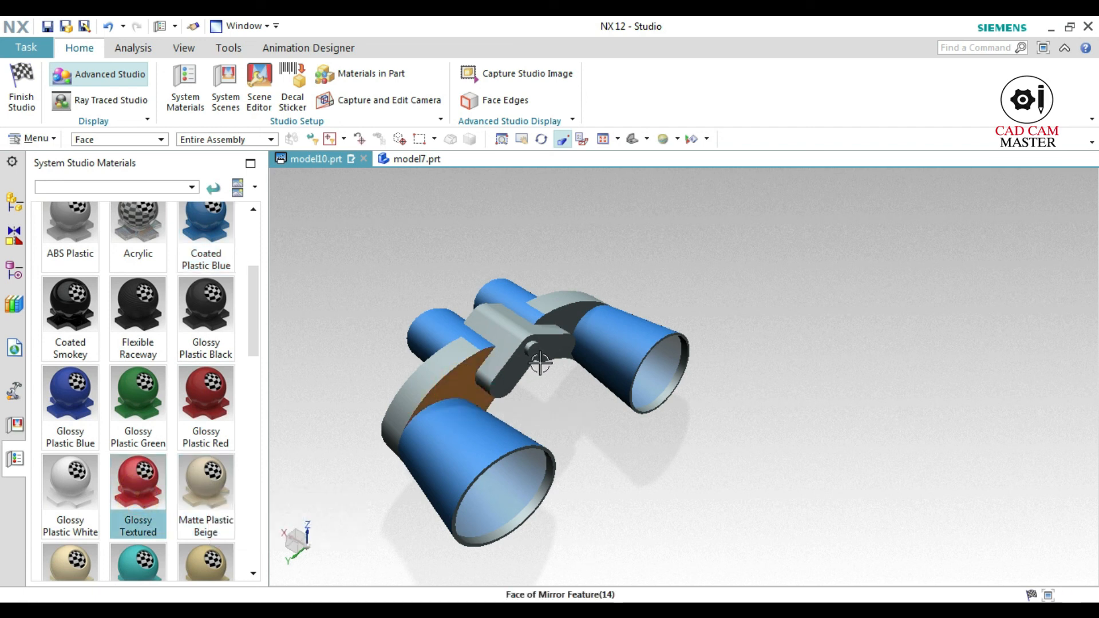
left_click(575, 314)
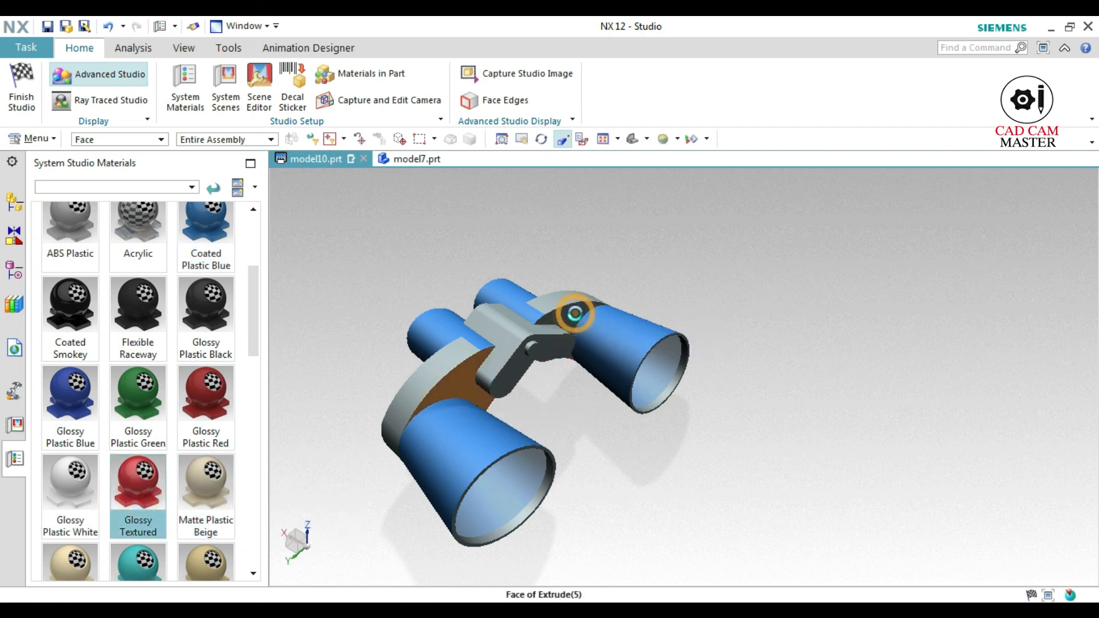
left_click(442, 371)
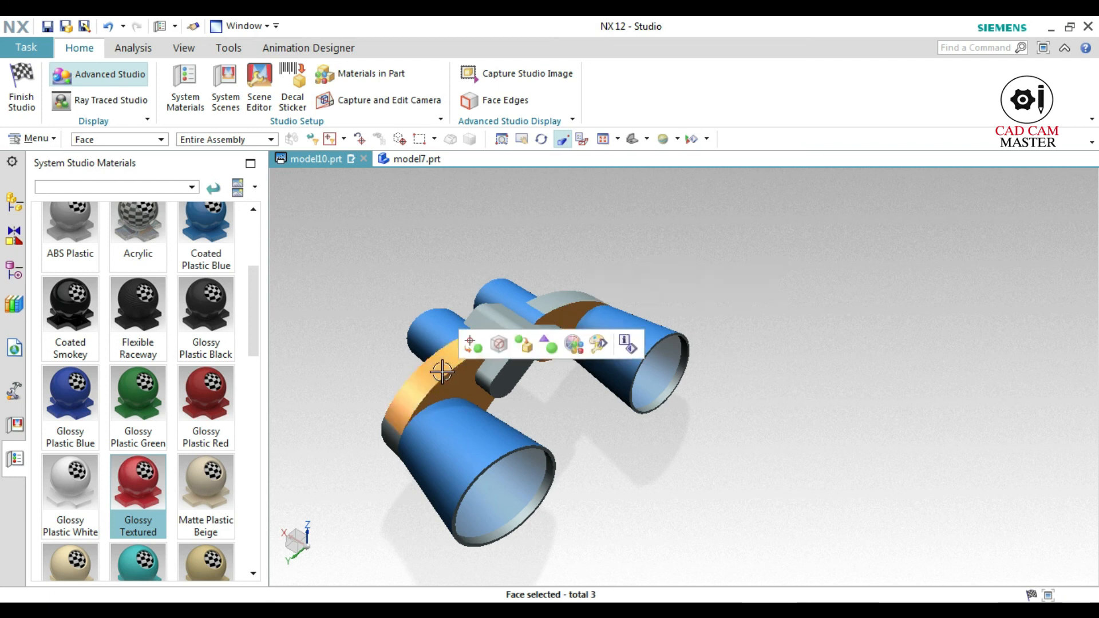
left_click(572, 296)
middle_click_drag(360, 399, 423, 318)
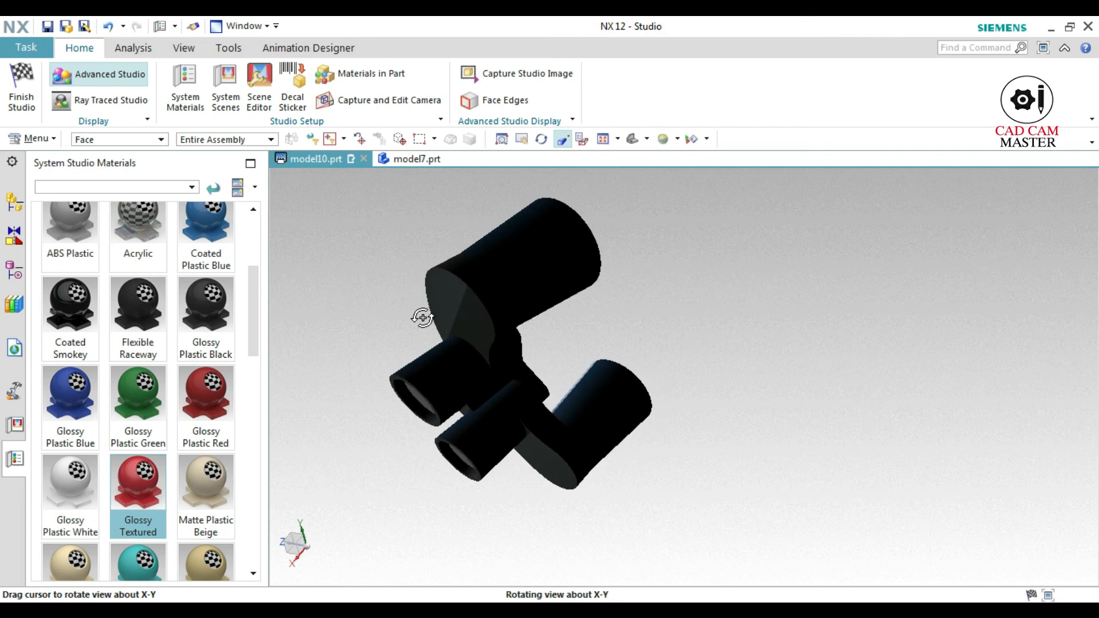
left_click(511, 303)
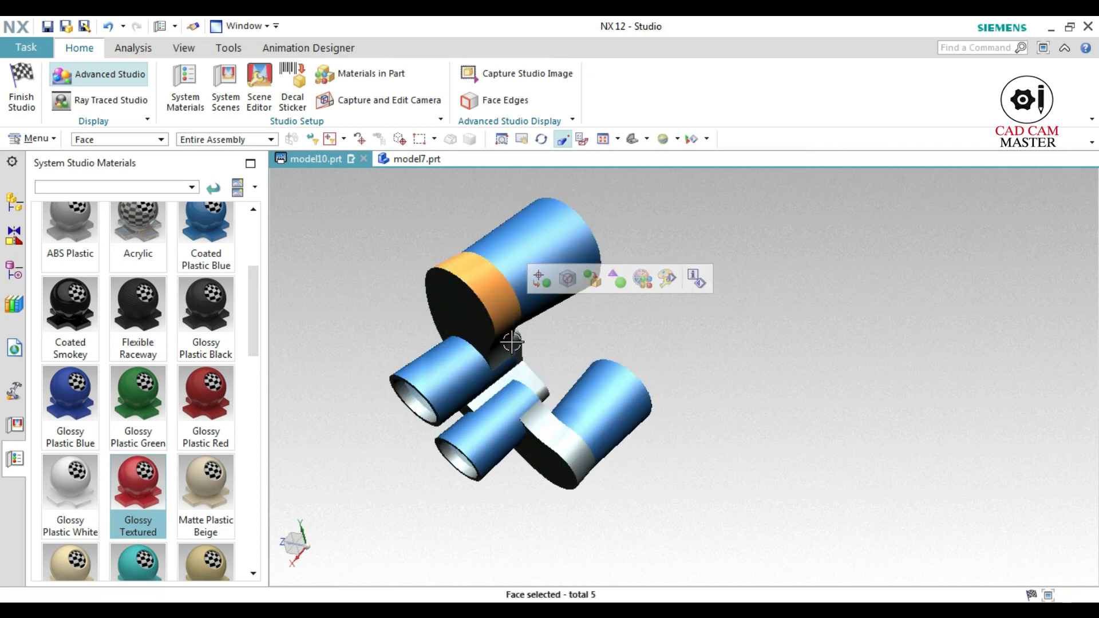
left_click(528, 378)
left_click(540, 422)
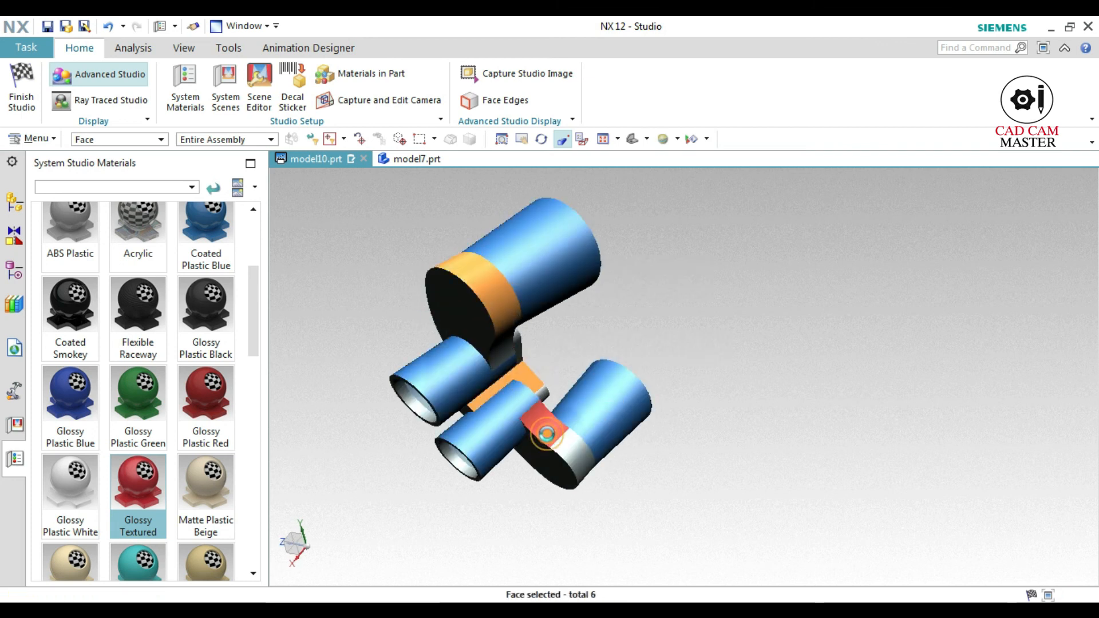
left_click(565, 451)
middle_click_drag(565, 452, 687, 368)
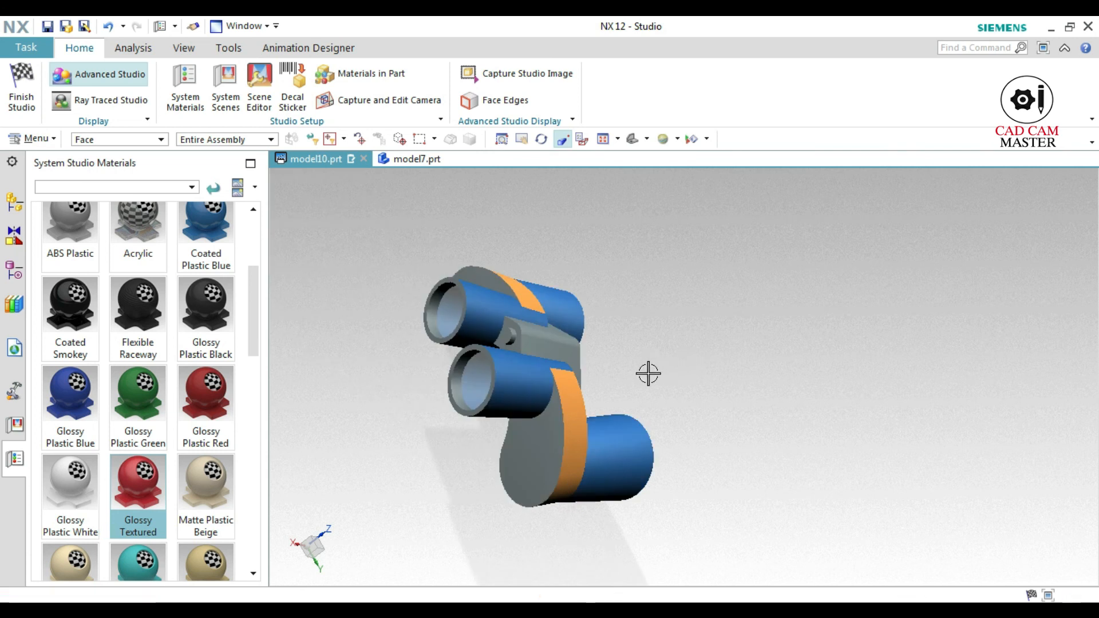
left_click_drag(146, 475, 545, 467)
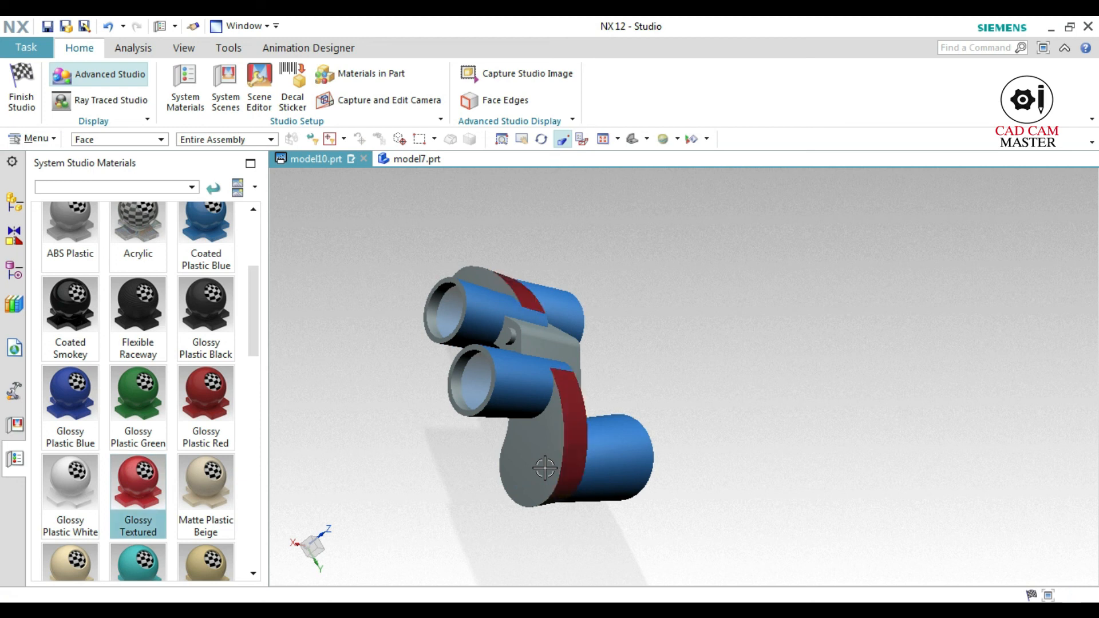
Apply the Matte Plastic Orange material to the front, top and side faces of the central hinge bridge
scroll(568, 459, "up", 2)
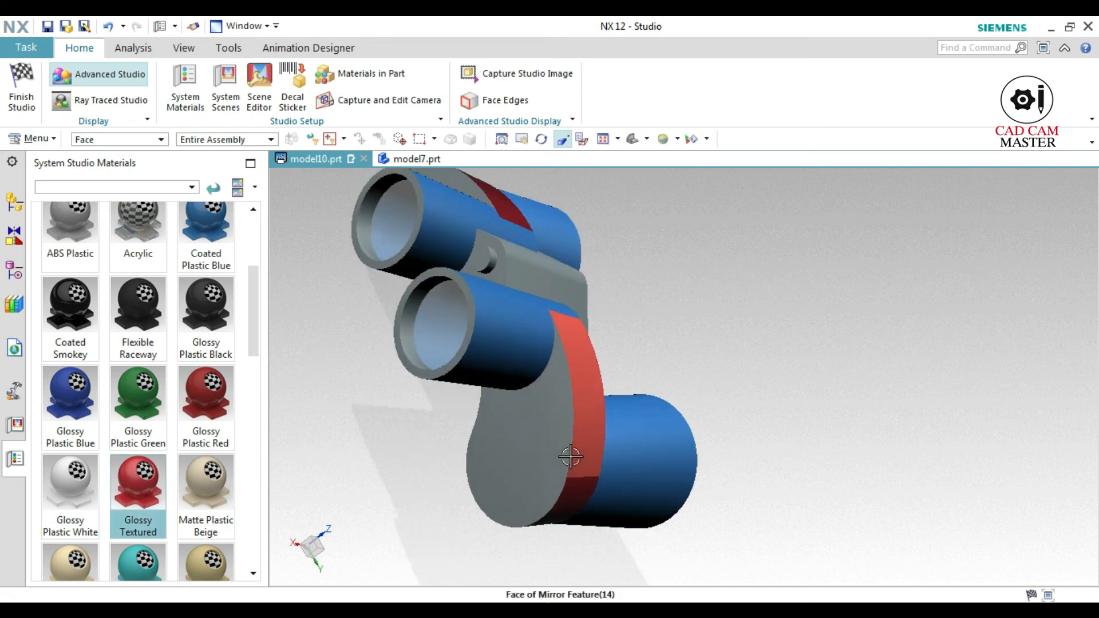
middle_click_drag(473, 529, 495, 473)
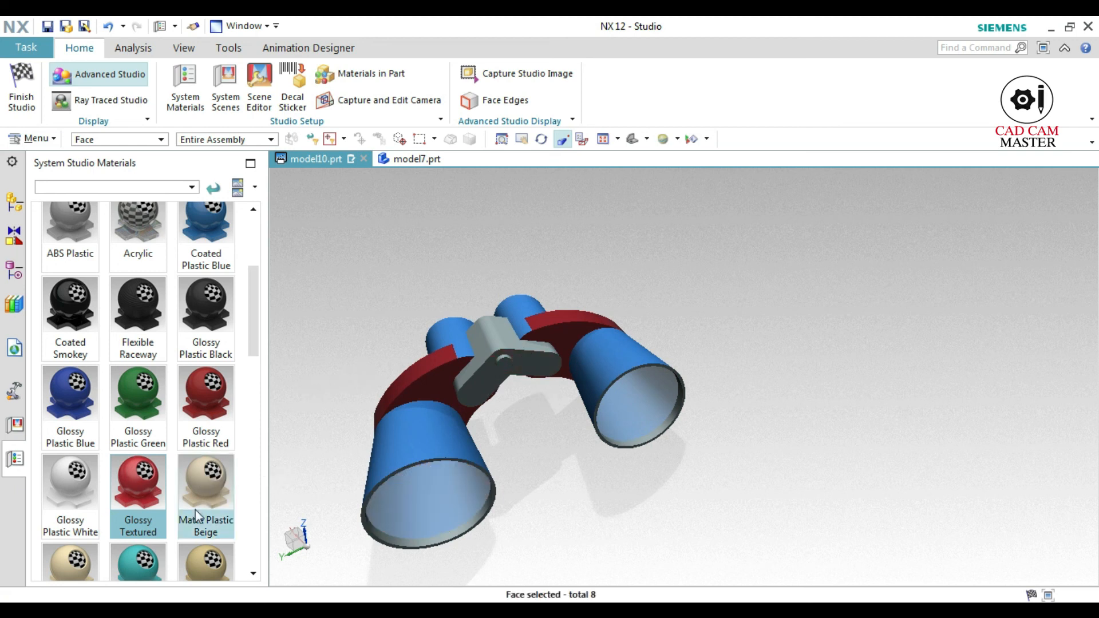
scroll(190, 509, "down", 5)
left_click(67, 390)
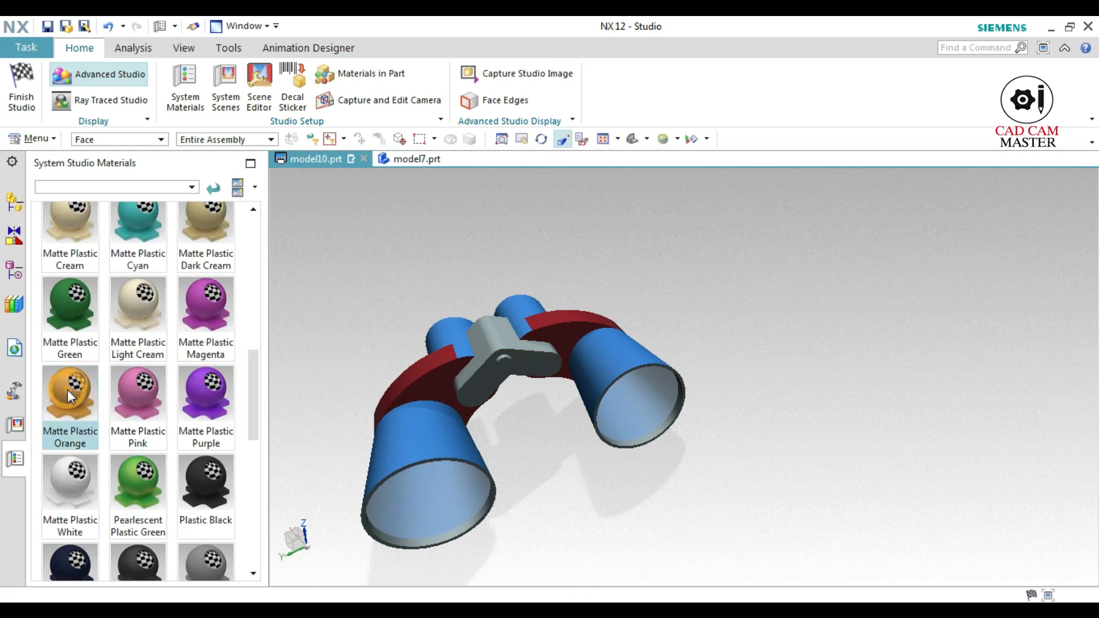
left_click(487, 381)
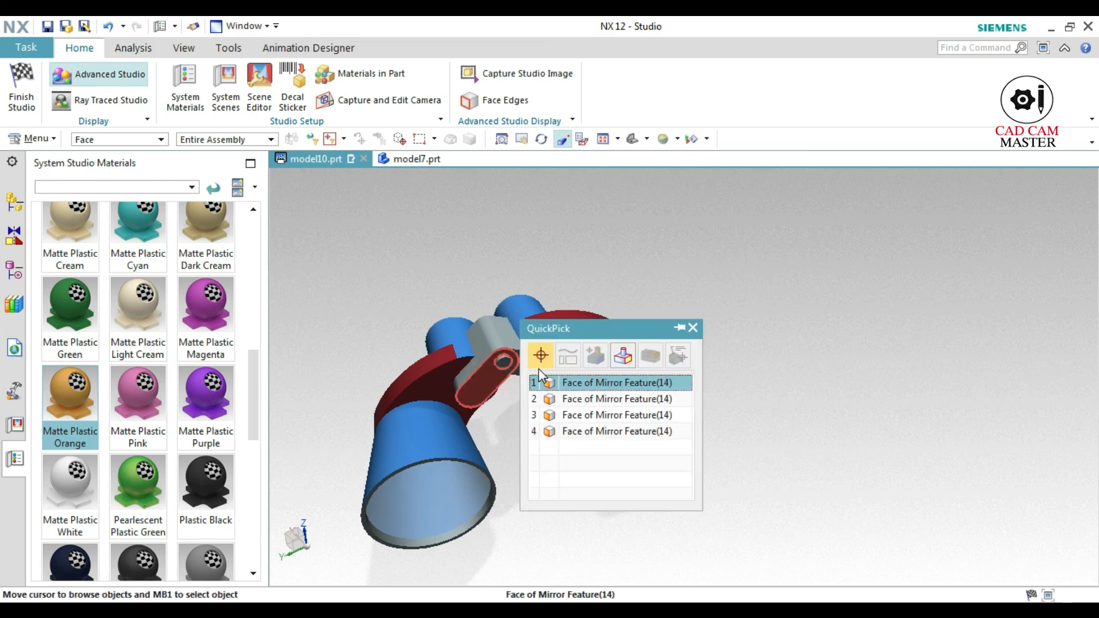
left_click(560, 383)
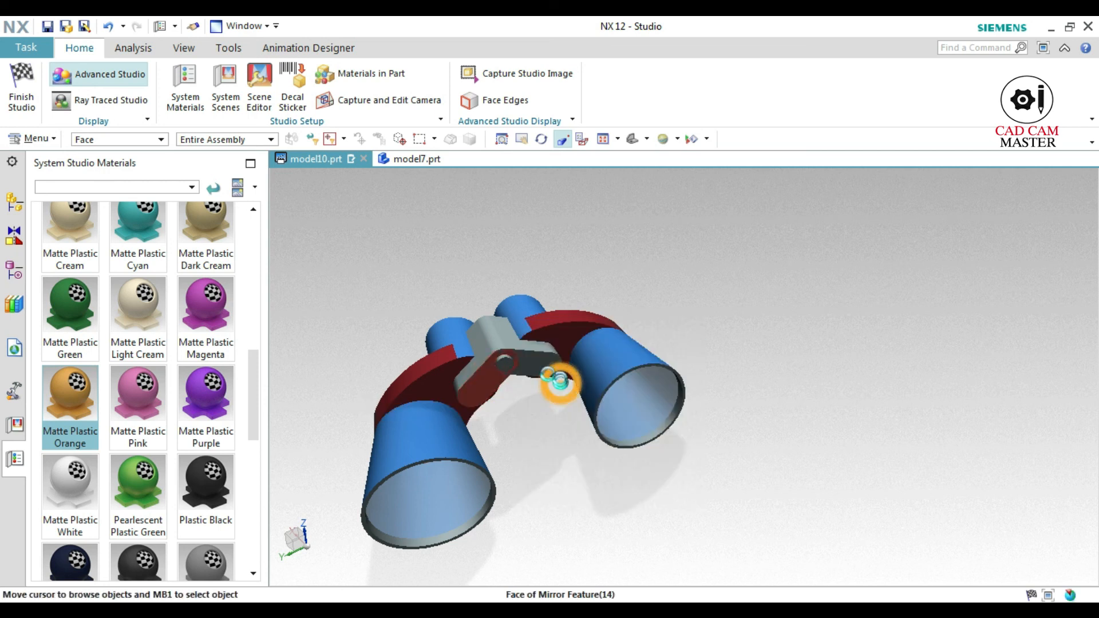
left_click(533, 368)
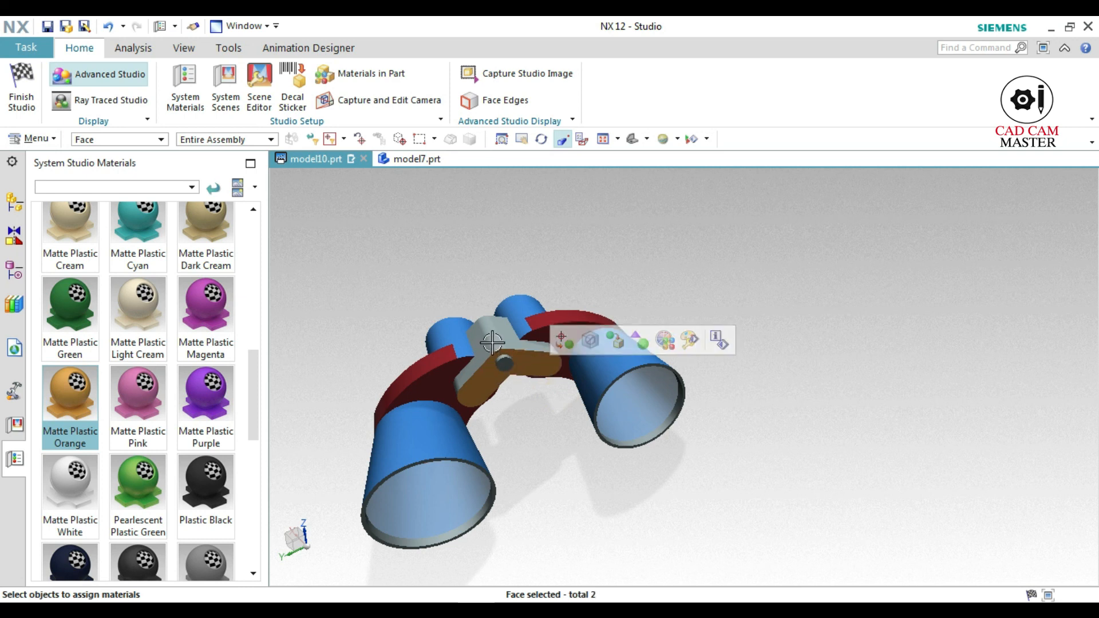
left_click(480, 358)
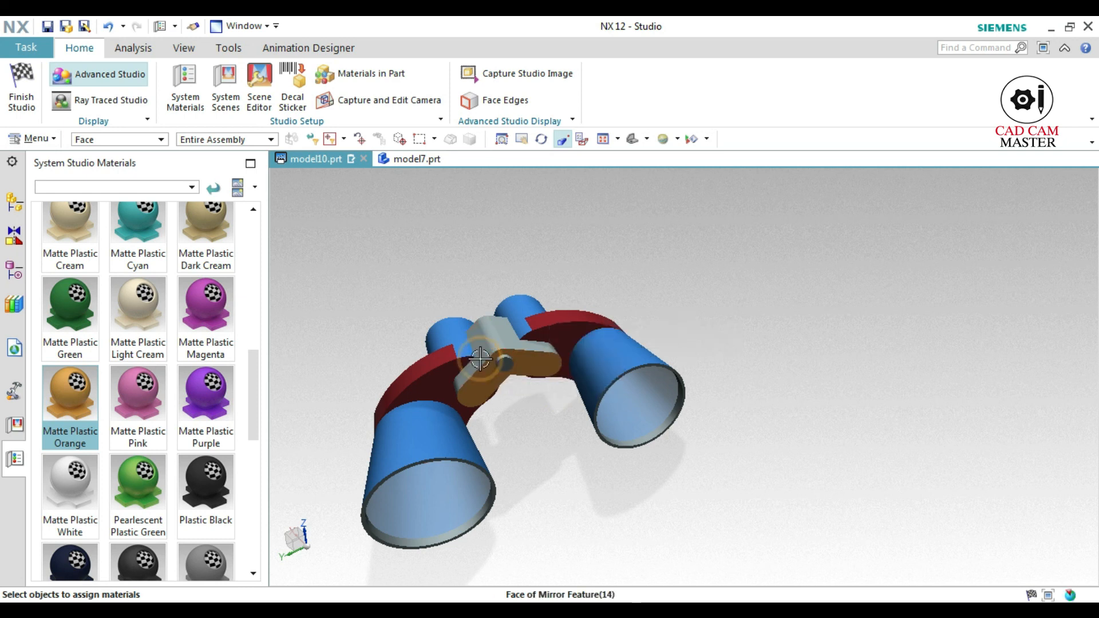
left_click(486, 321)
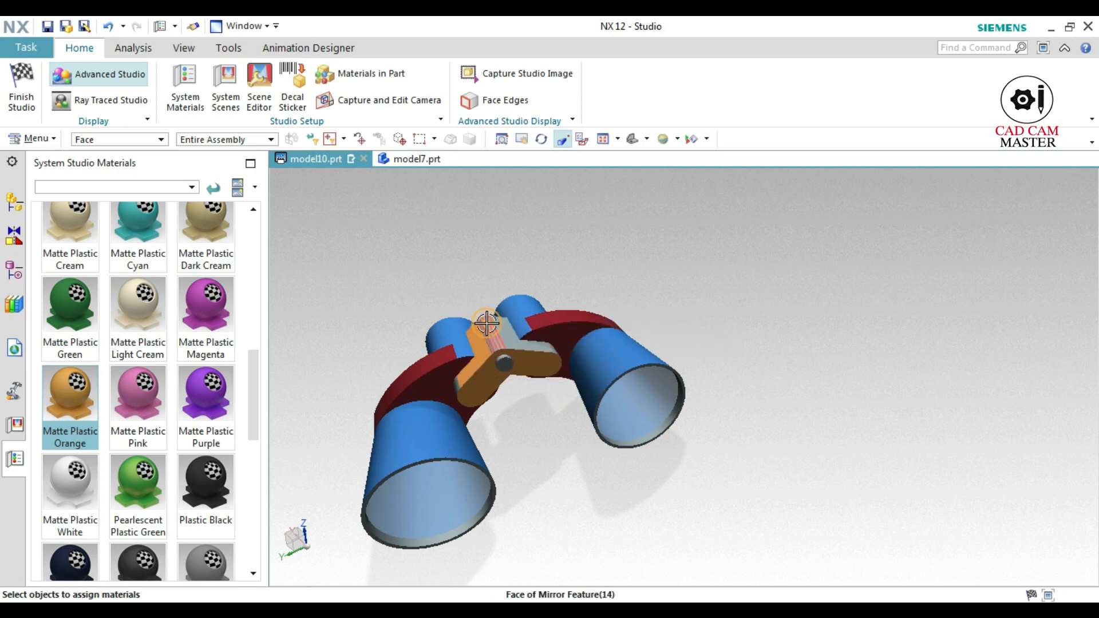
left_click(518, 346)
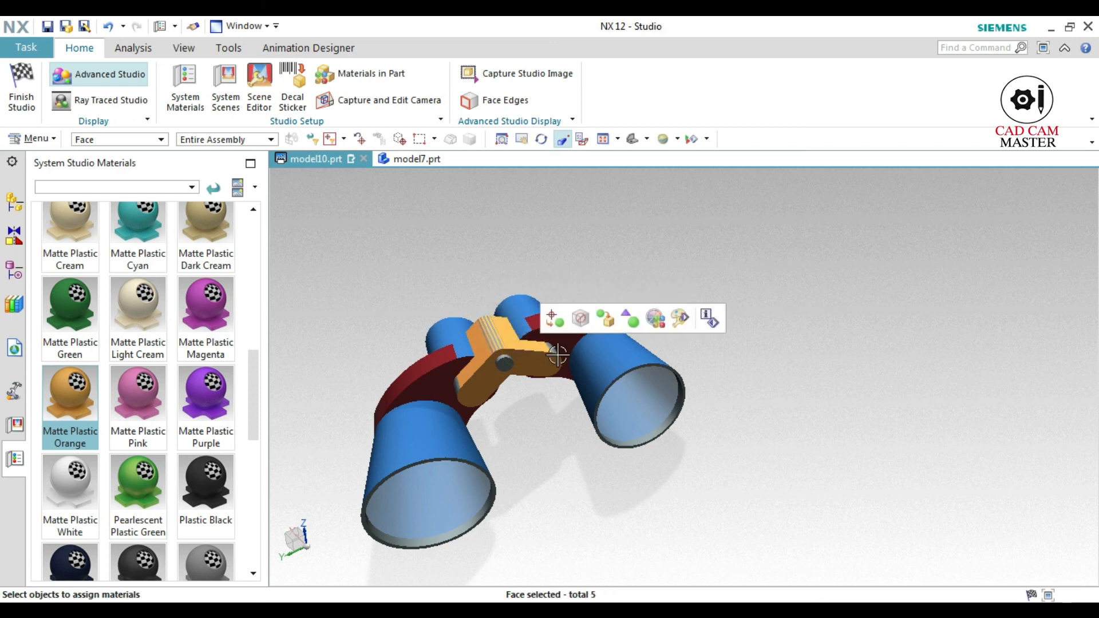
left_click(76, 390)
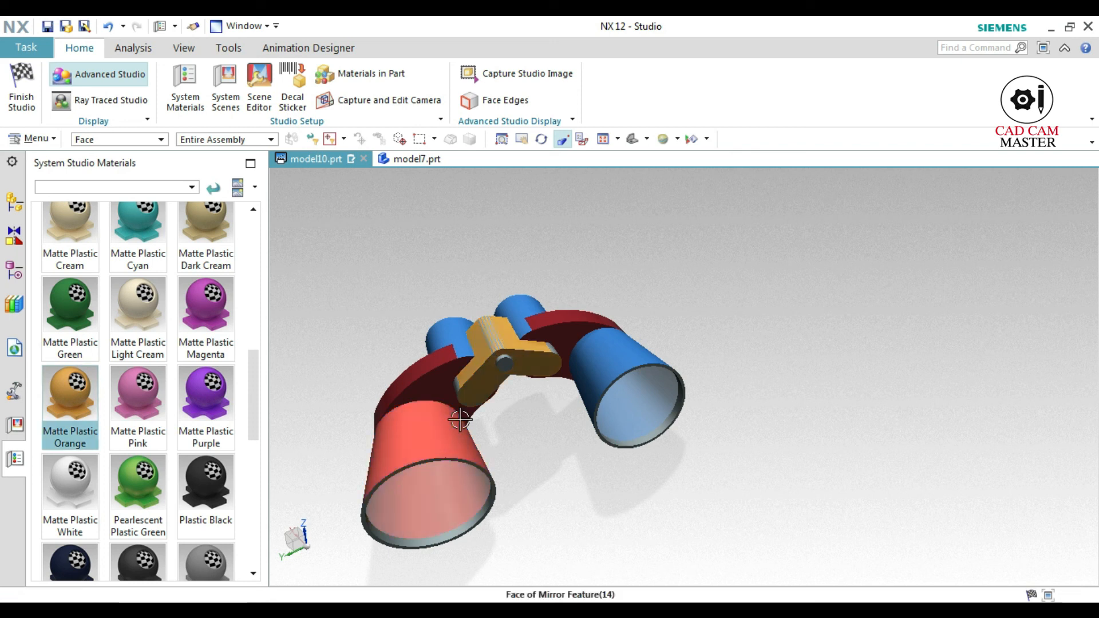
Examine the coloured binoculars from the front, side and above, and finish the Studio task to return to Modeling
scroll(534, 454, "up", 4)
scroll(534, 454, "down", 3)
mouse_move(539, 439)
middle_mouse_down()
mouse_move(536, 429)
mouse_move(552, 441)
middle_mouse_up()
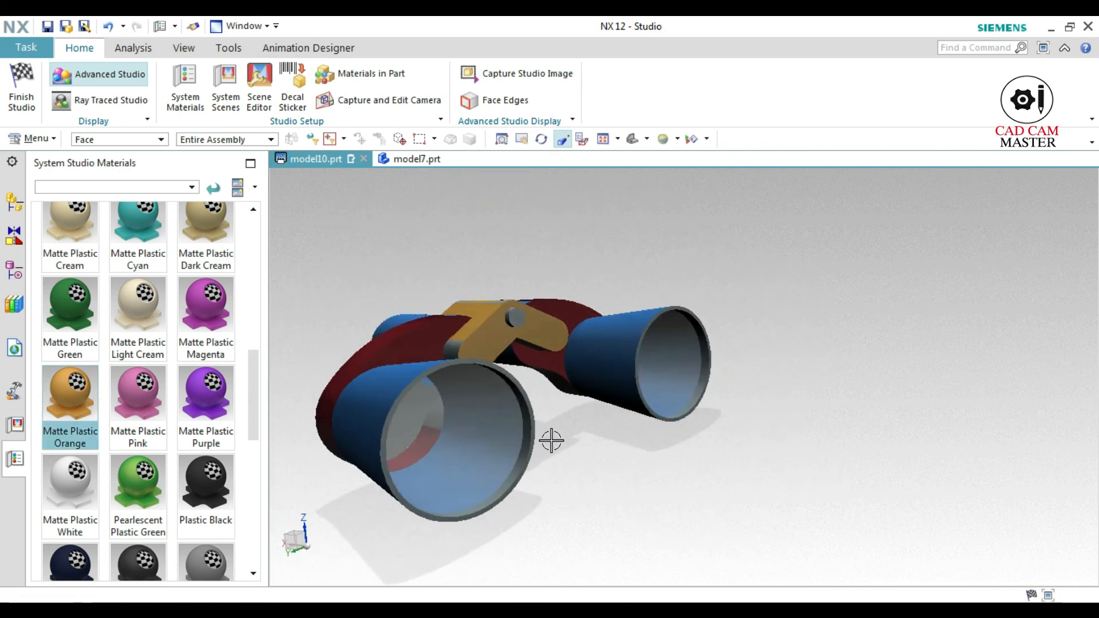
scroll(552, 441, "down", 2)
scroll(570, 493, "down", 1)
middle_click_drag(571, 496, 686, 490)
middle_click_drag(408, 446, 517, 488)
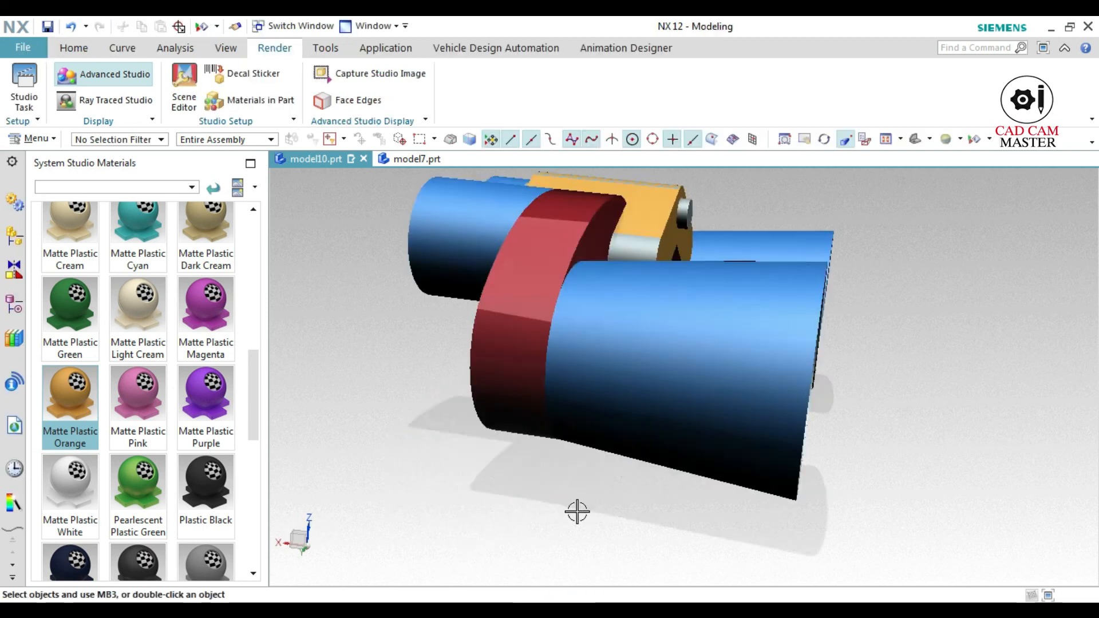
scroll(576, 511, "up", 2)
middle_click_drag(555, 518, 522, 524)
middle_click_drag(714, 406, 720, 436)
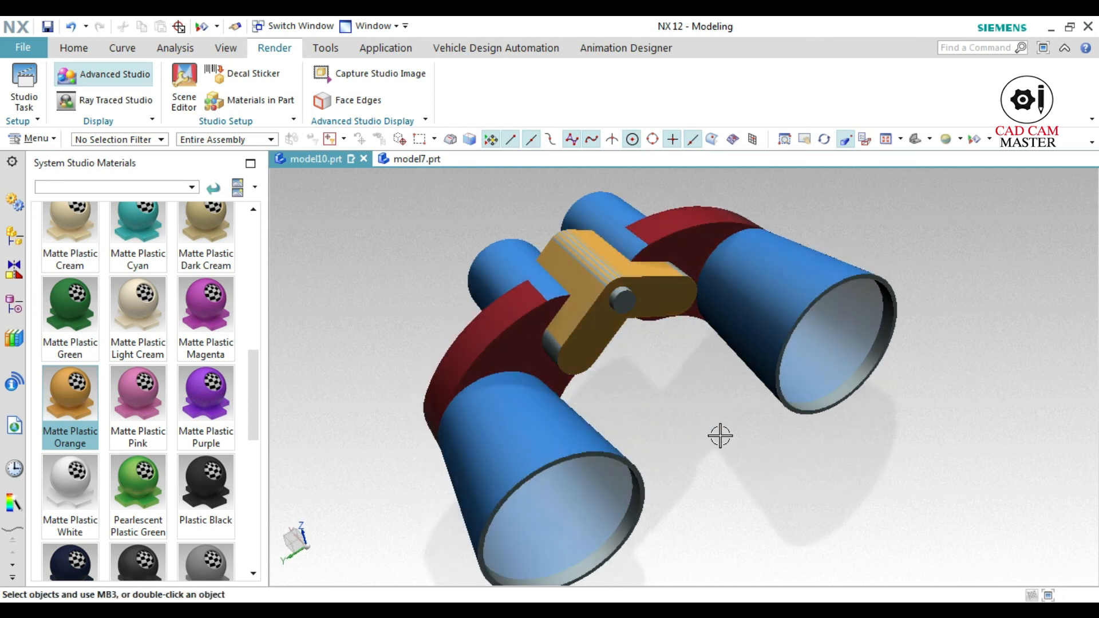
scroll(720, 436, "up", 3)
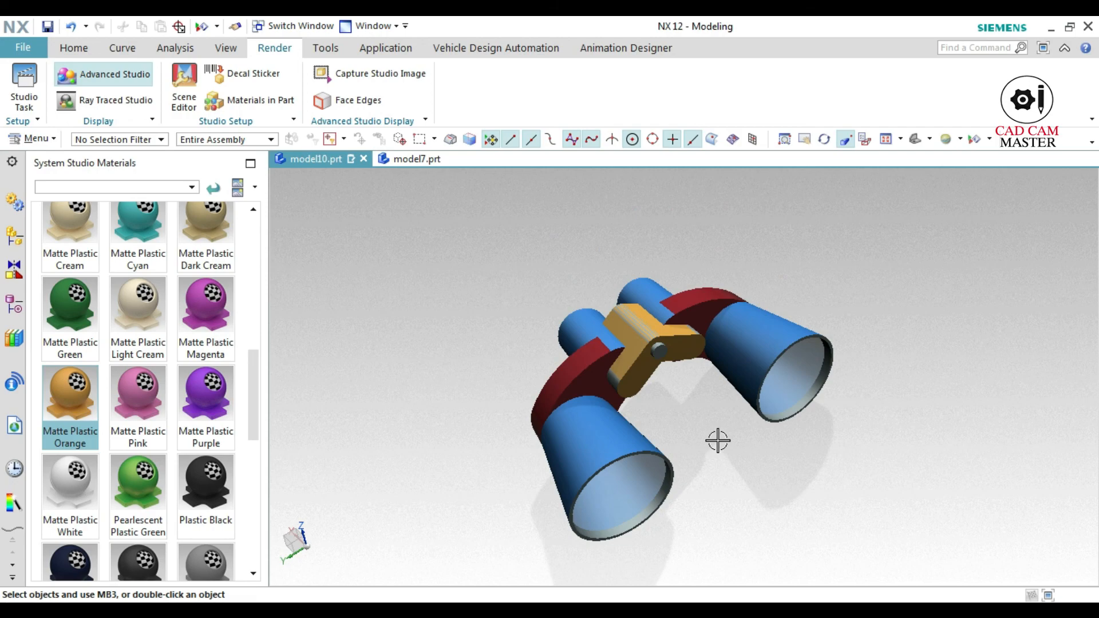